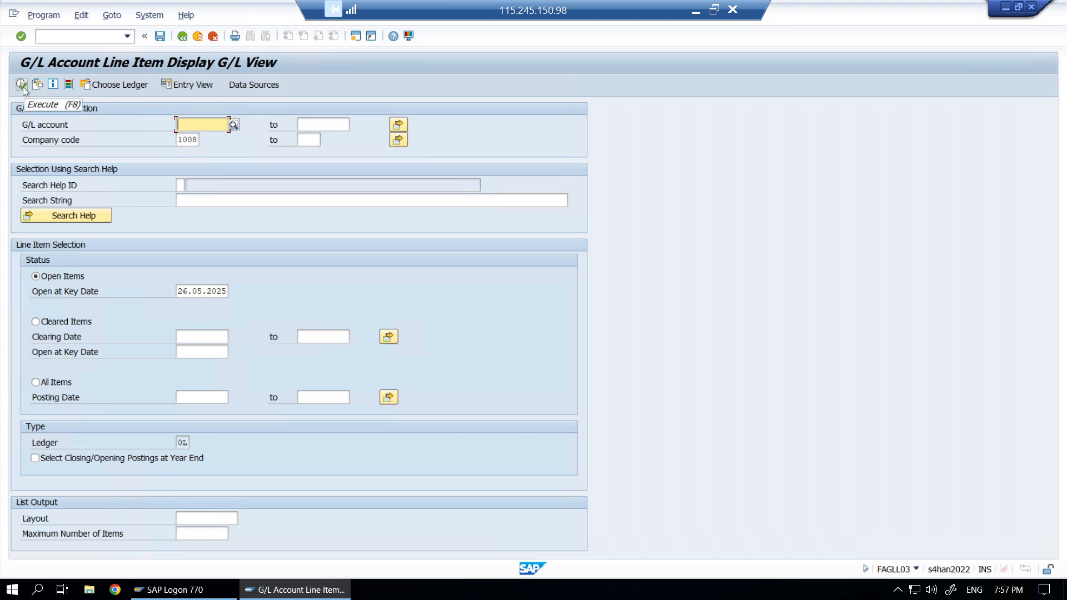
- Execute FAGLL03 for company code 1008, open items at key date 26.05.2025
left_click(21, 85)
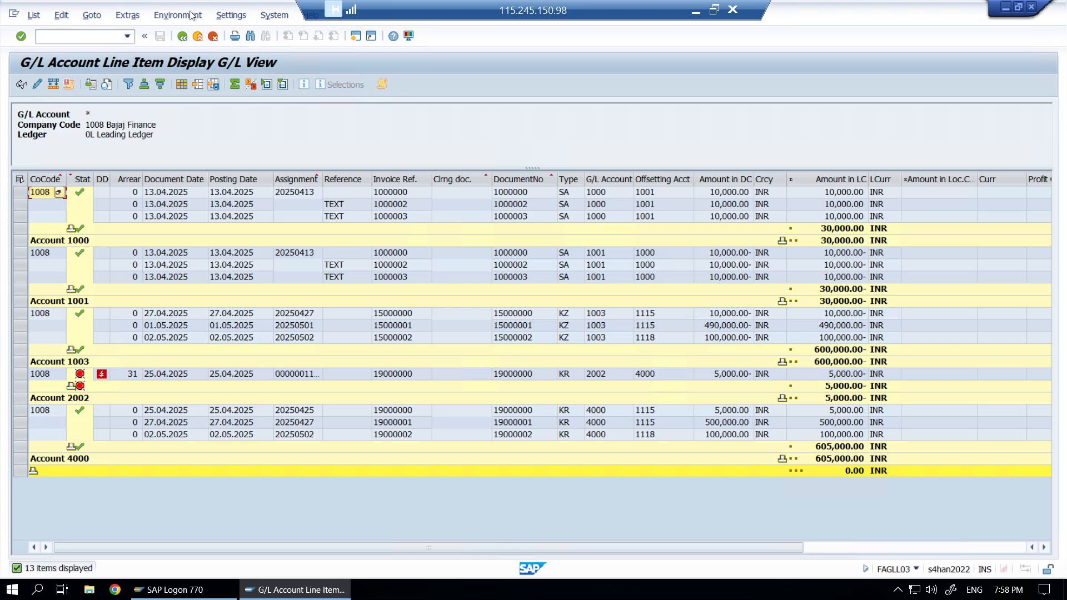
- Once the line items subtotalled per G/L account load, open the Settings menu
left_click(231, 16)
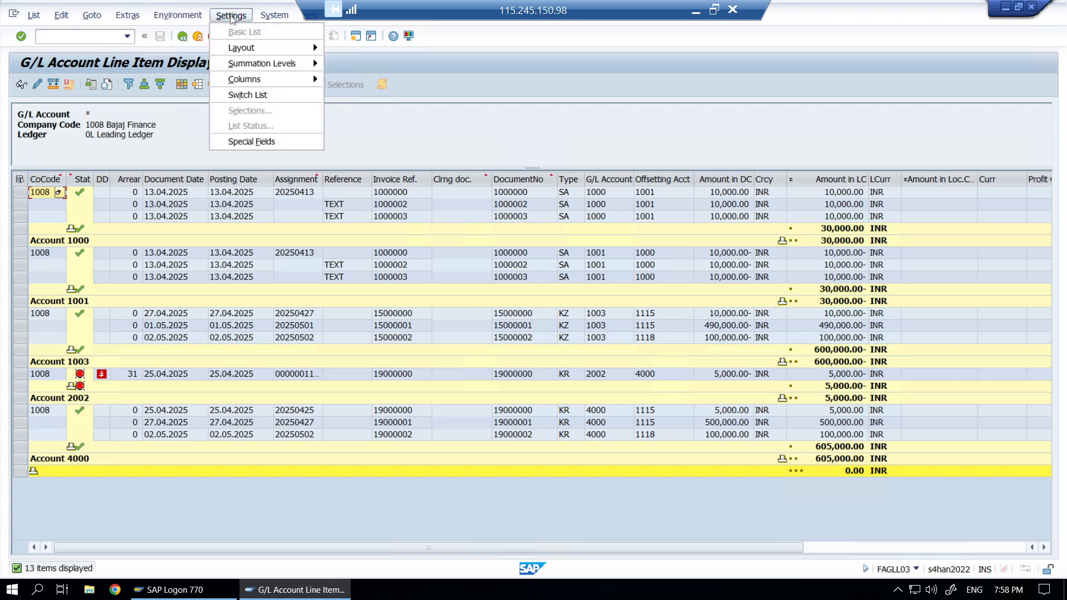
- Toggle between the classic list and grid views, ending in the classic list
left_click(248, 95)
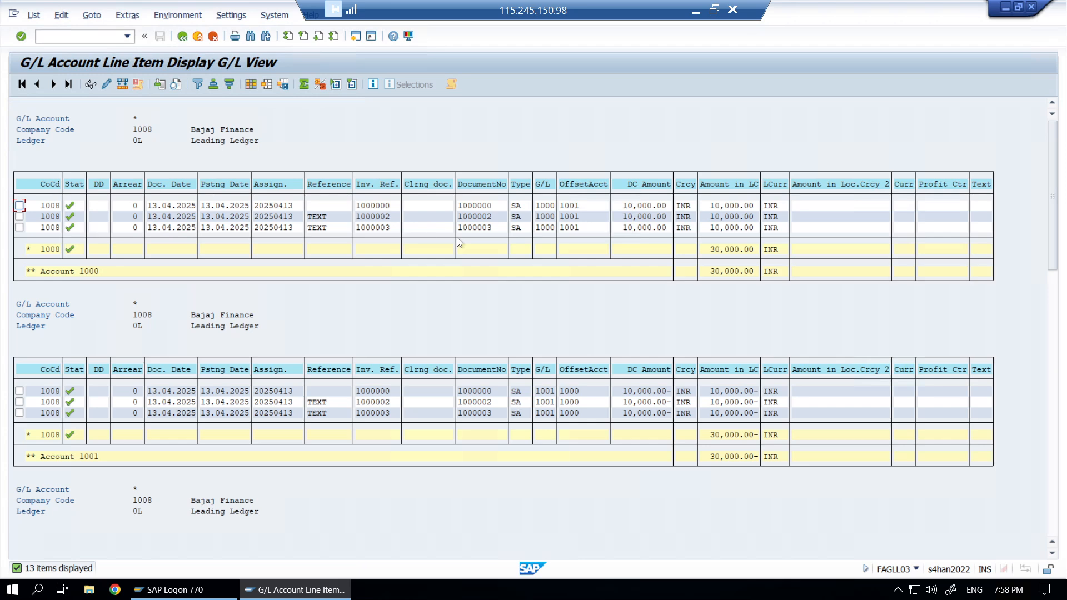
mouse_move(1053, 228)
left_mouse_down()
mouse_move(1062, 329)
mouse_move(1053, 498)
mouse_move(1048, 168)
left_mouse_up()
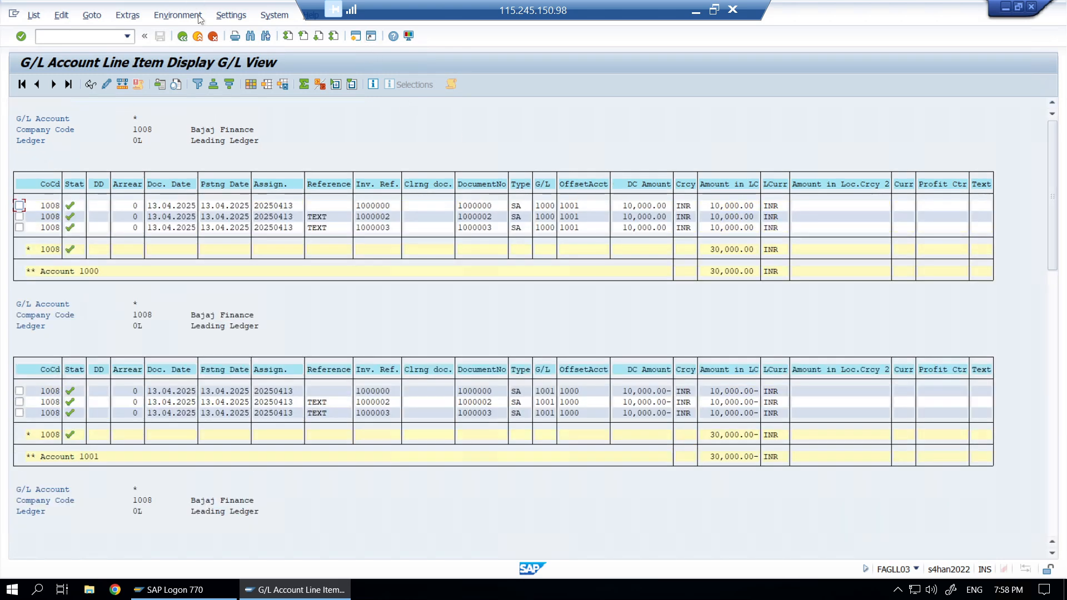
left_click(223, 17)
left_click(254, 98)
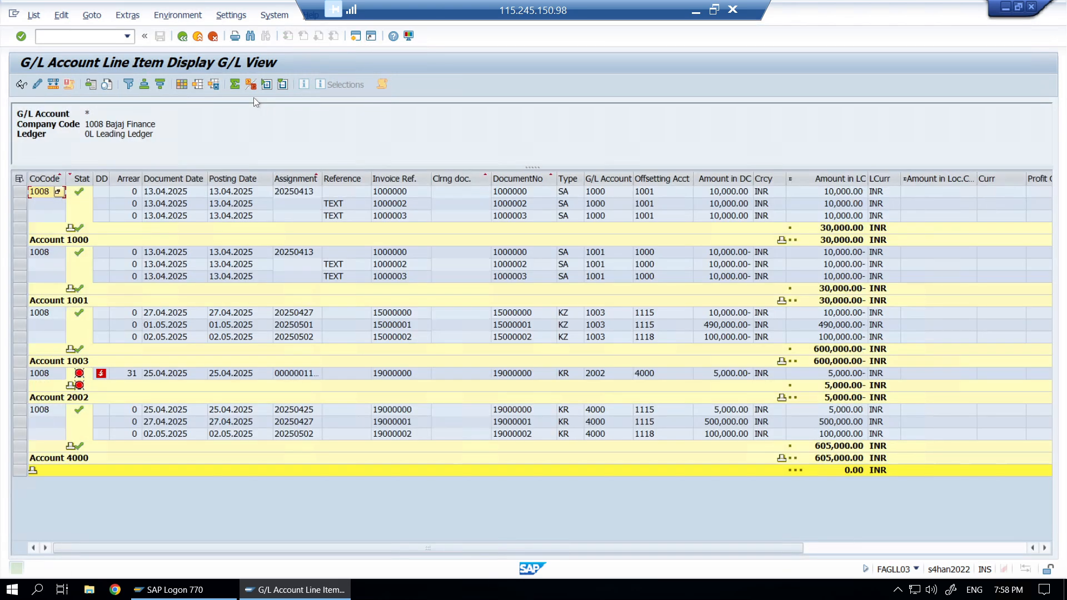
left_click(233, 16)
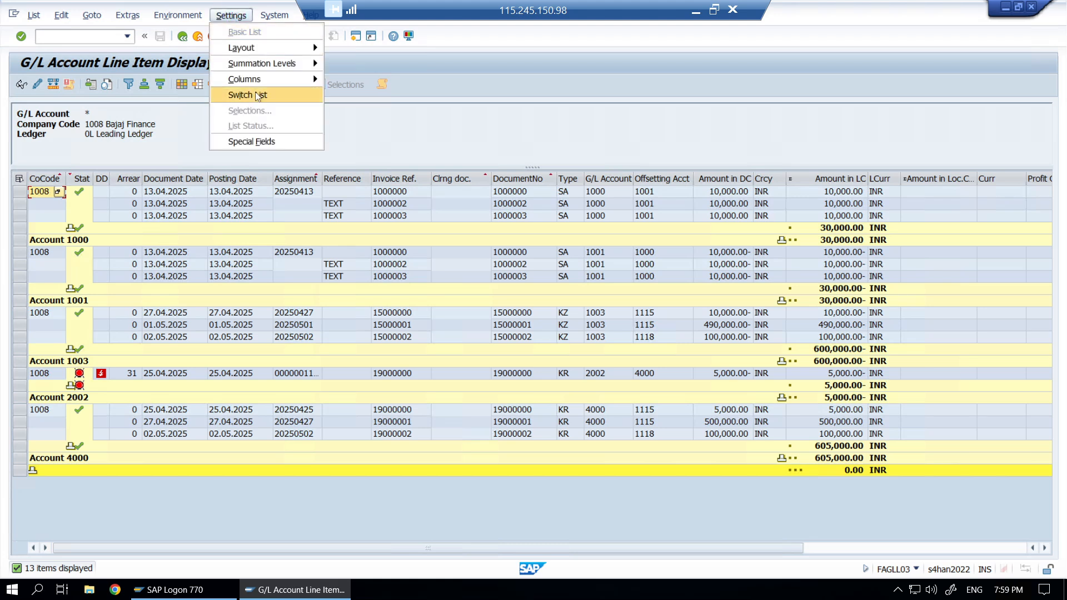
left_click(255, 94)
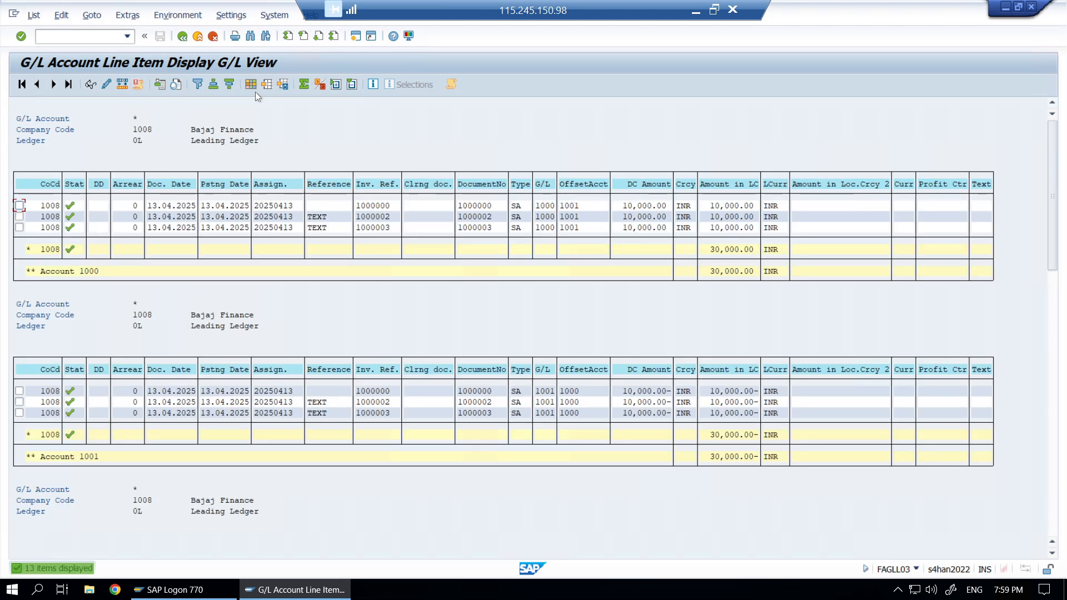
- Review the header block lines (G/L Account, Ledger) above each account's table
left_click_drag(18, 119, 76, 122)
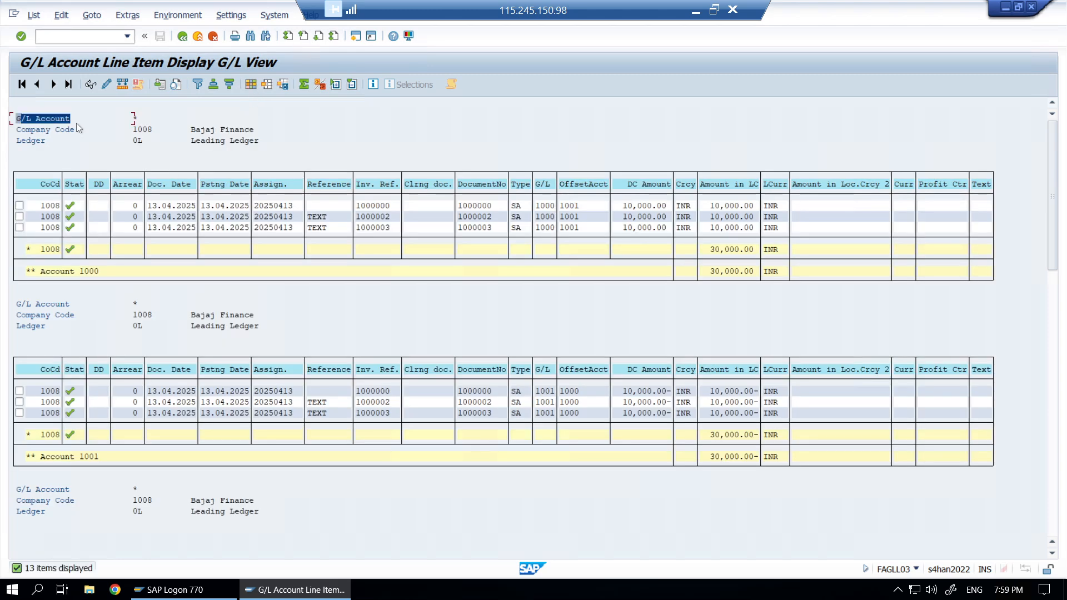
left_click(28, 140)
left_click(96, 150)
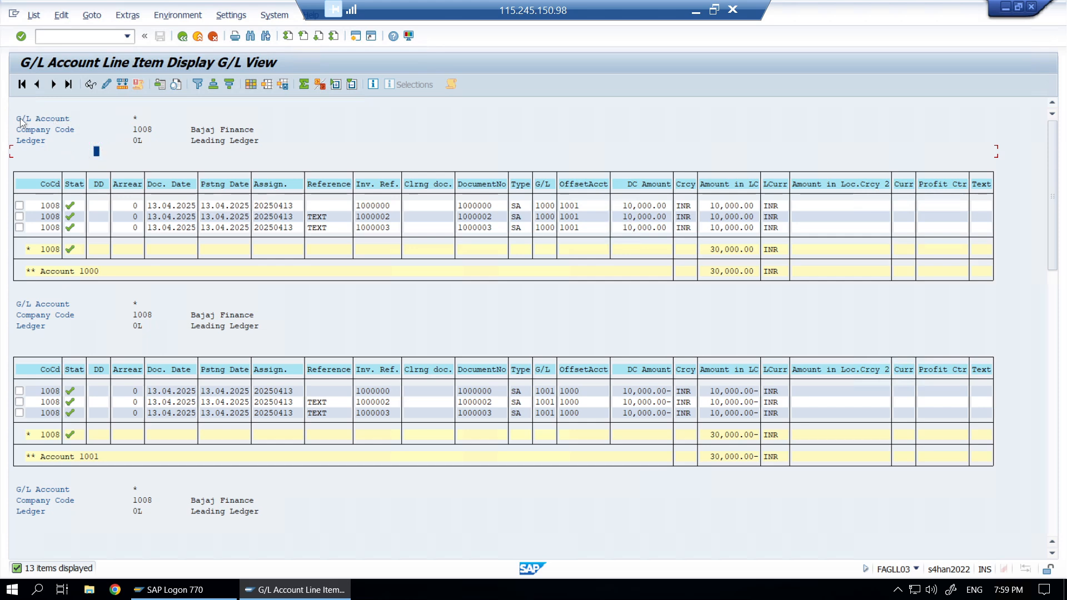
left_click_drag(17, 119, 279, 148)
left_click(230, 16)
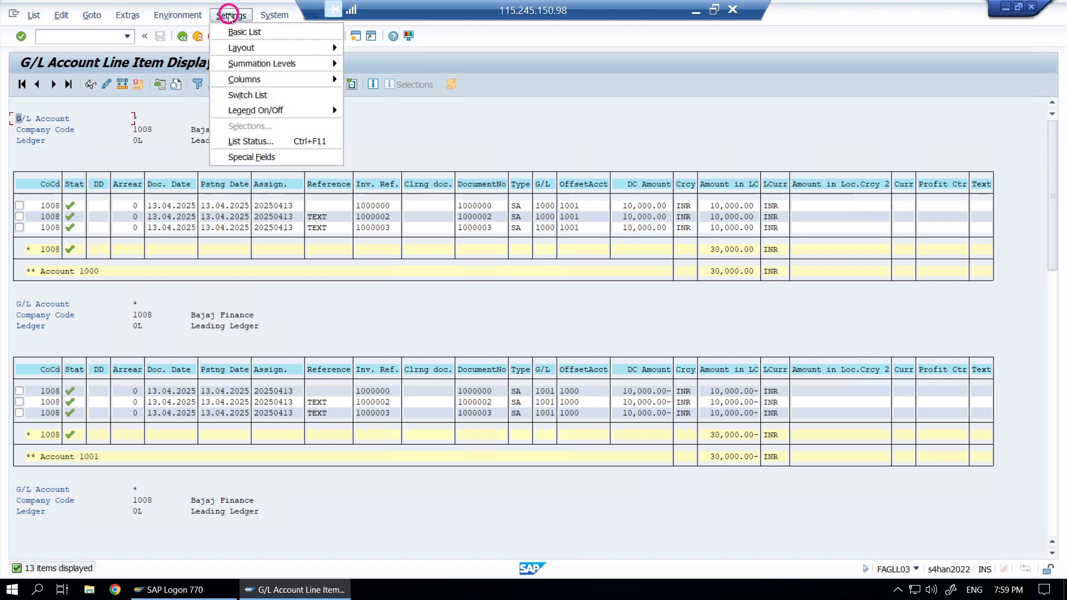
- In Current Header Rows, insert an Open Items at Key Date characteristic variable on line 4
left_click(243, 48)
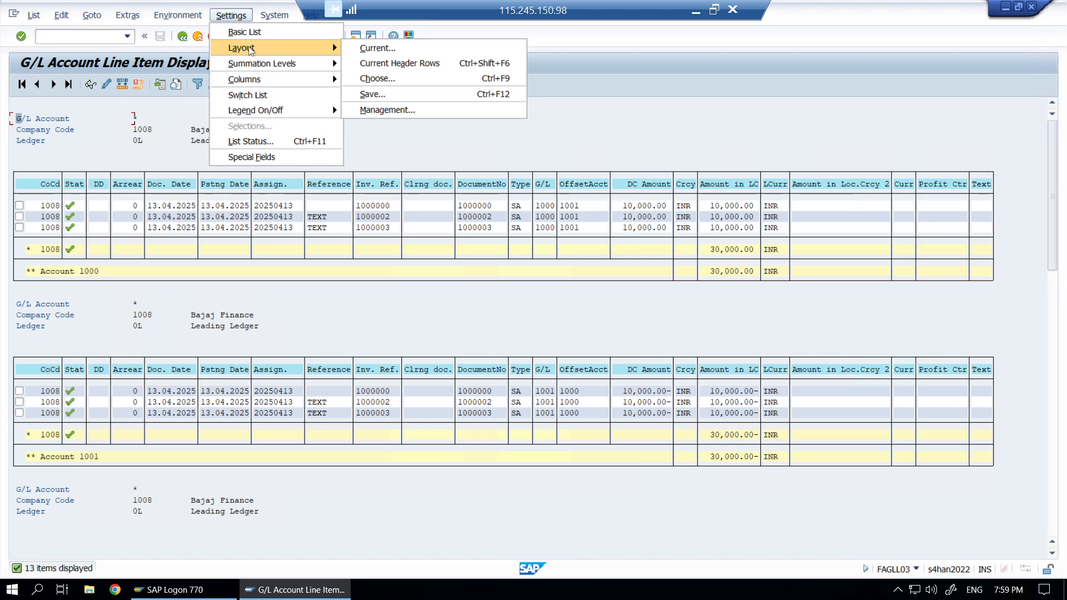
left_click(410, 66)
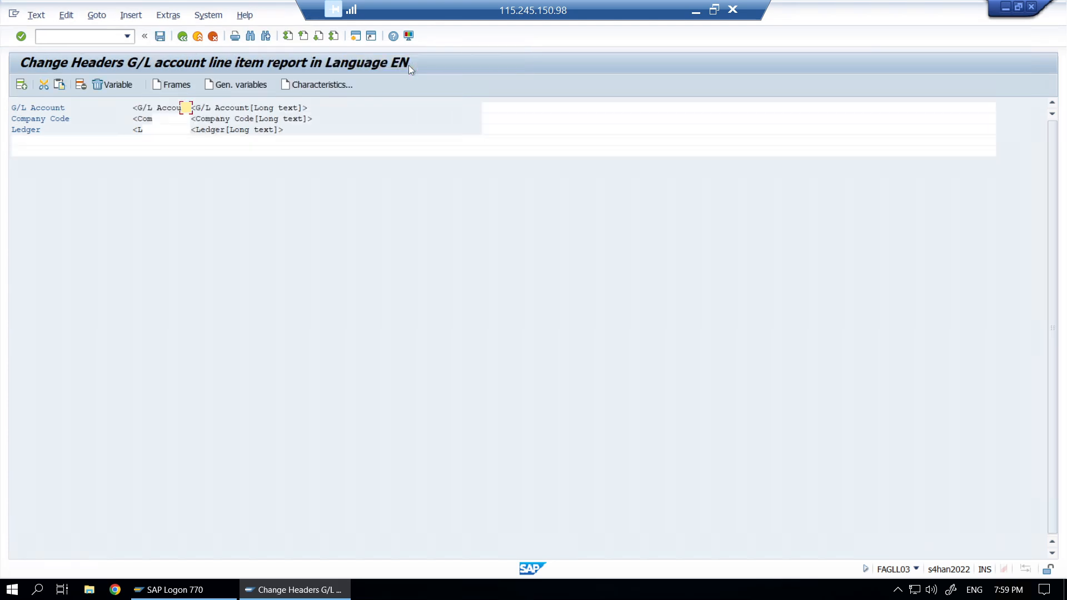
left_click(12, 138)
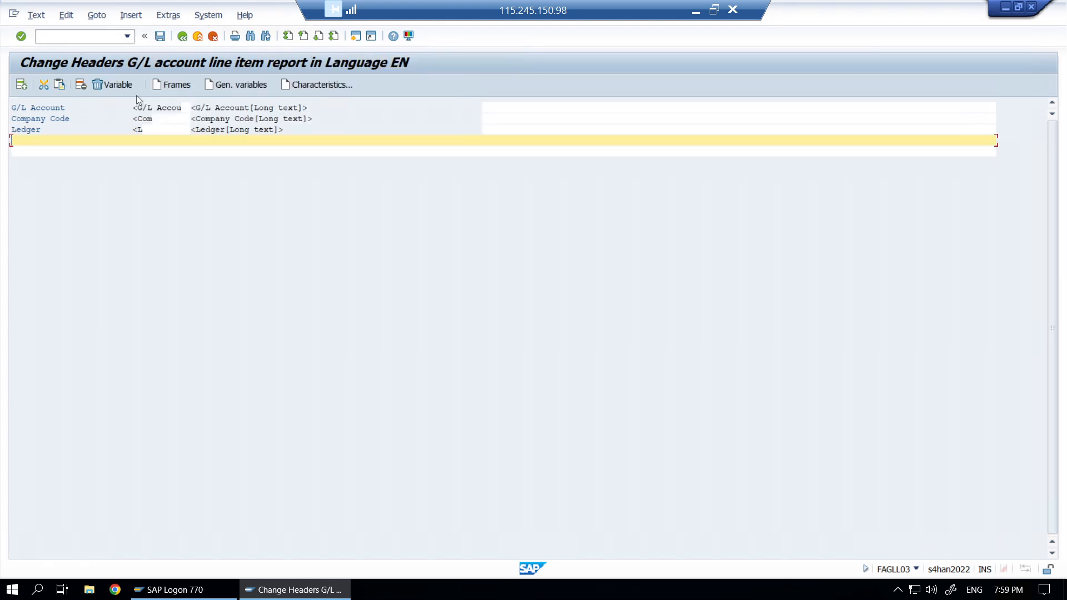
left_click(165, 85)
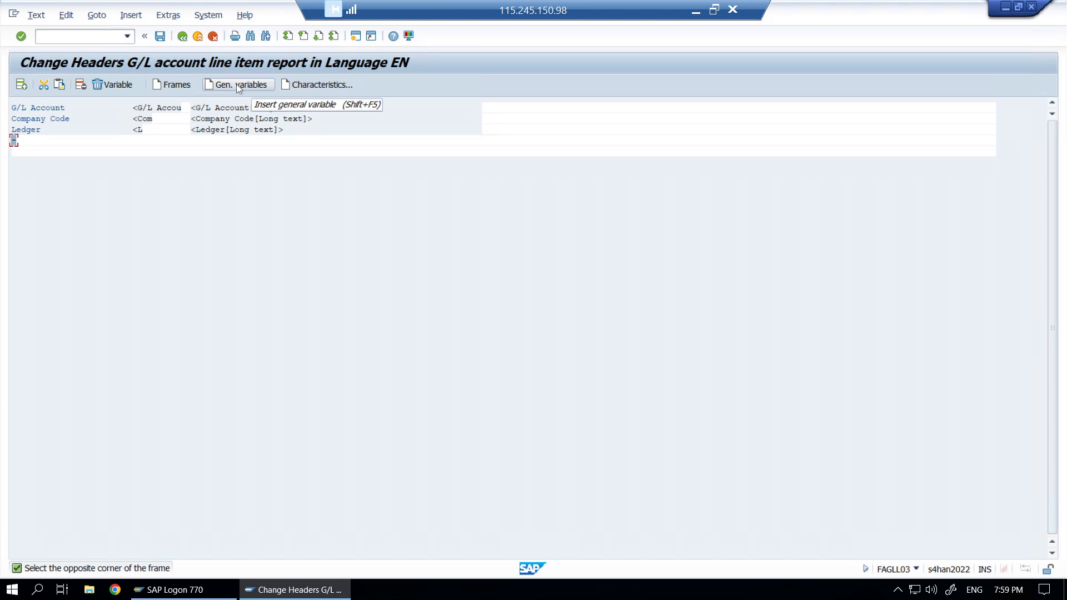
left_click(321, 87)
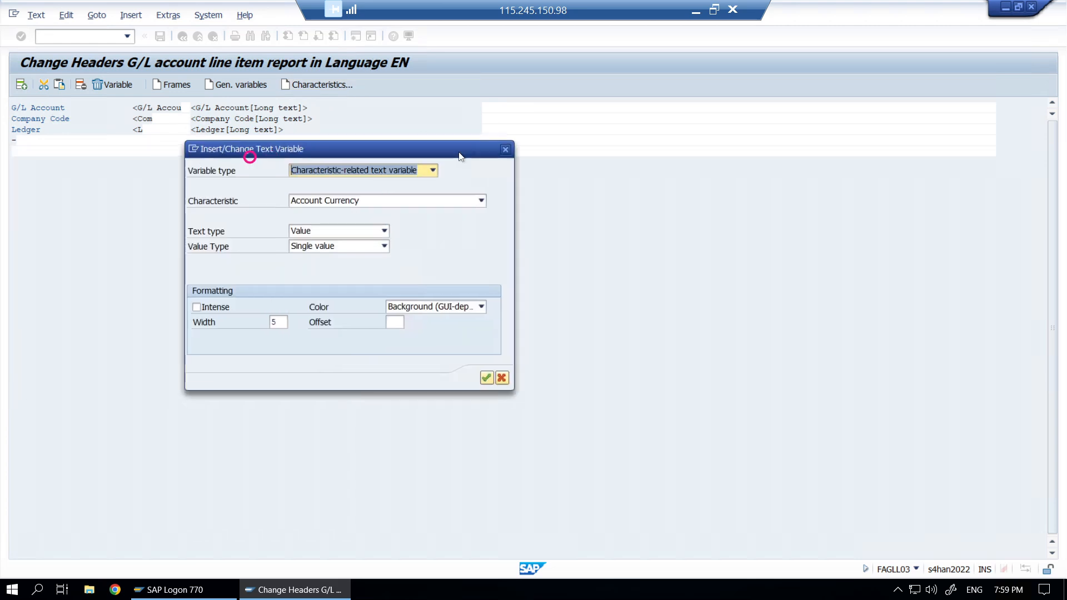
left_click(517, 200)
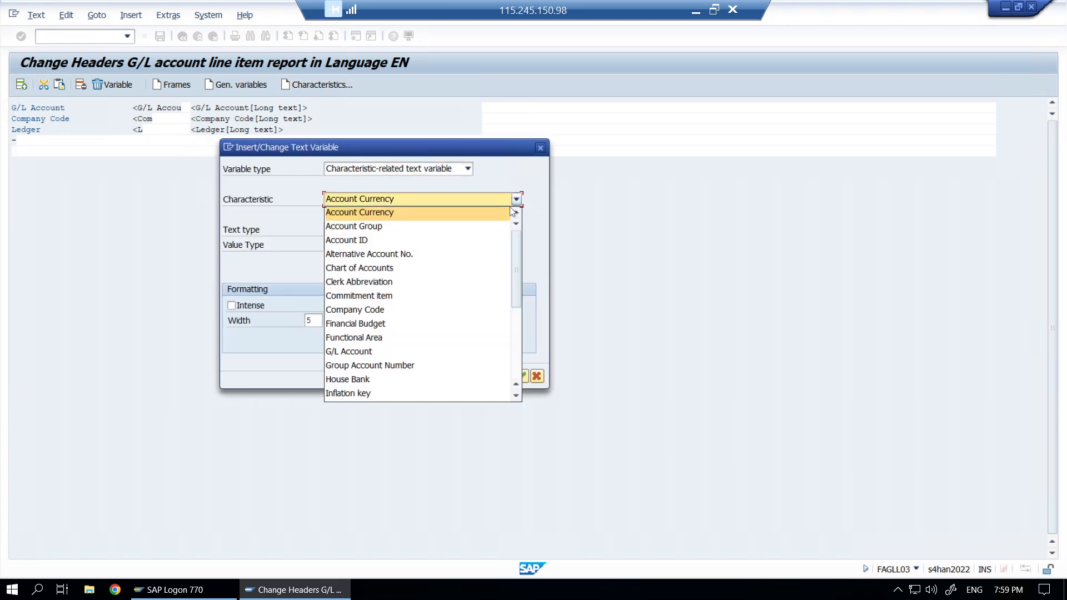
scroll(515, 263, "down", 1)
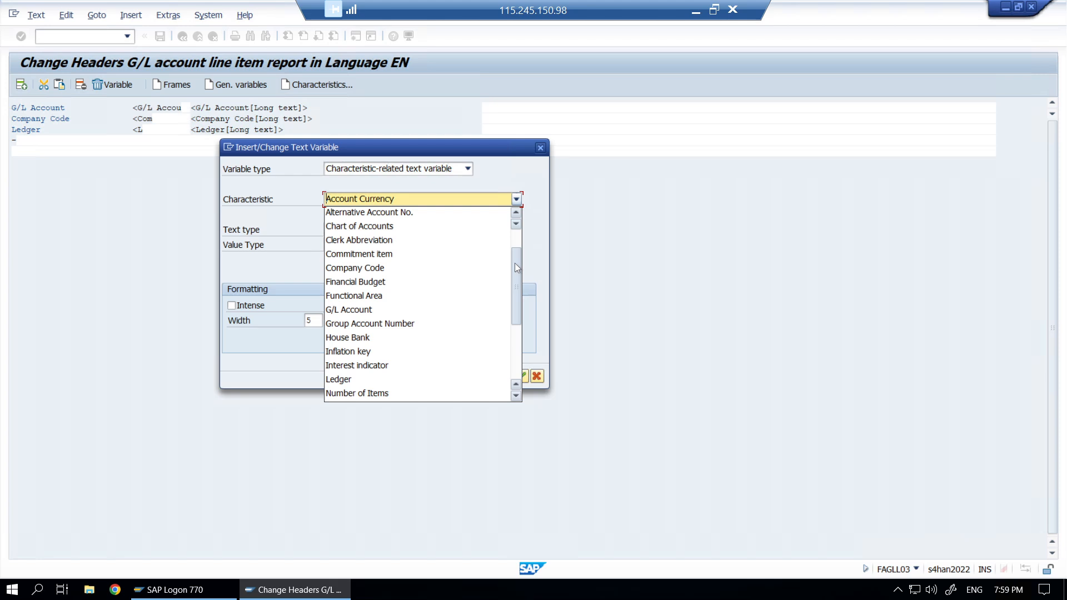
left_click_drag(515, 262, 513, 285)
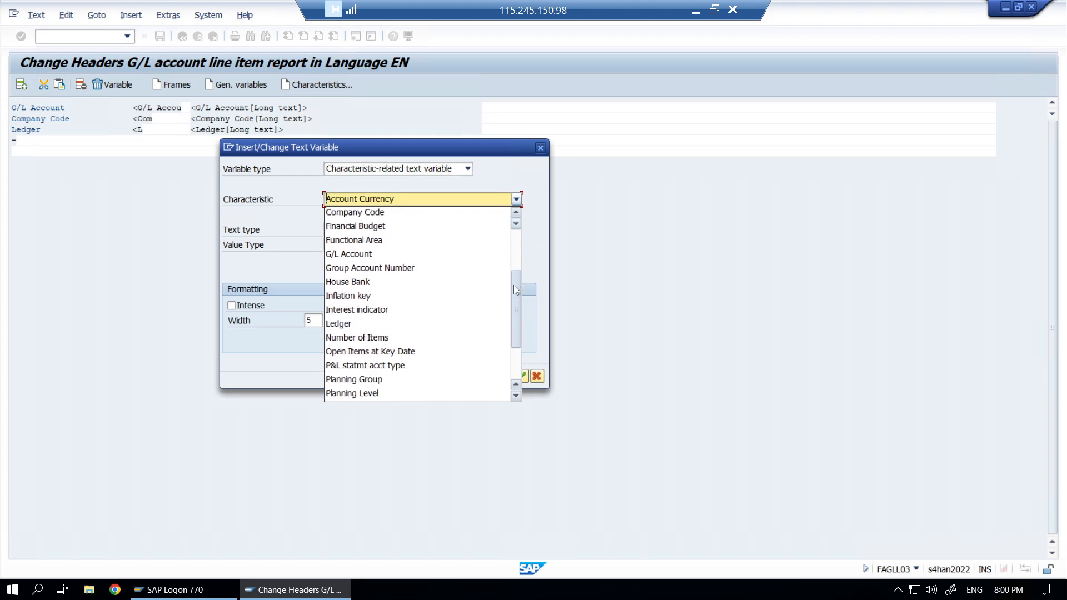
left_click(395, 354)
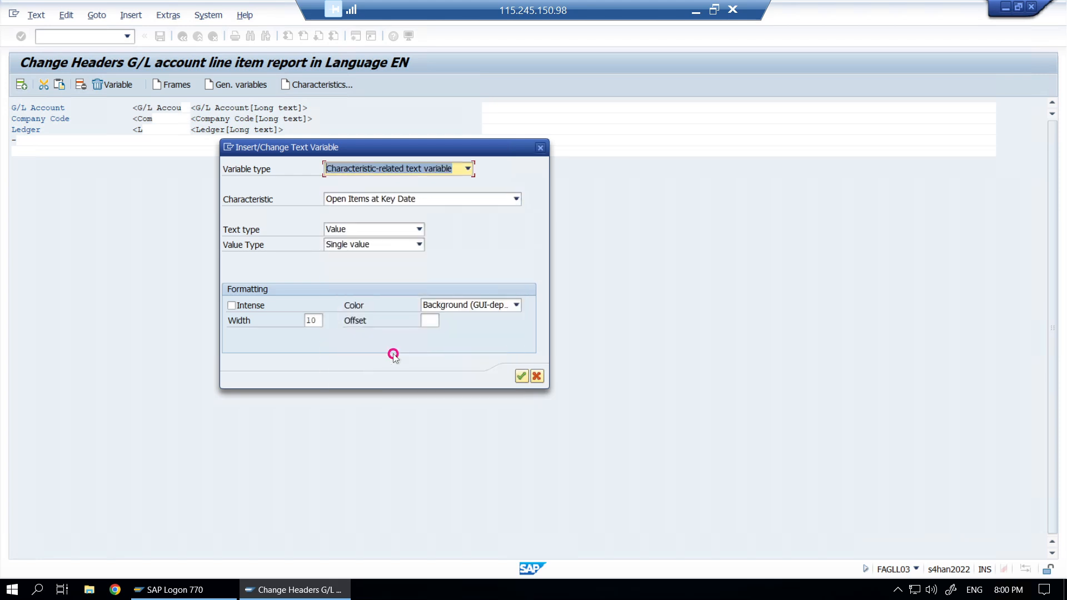
left_click(522, 378)
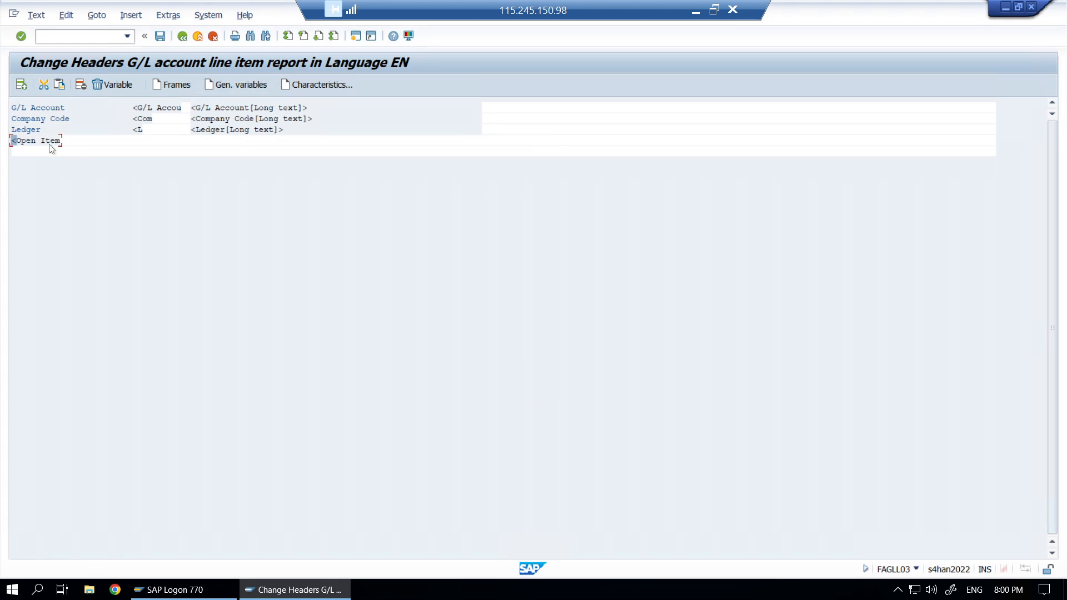
left_click(50, 142)
- Set the inserted header variable's text type to Description to show its label
double_click(47, 142)
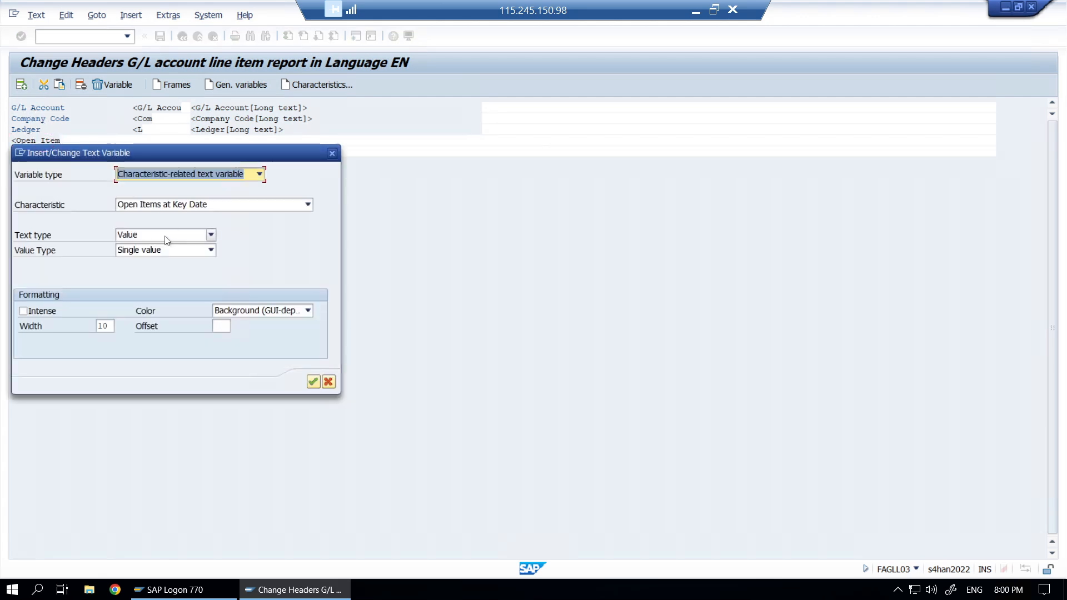
left_click(25, 238)
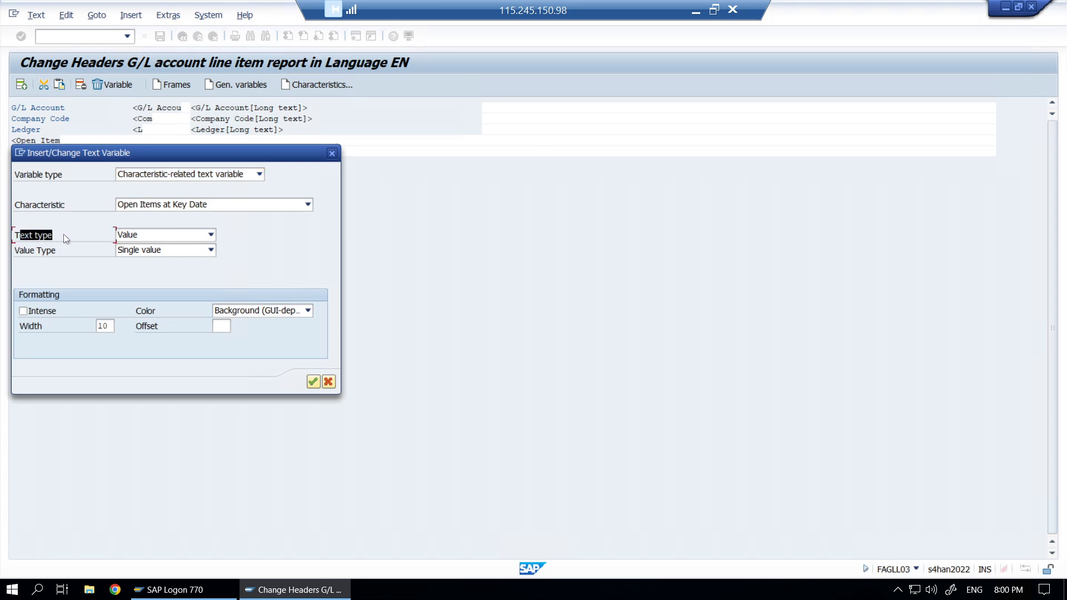
left_click(210, 235)
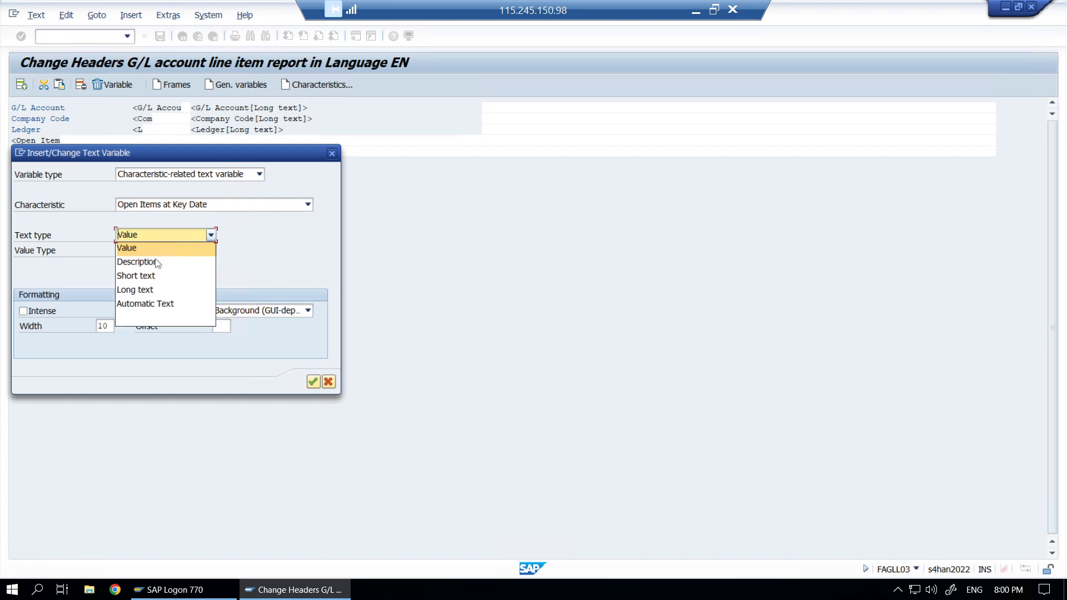
left_click(154, 263)
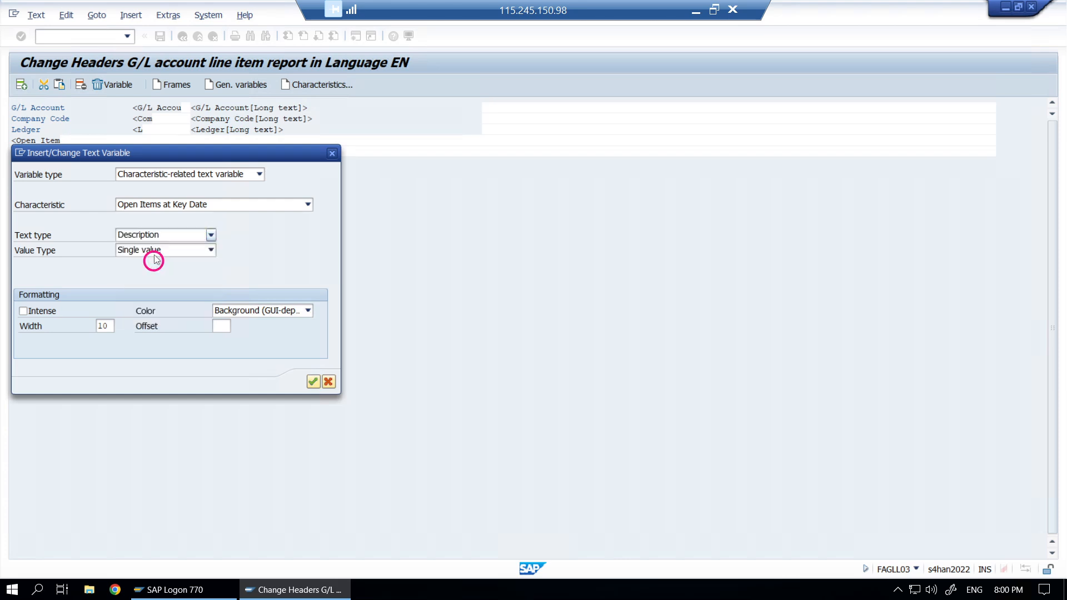
left_click(314, 383)
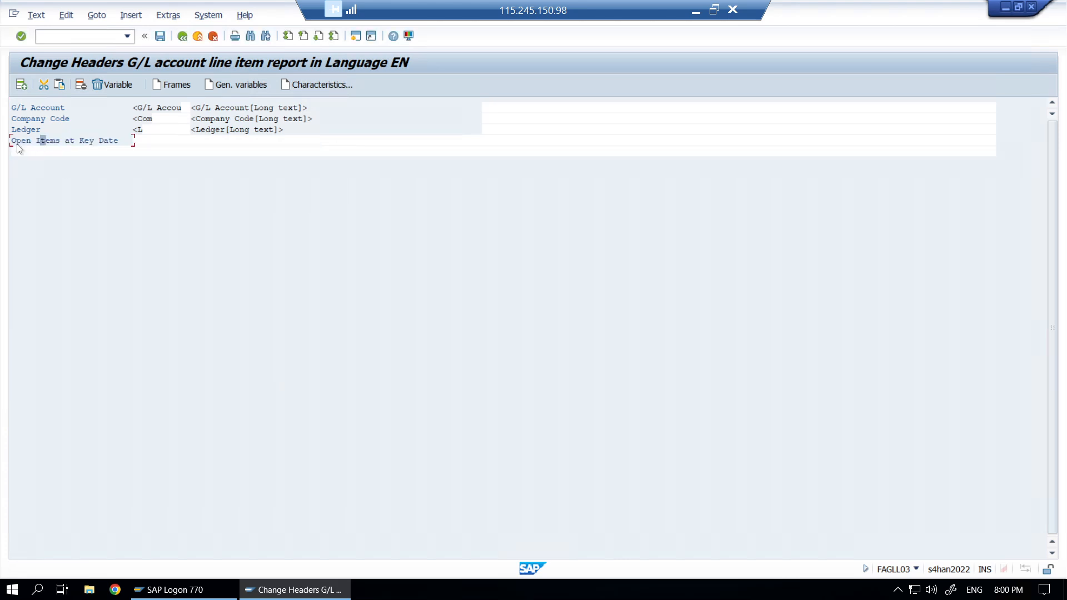
- Add a Value-type key date variable beside the label, save the header, and go back
left_click(33, 141)
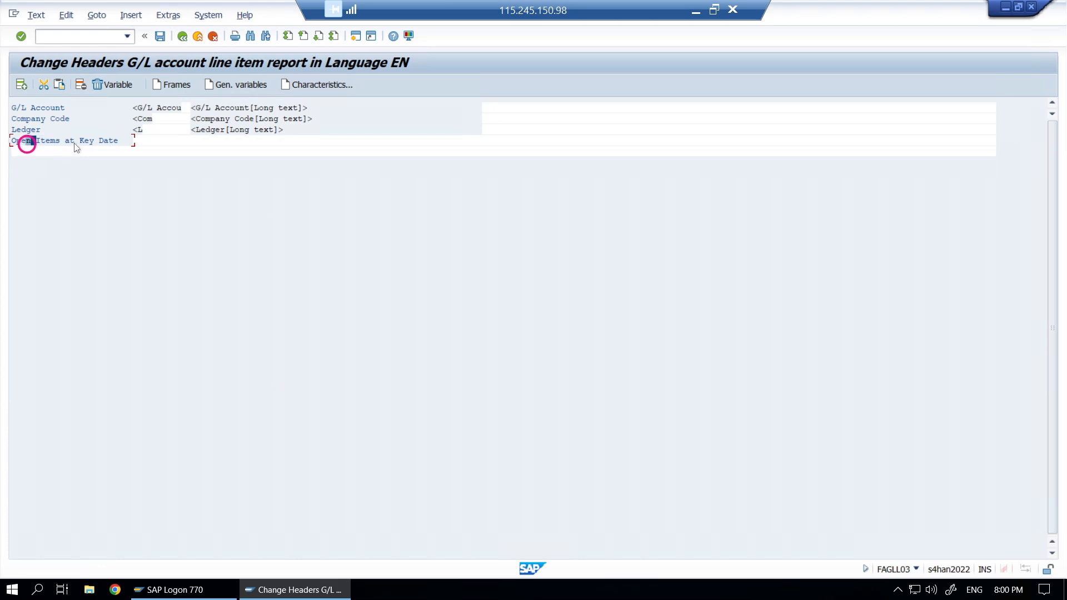
left_click(171, 85)
left_click(135, 141)
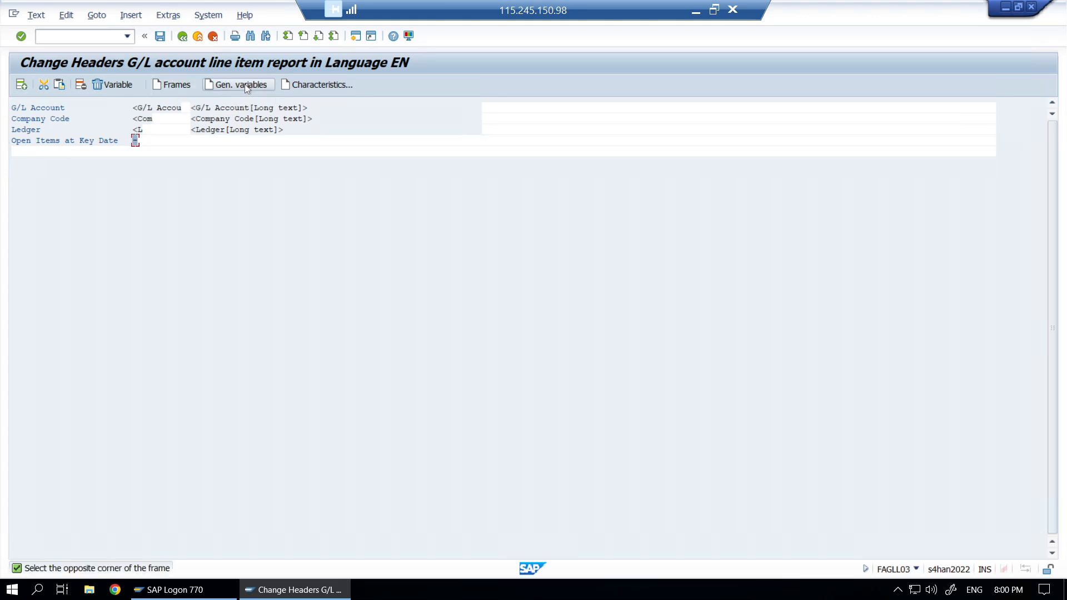
left_click(320, 82)
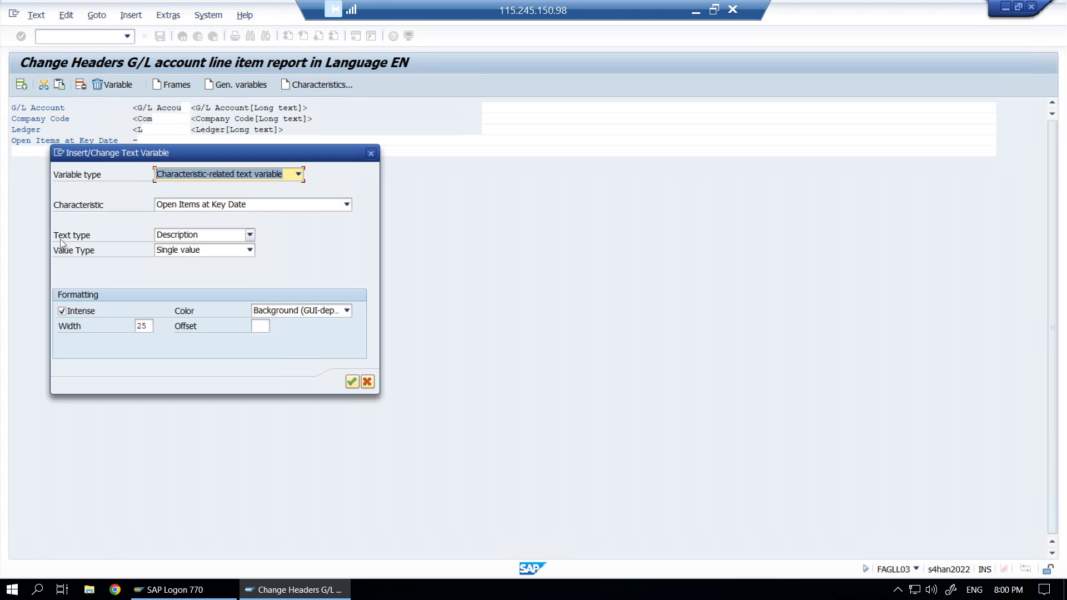
left_click(250, 234)
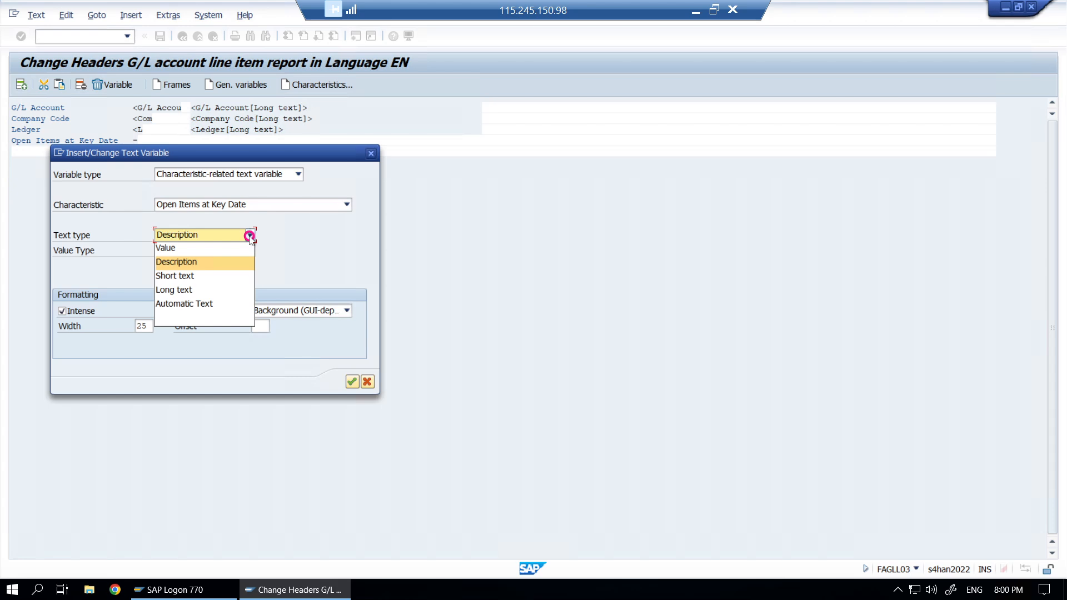
left_click(179, 247)
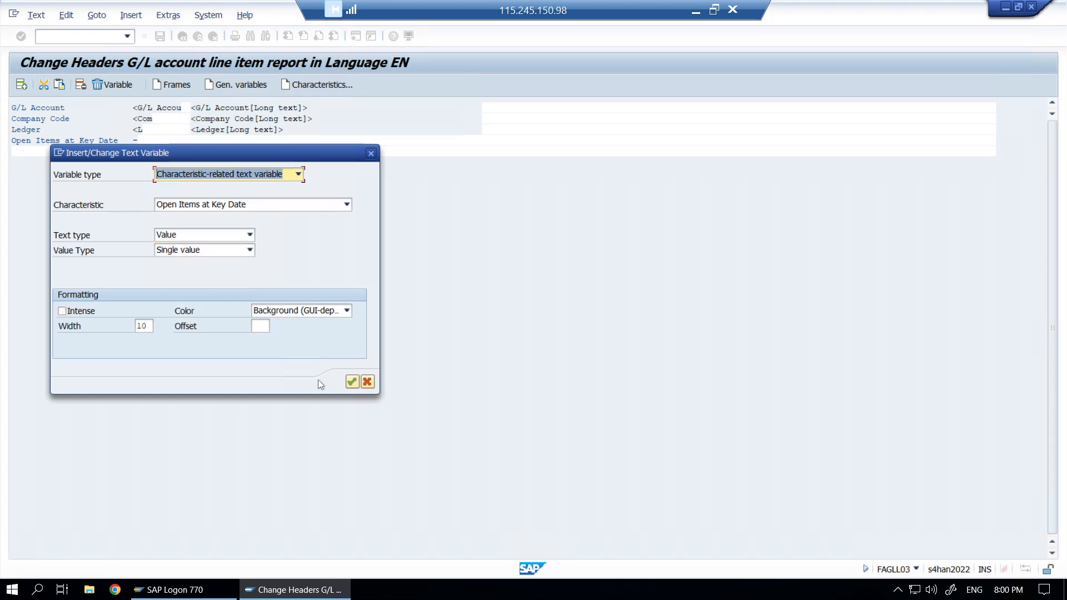
left_click(351, 382)
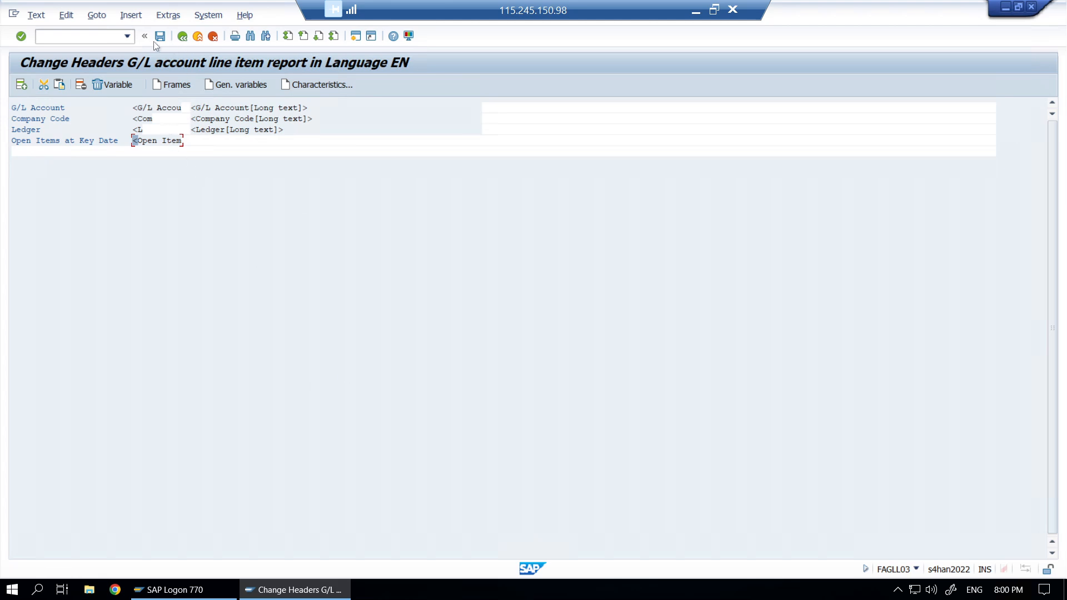
left_click(159, 40)
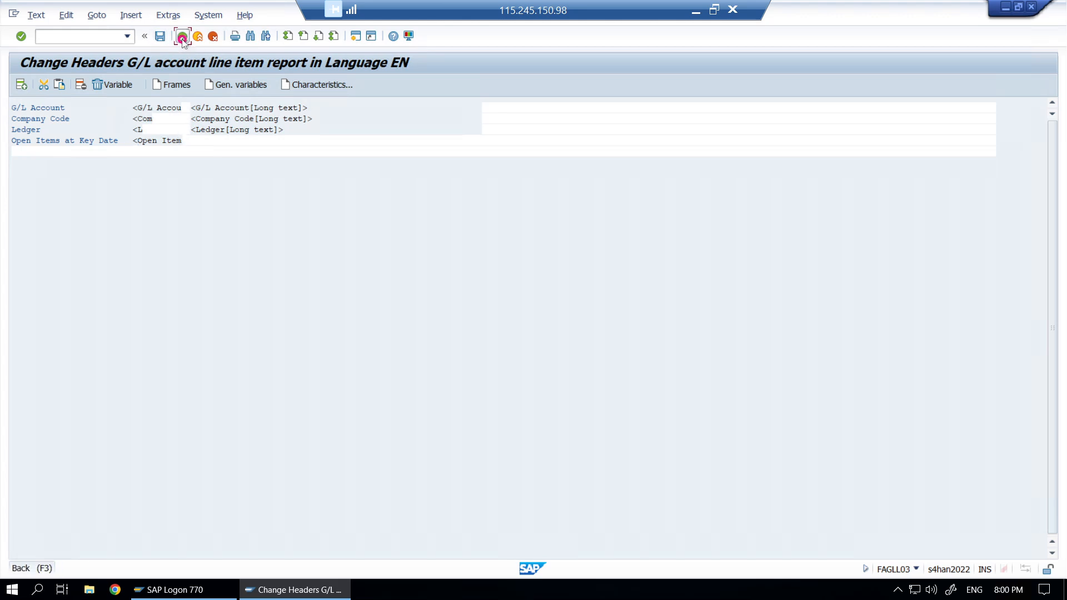
left_click(183, 38)
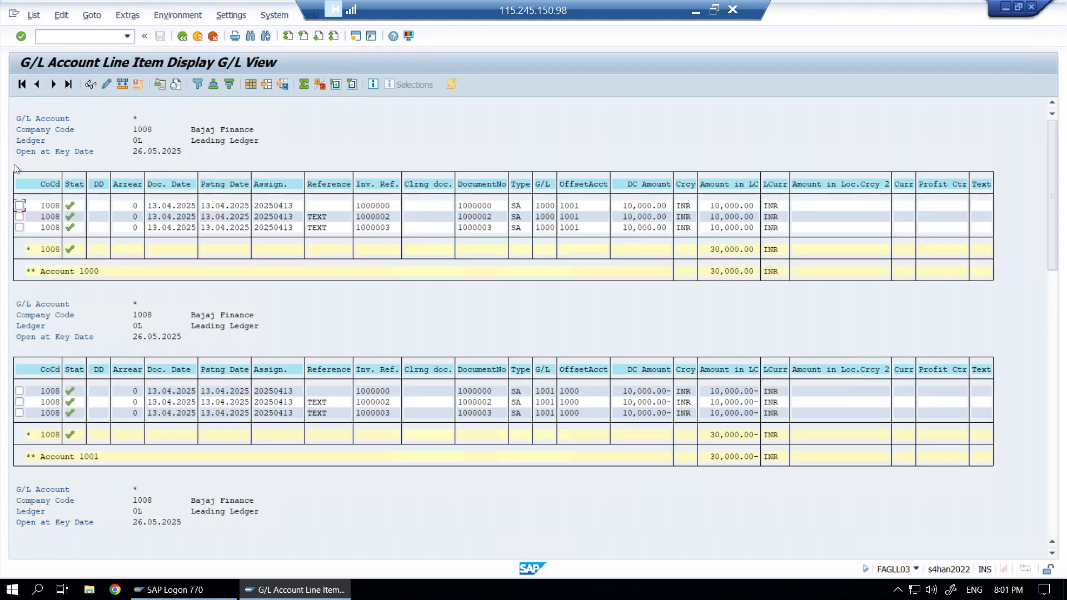
- Check the new 'Open at Key Date 26.05.2025' header line, then switch to the grid display
left_click_drag(11, 151, 182, 161)
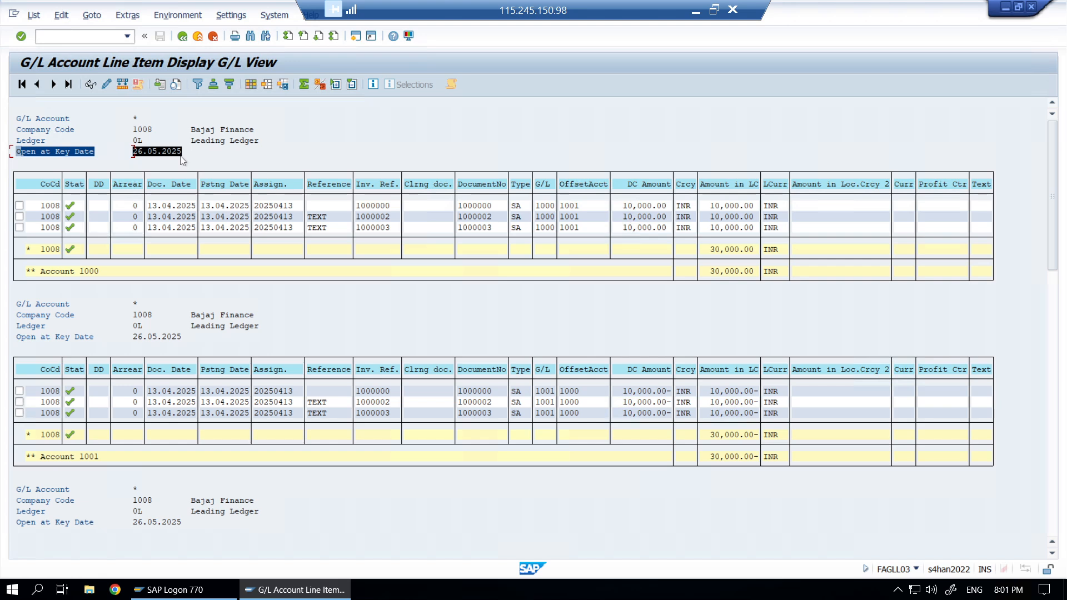
left_click(223, 153)
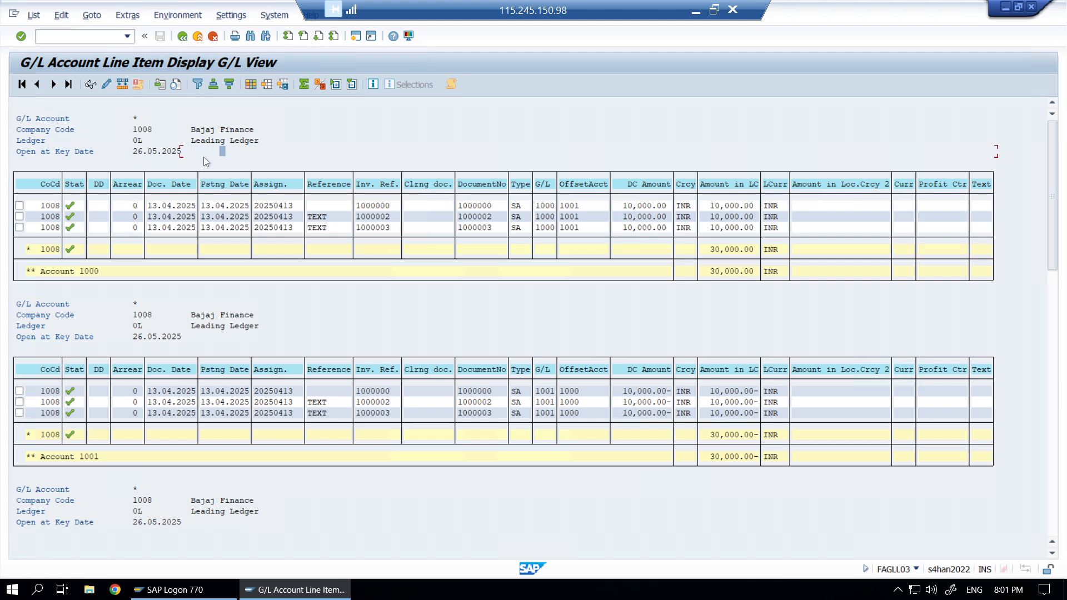
left_click(231, 15)
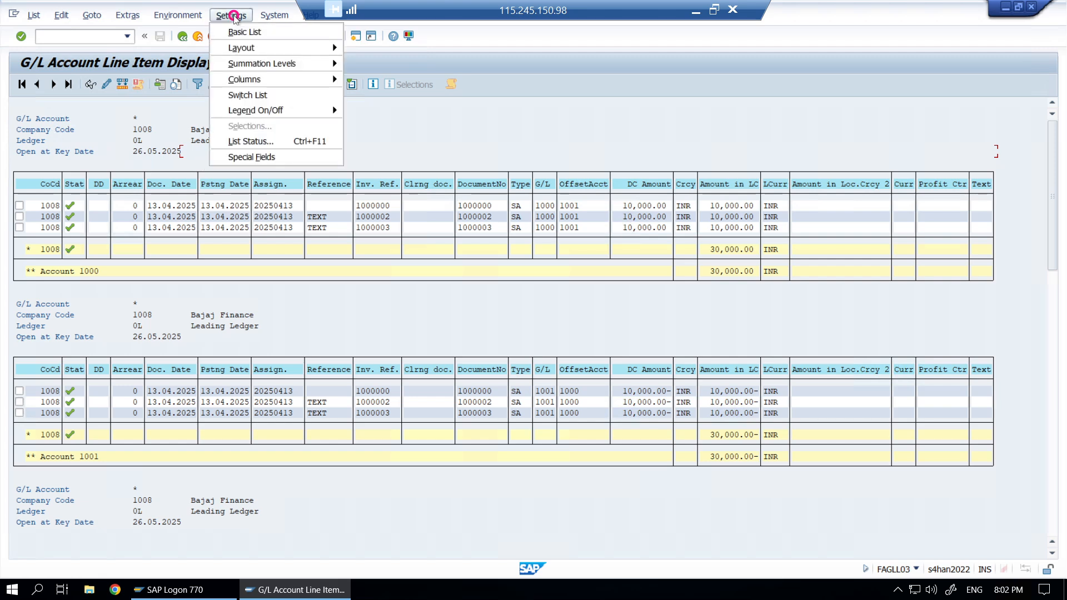
left_click(264, 97)
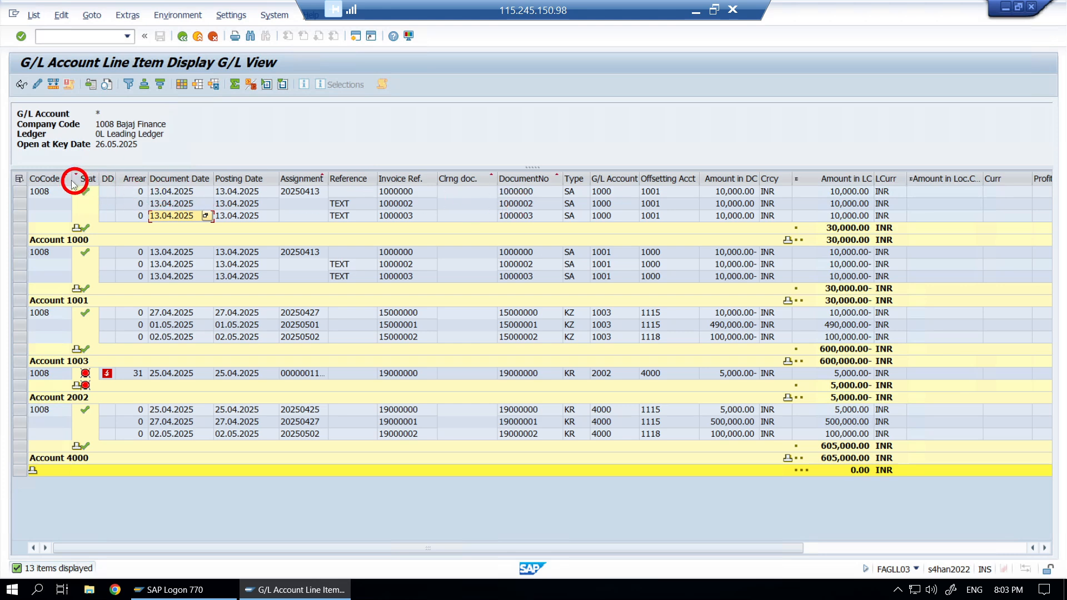
- Select the CoCode column header in the grid
left_click(54, 179)
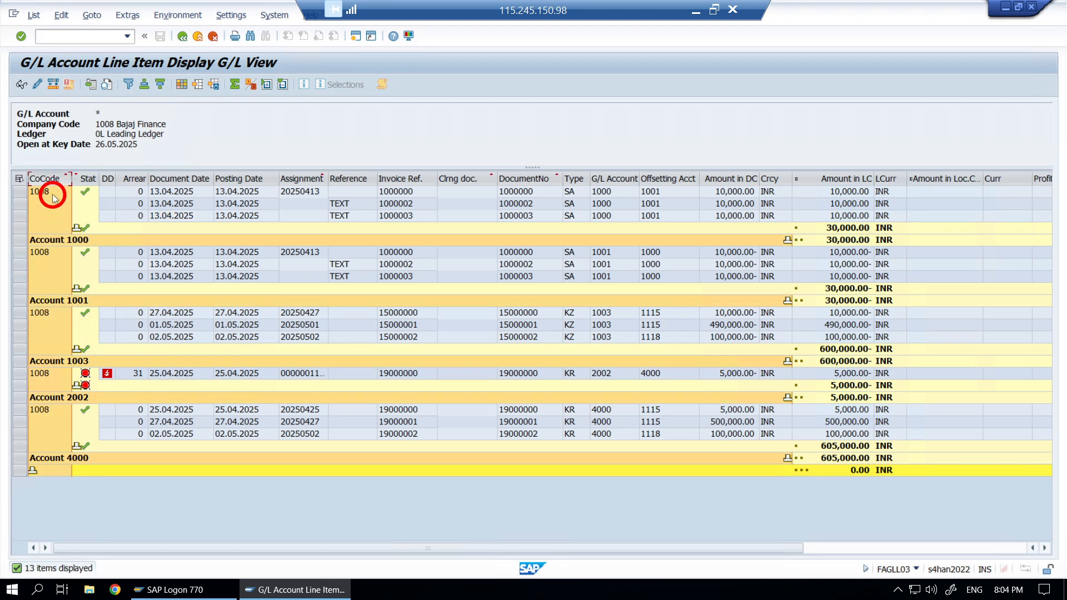
- Sort the grid ascending by CoCode, then select the Stat column
left_click(146, 88)
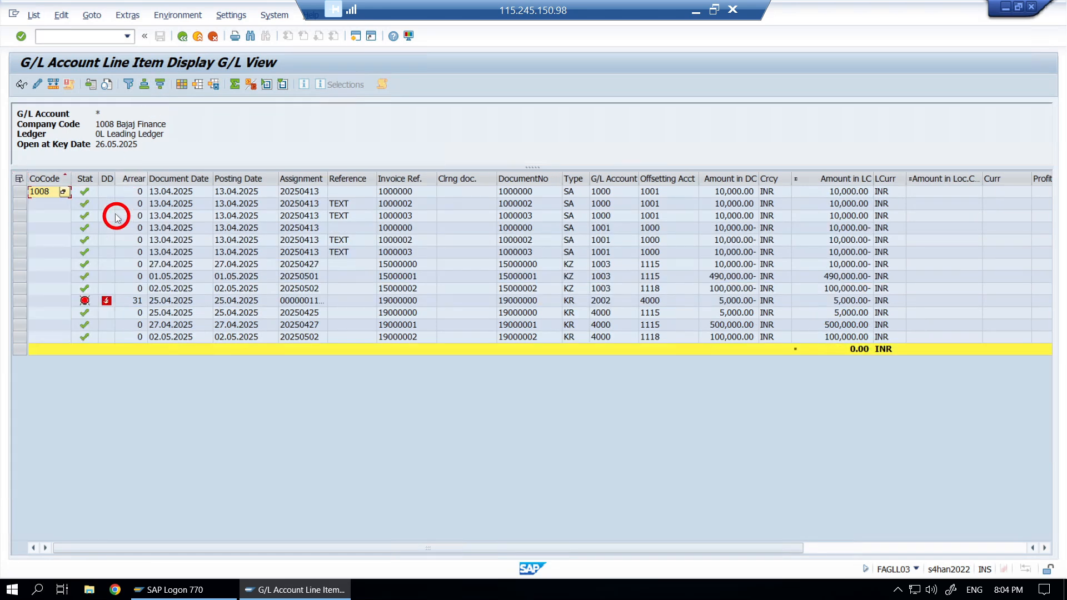
left_click(89, 177)
left_click_drag(89, 177, 611, 188)
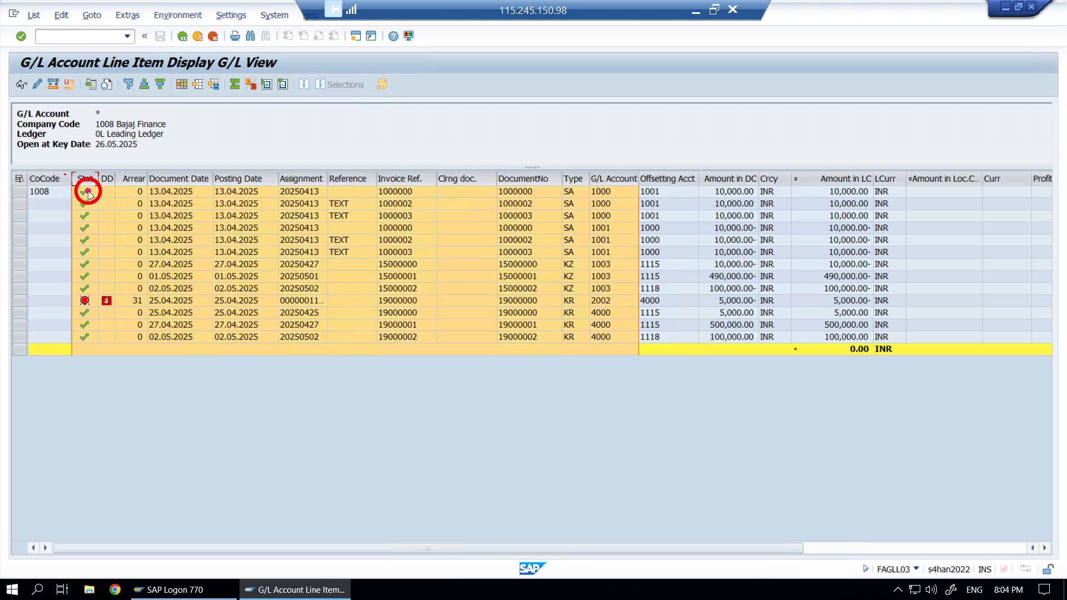
left_click(87, 191)
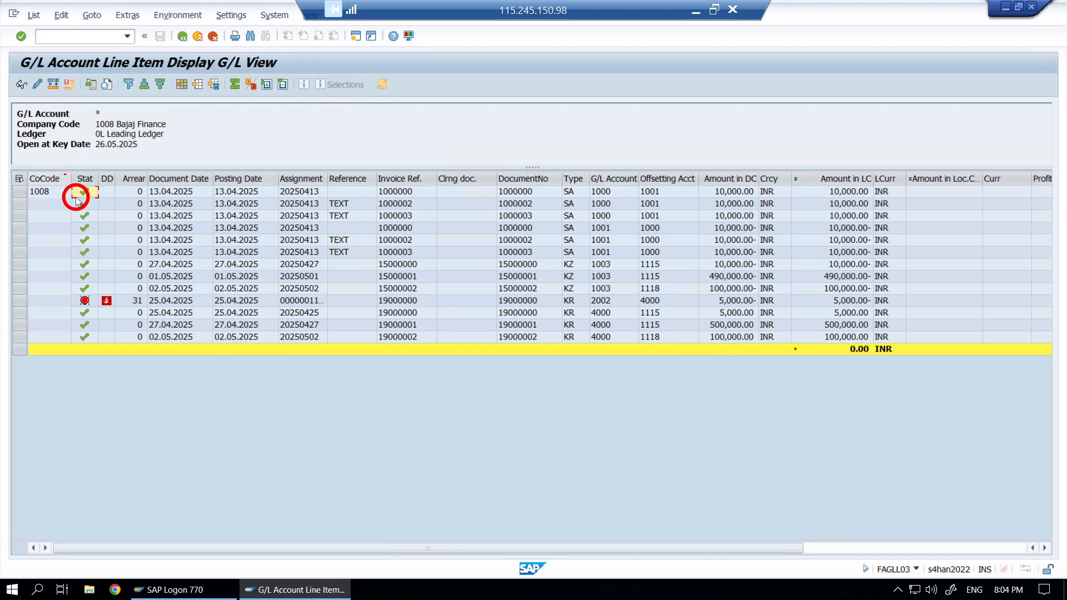
left_click(83, 179)
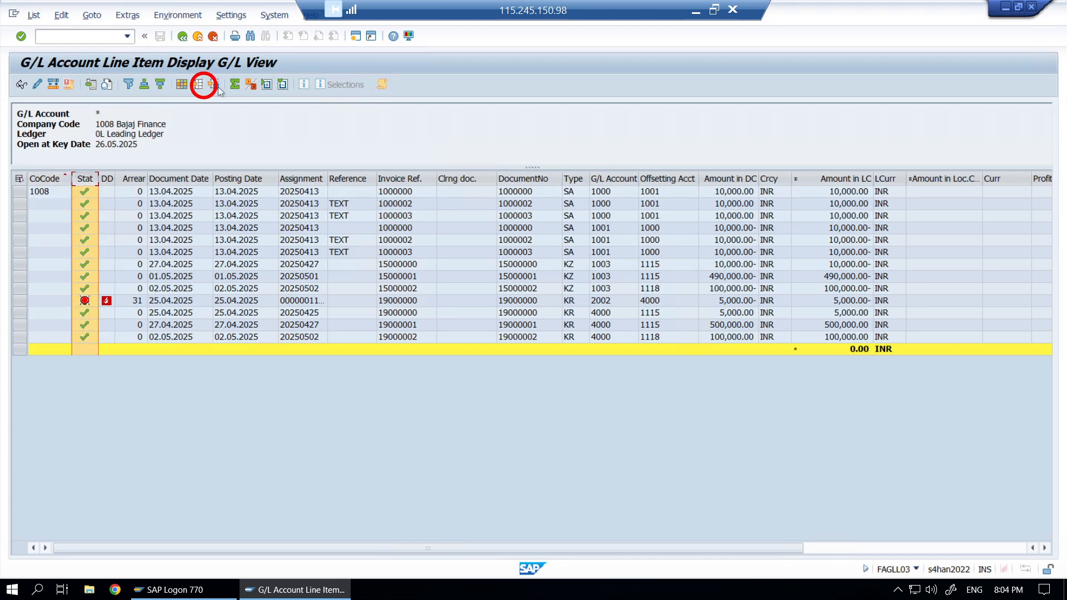
- Sort by Stat and move Posting Date and Type right after CoCode
left_click(78, 87)
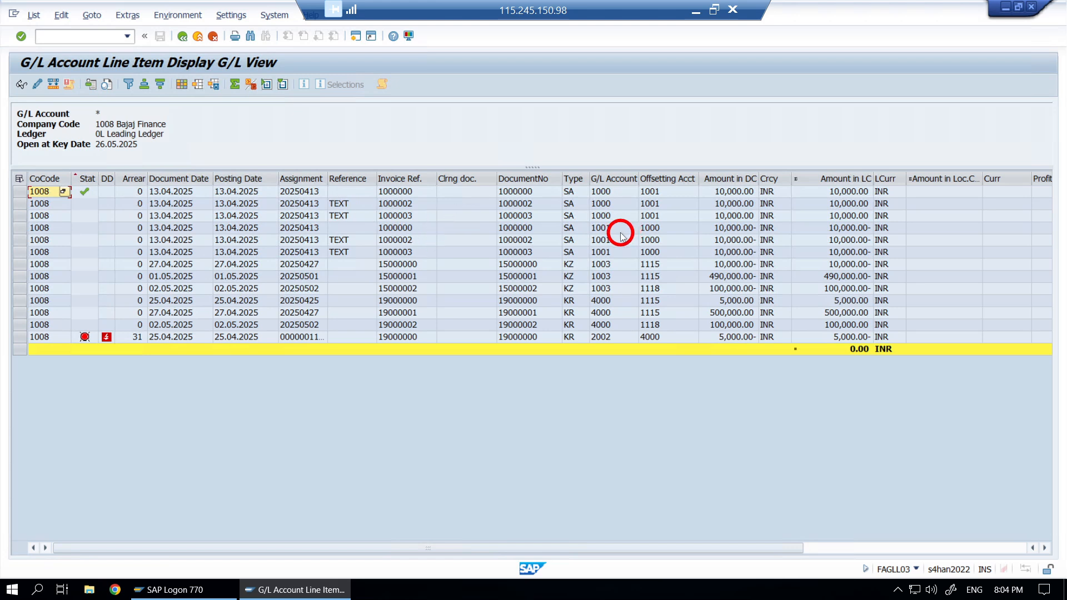
left_click(50, 183)
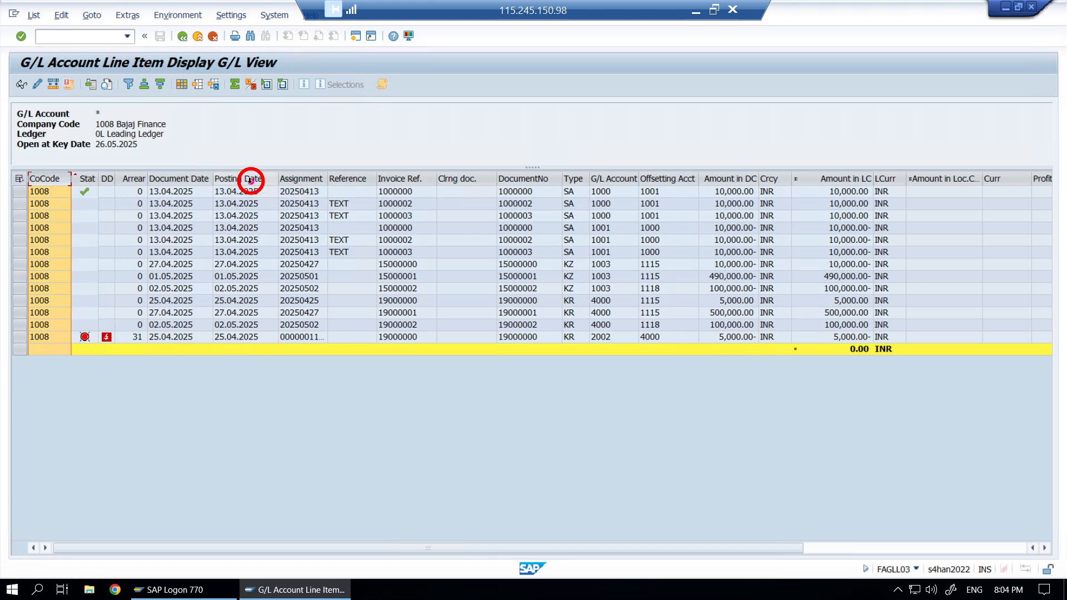
left_click_drag(250, 180, 77, 195)
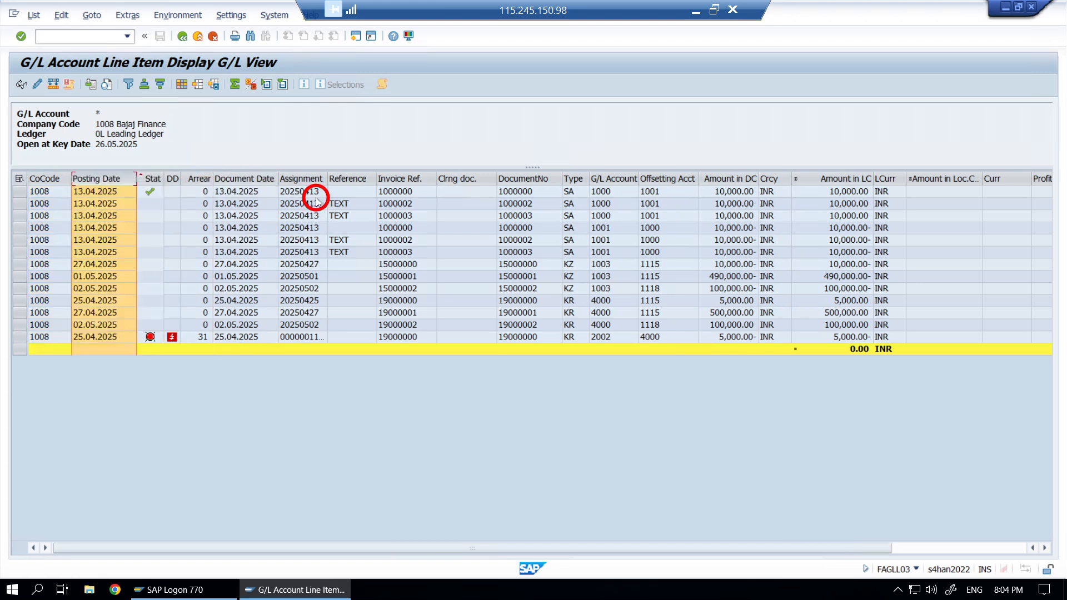
left_click(575, 179)
left_click_drag(218, 194, 145, 196)
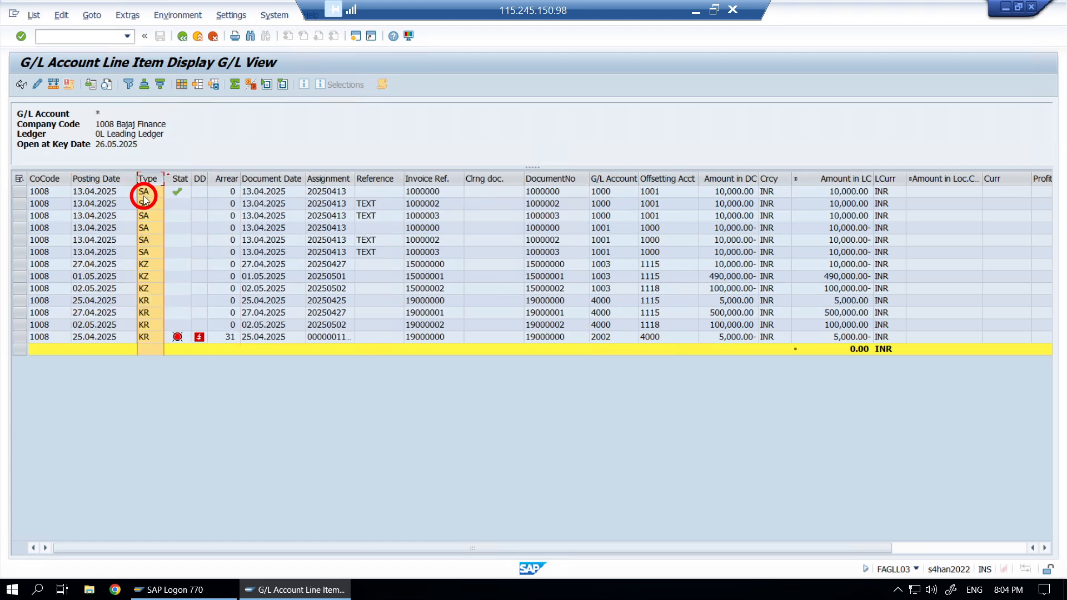
- Replace the Cleared/Open Items Symbol sort with Company Code, Posting Date, Document Type descending
left_click(182, 86)
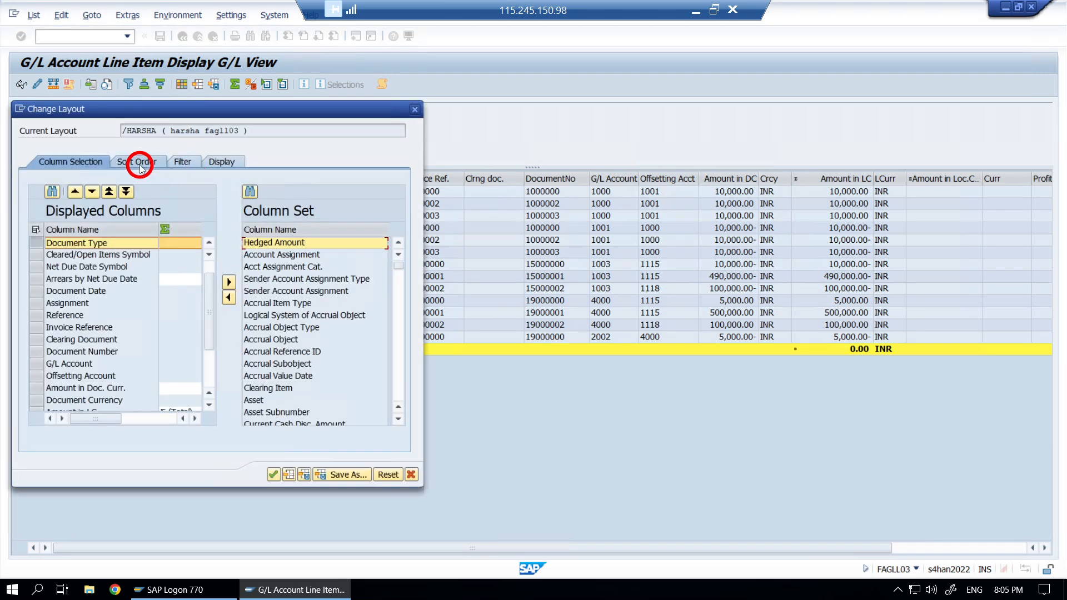
left_click(141, 167)
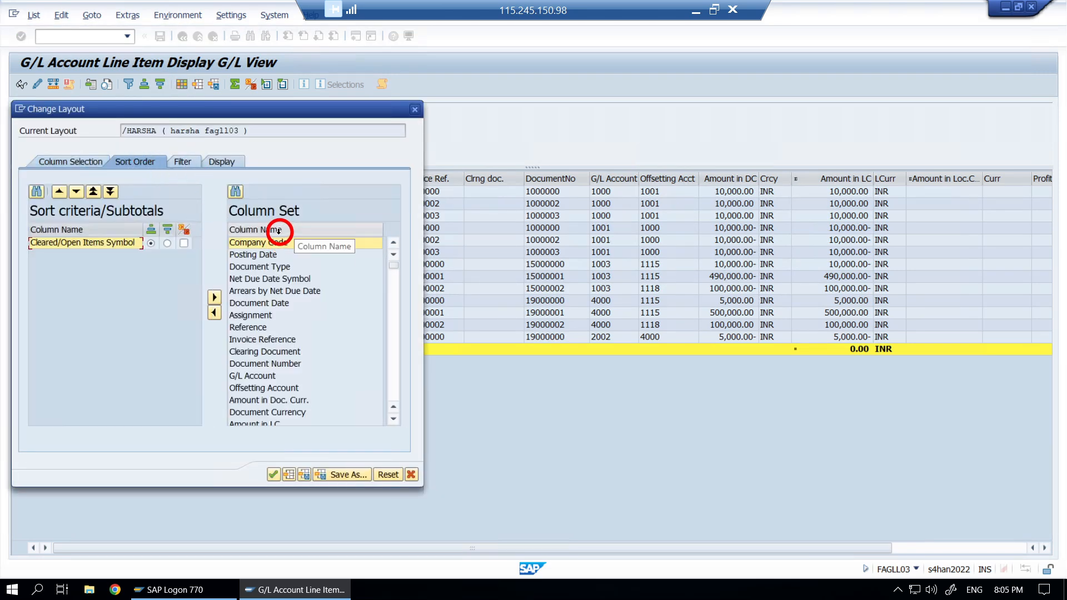
left_click_drag(268, 114, 615, 122)
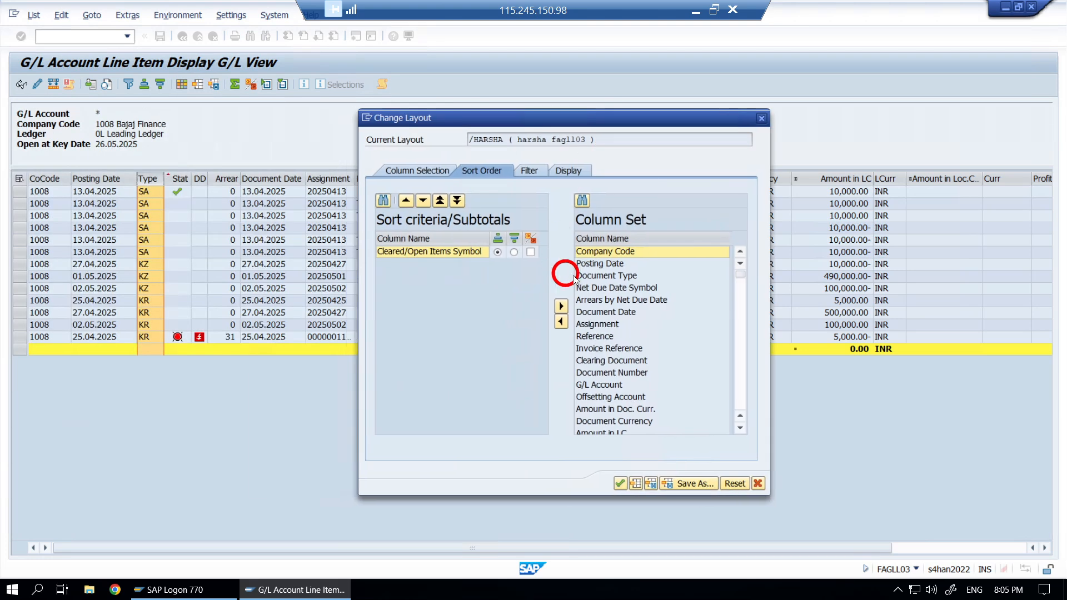
left_click(562, 304)
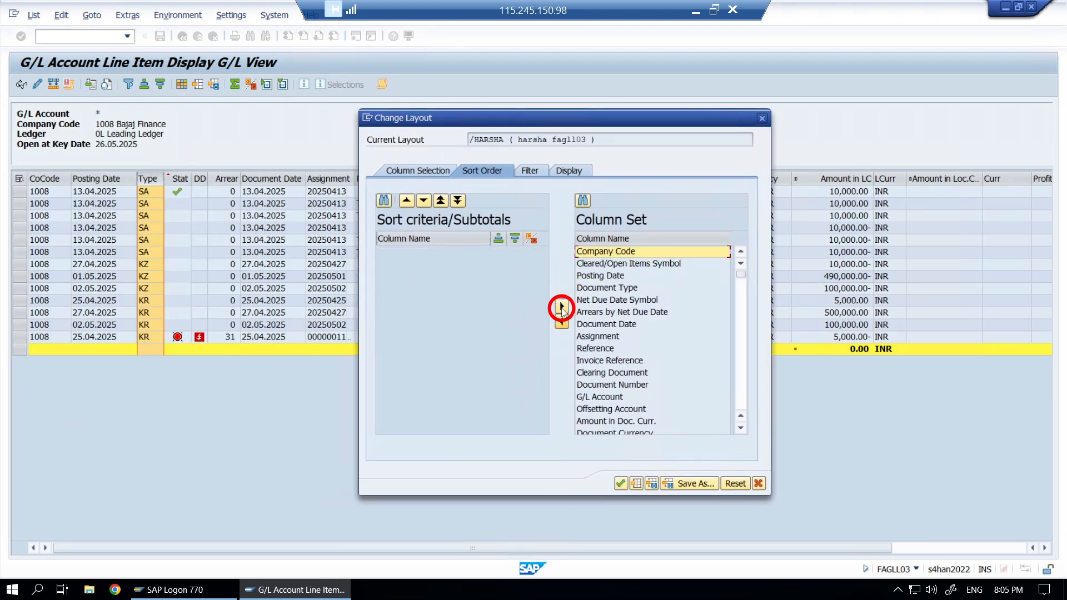
left_click(561, 321)
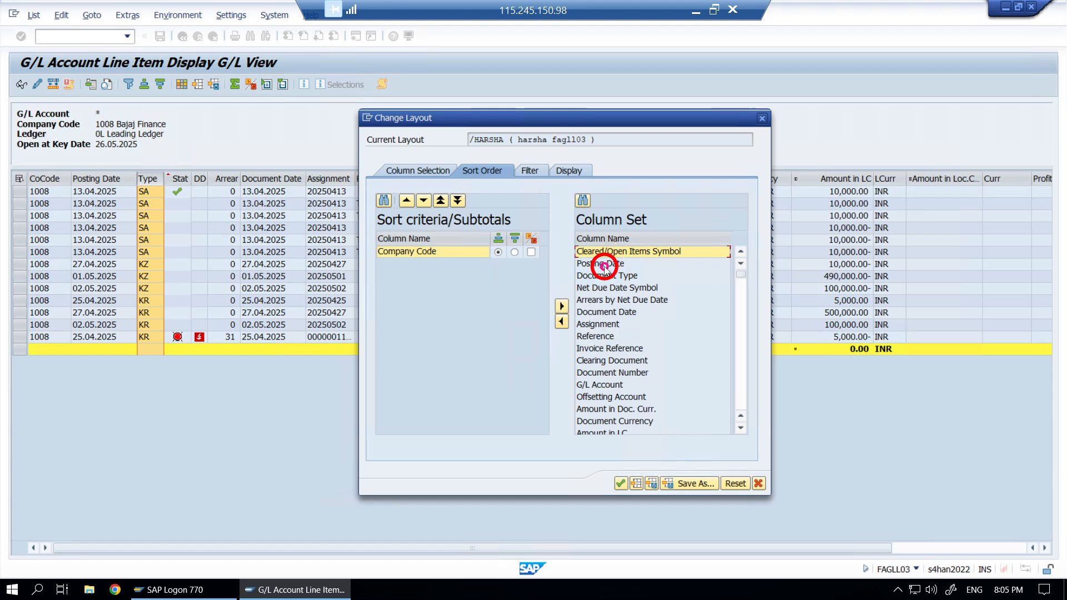
left_click(603, 265)
left_click(563, 323)
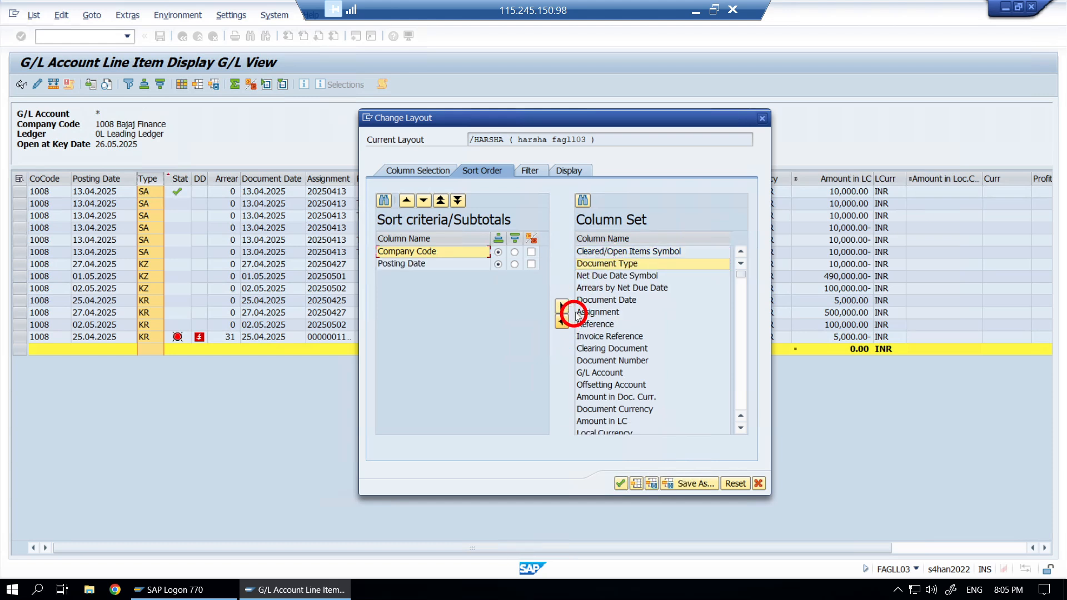
left_click(596, 264)
left_click(562, 322)
left_click(563, 324)
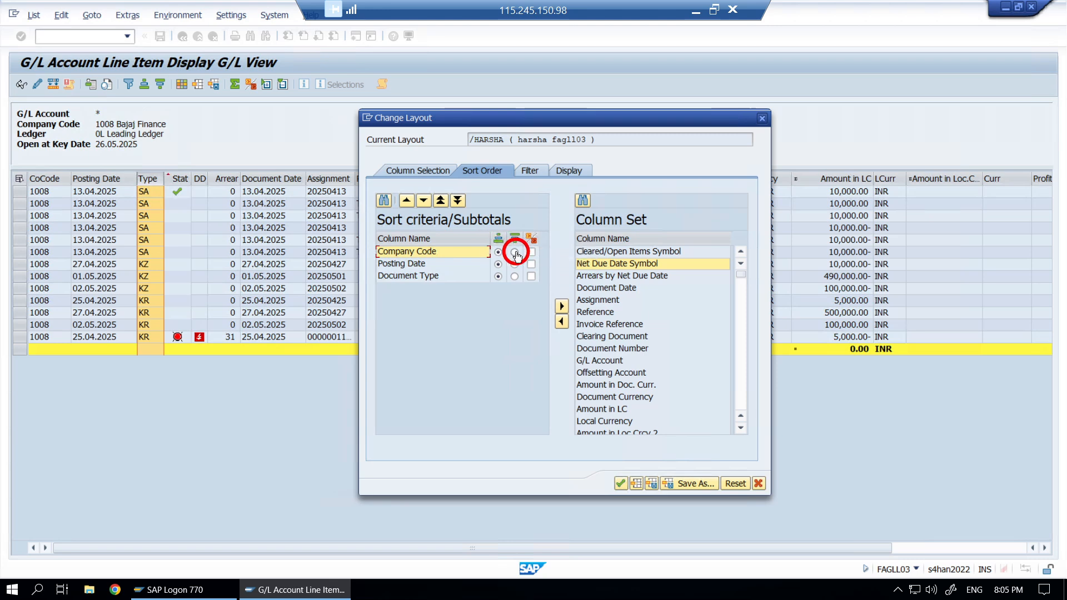
left_click(498, 277)
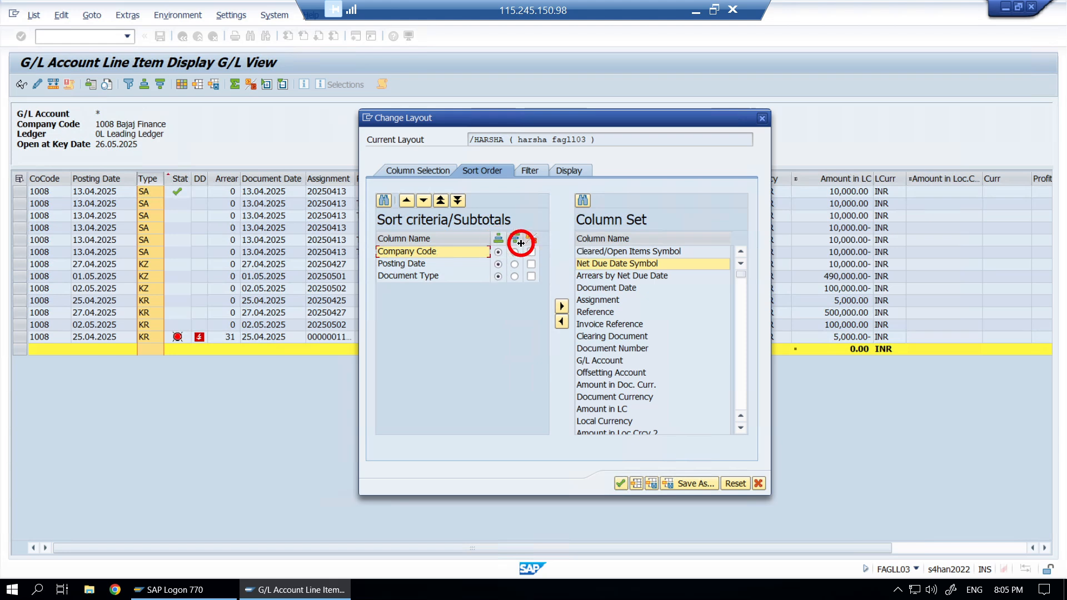
left_click(515, 278)
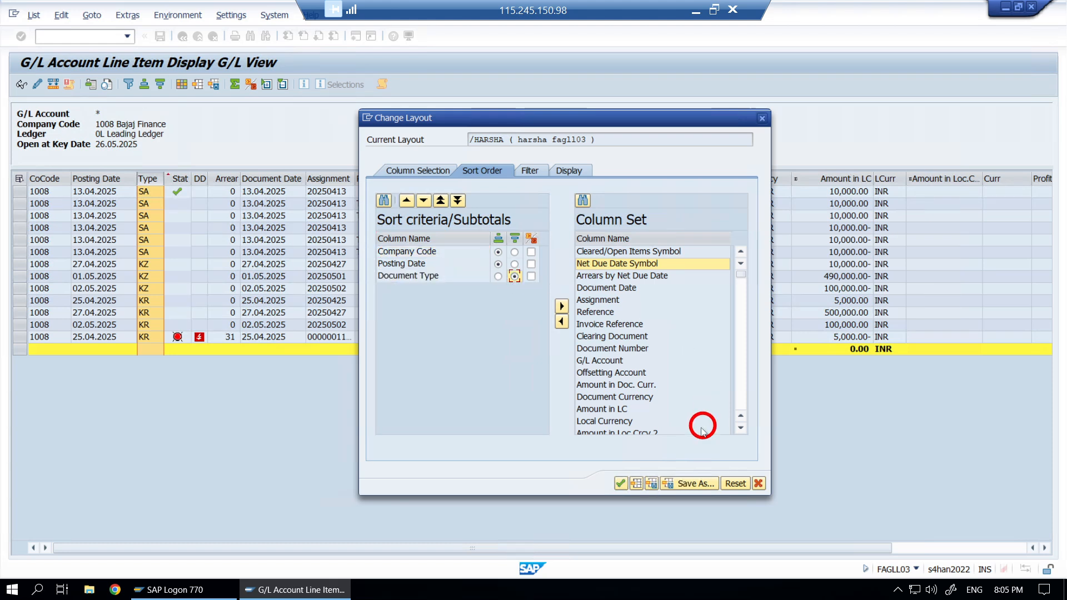
left_click(620, 485)
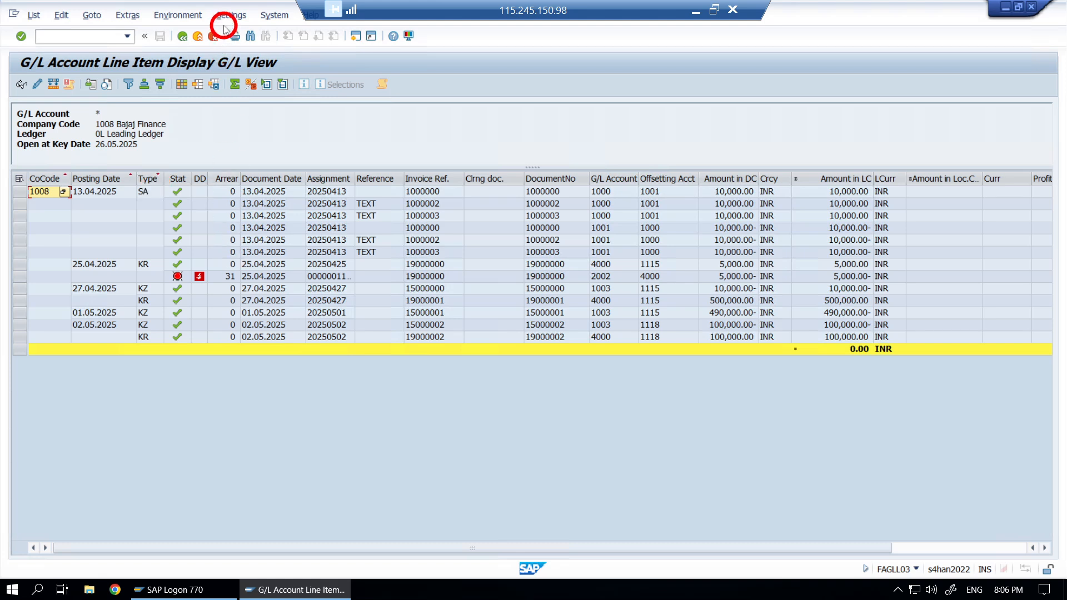
- Check clearing transactions for the open items, then go back to the selection screen (company code 1008, key date 26.05.2025)
left_click(185, 15)
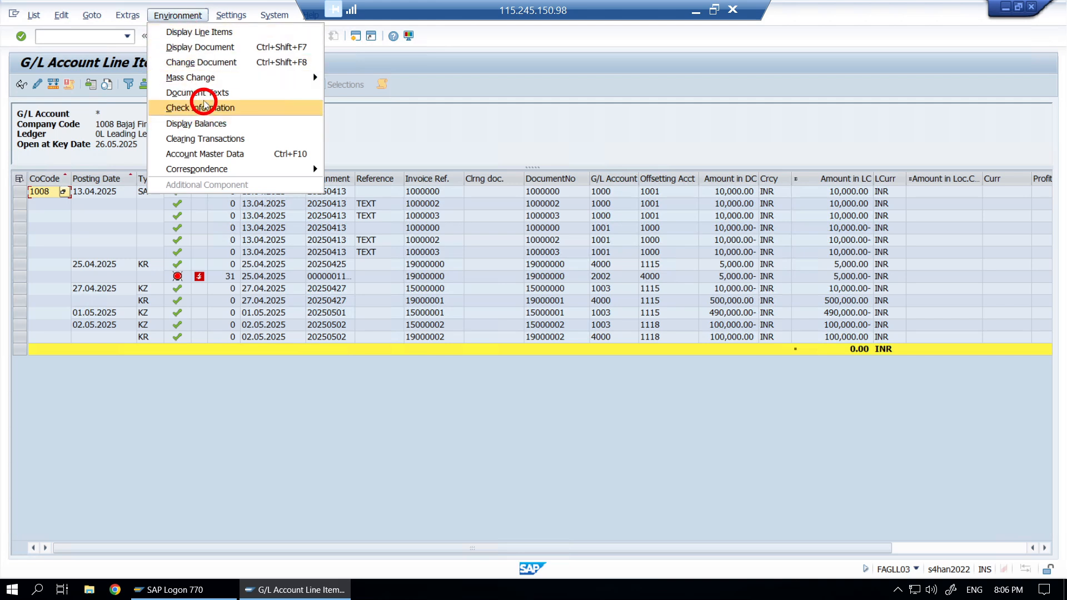
left_click(213, 140)
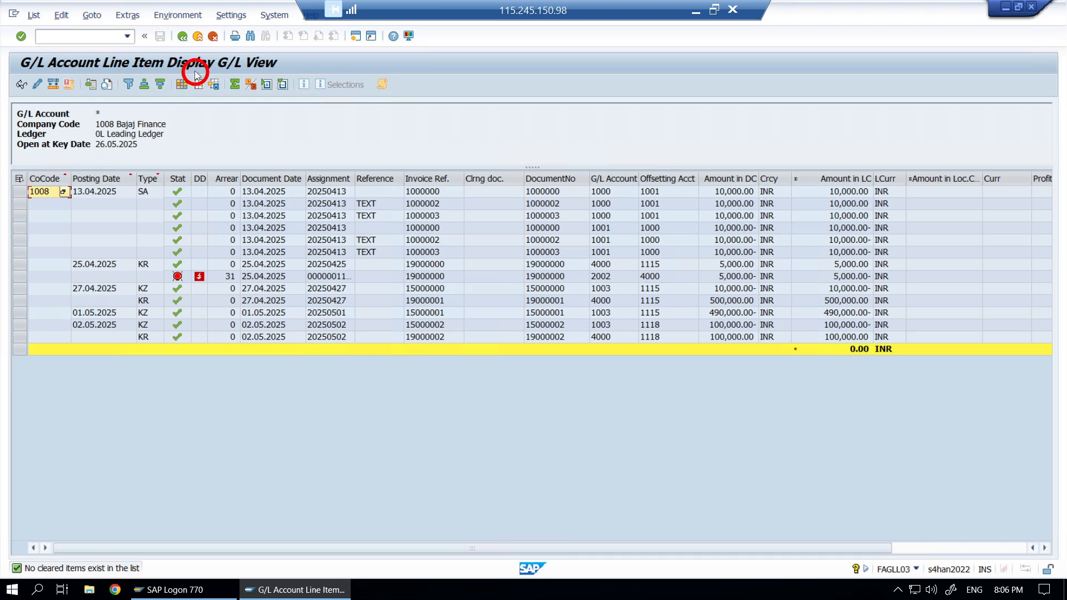
left_click(186, 40)
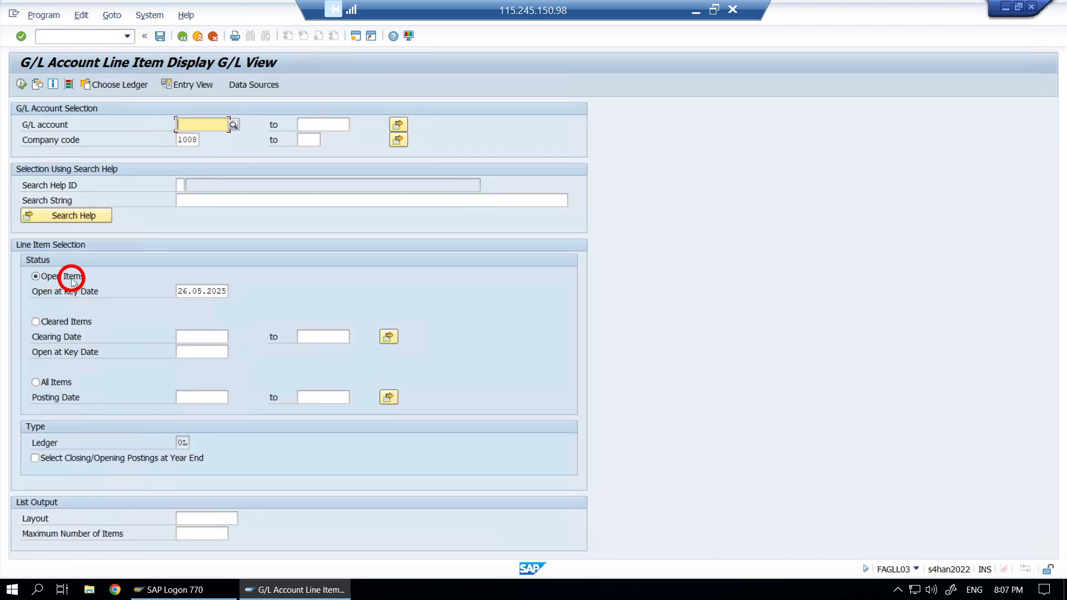
- Rerun the report for All Items, review their clearing transactions, and return to the 22-item list
left_click(37, 382)
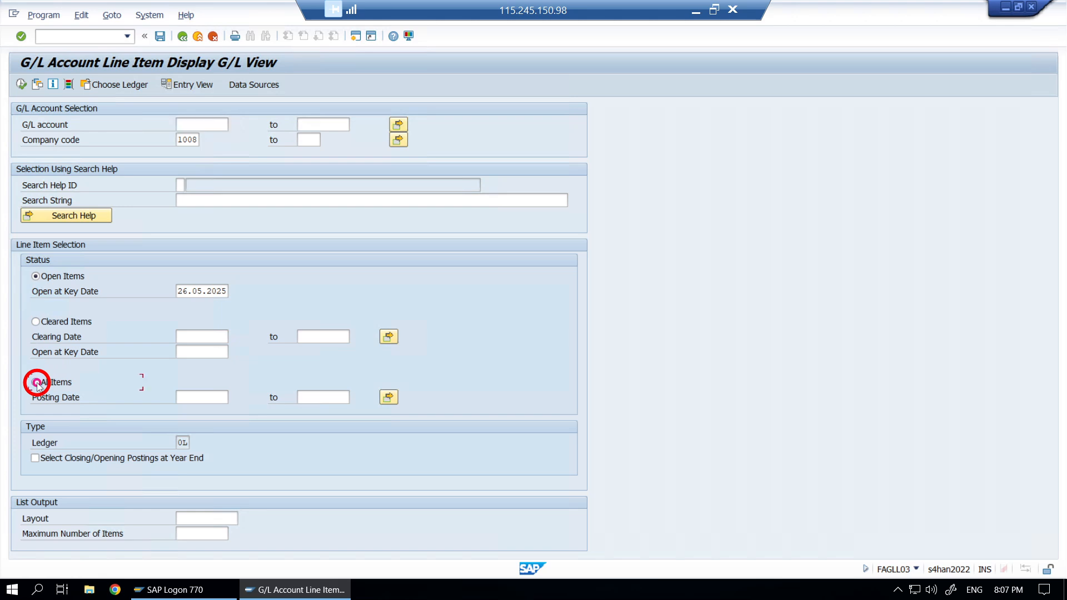
left_click(22, 83)
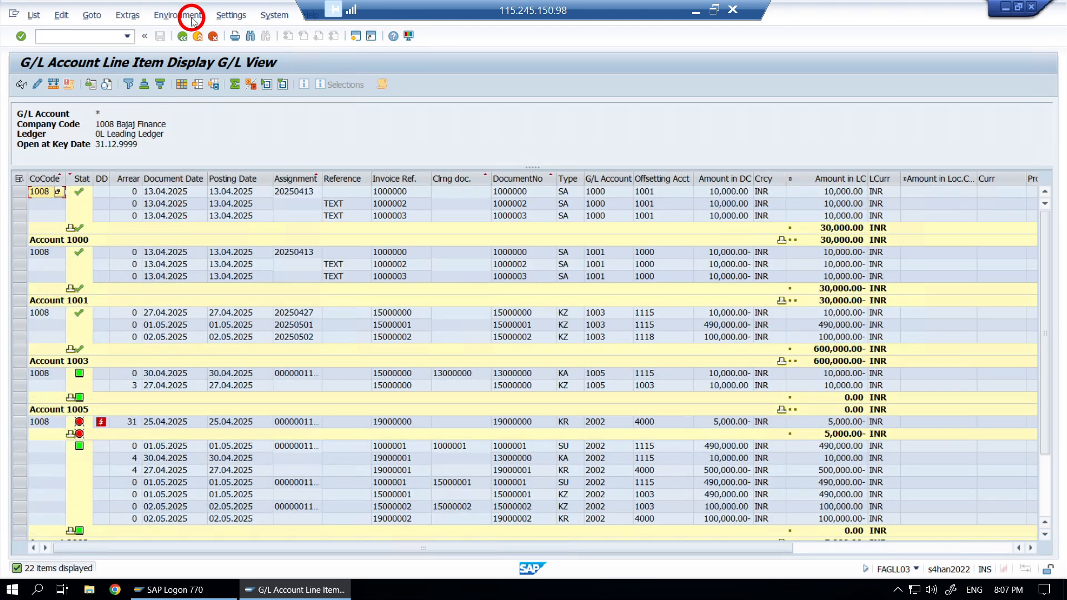
left_click(192, 17)
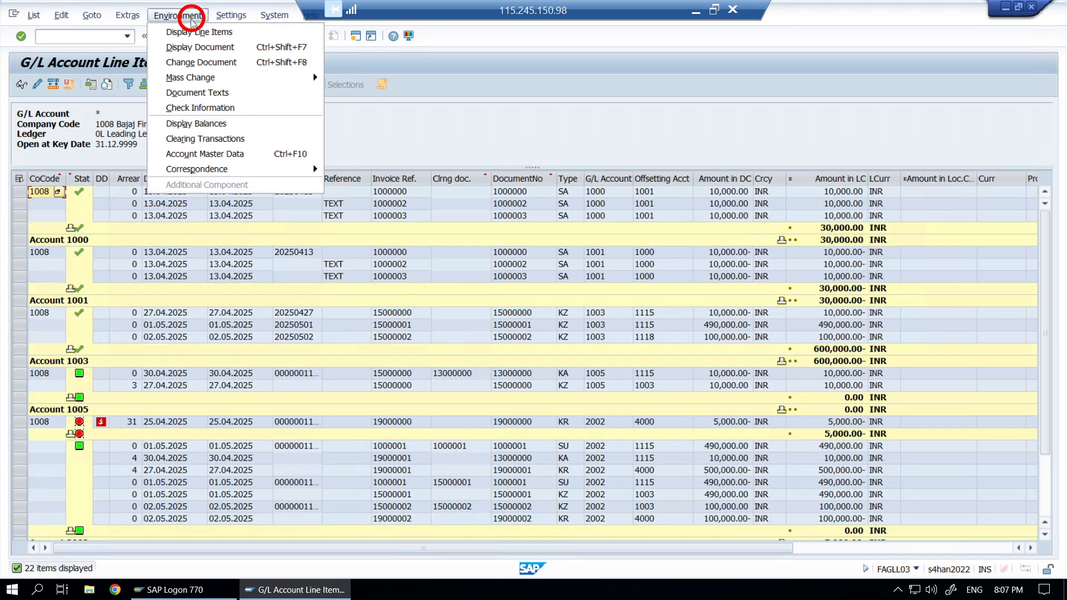
left_click(208, 139)
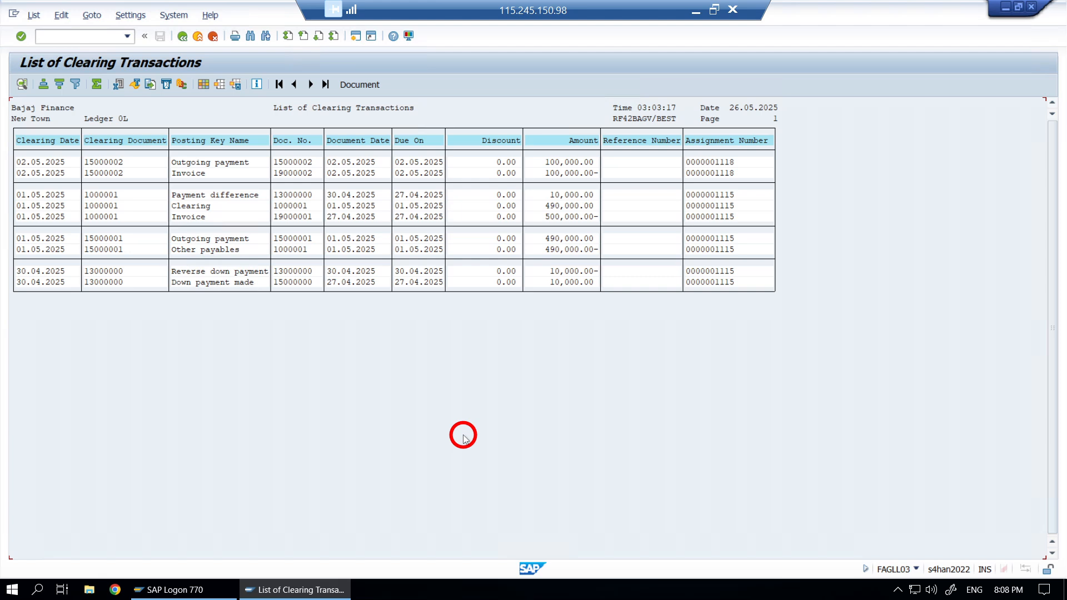
key("F3")
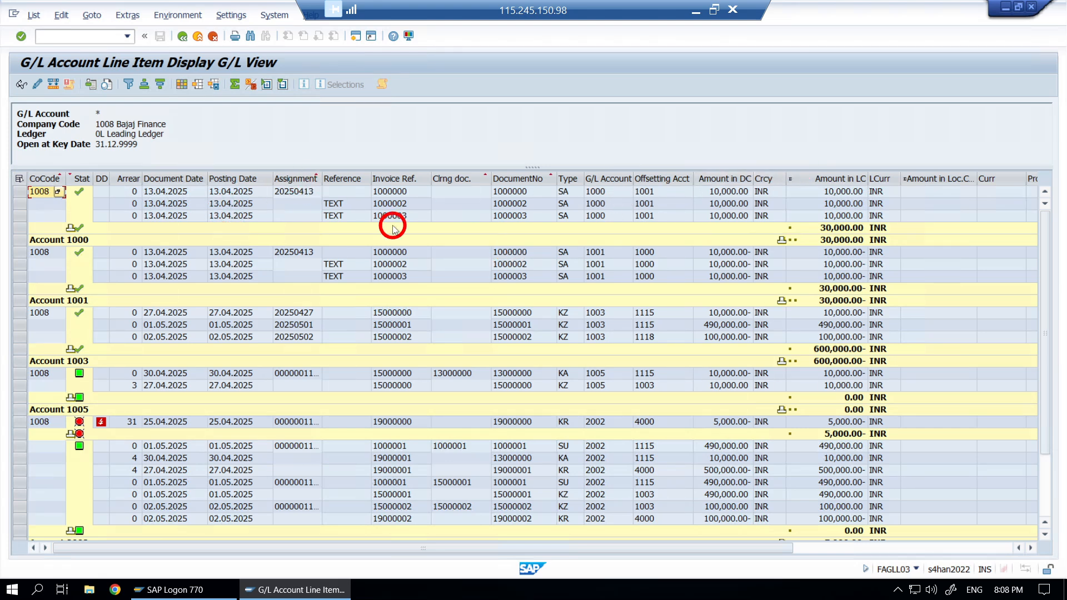
- Drop the company code subtotals, total Amount in LC, and subtotal the list by Posting Date
left_click(51, 178)
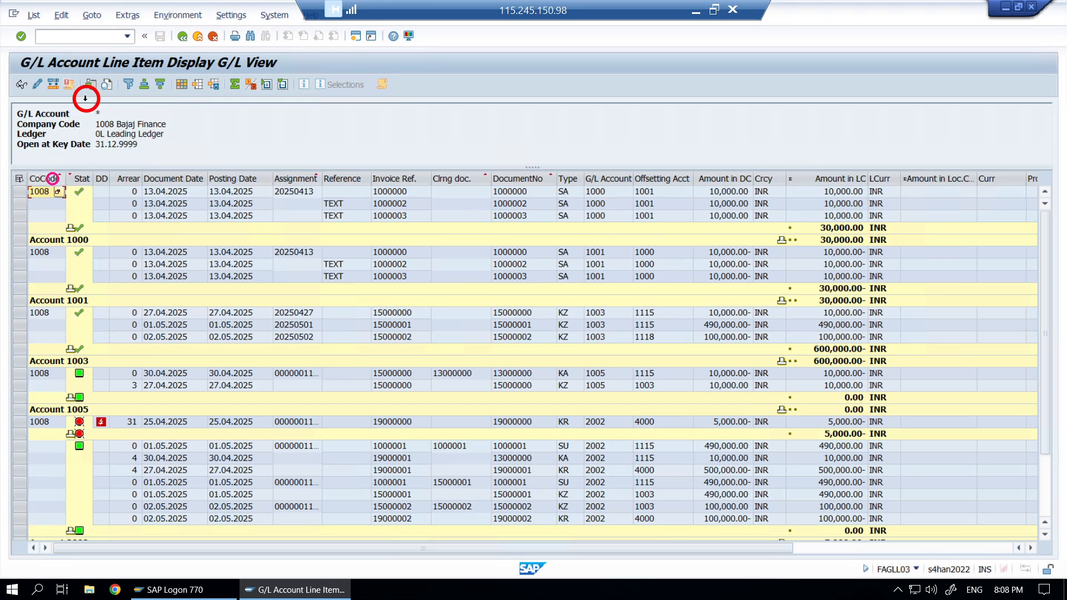
left_click(144, 86)
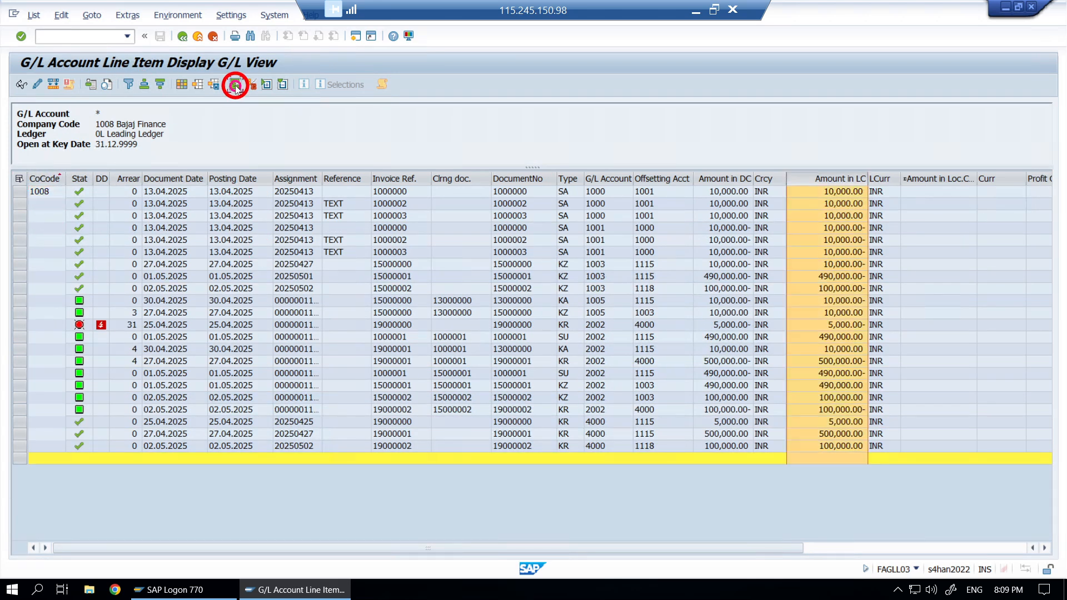
left_click(235, 86)
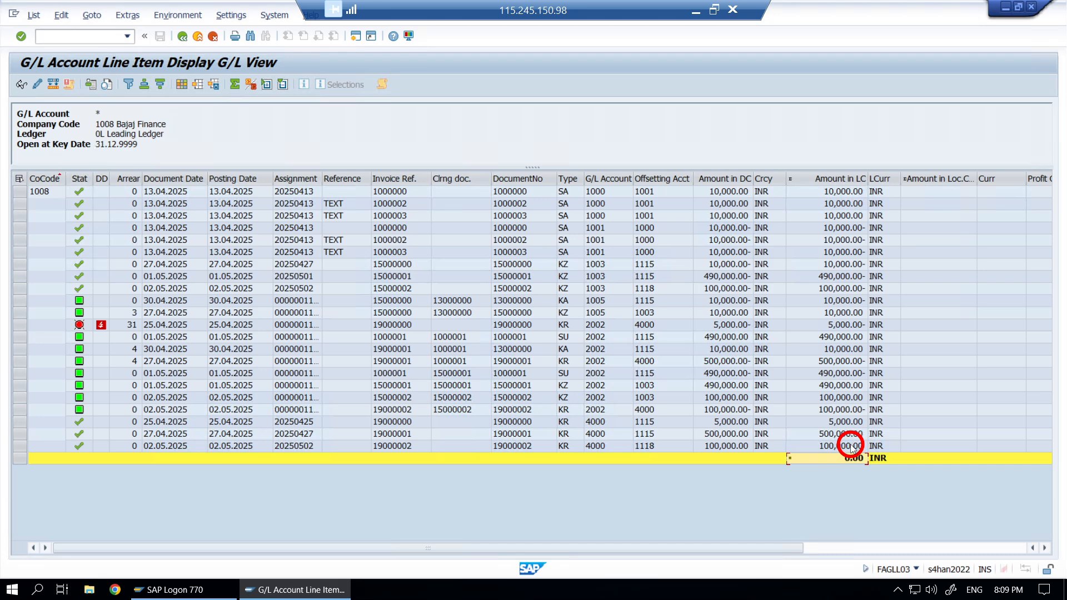
left_click(516, 176)
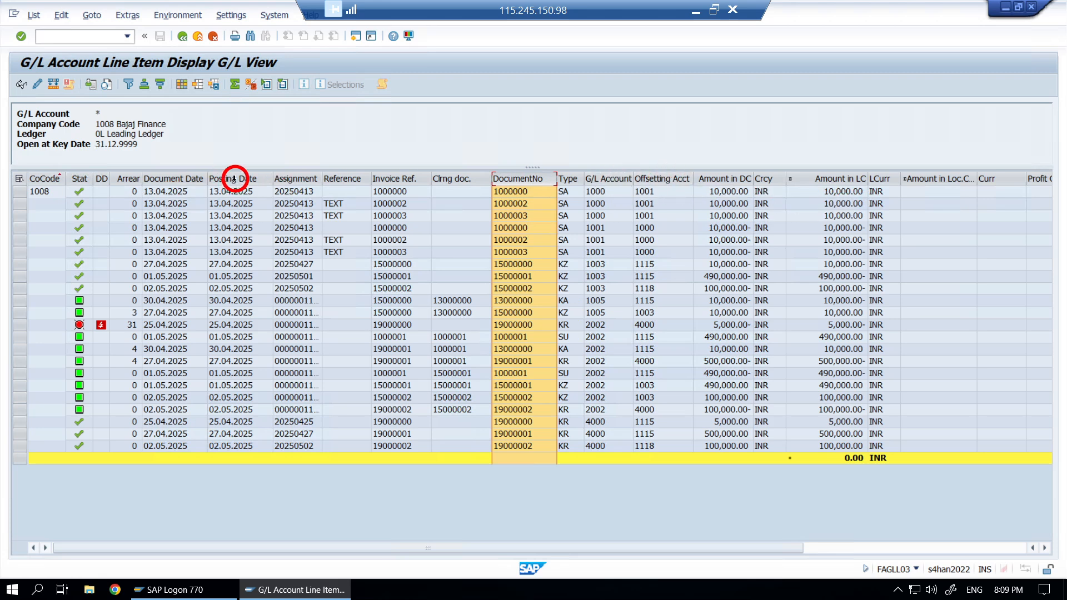
left_click(234, 179)
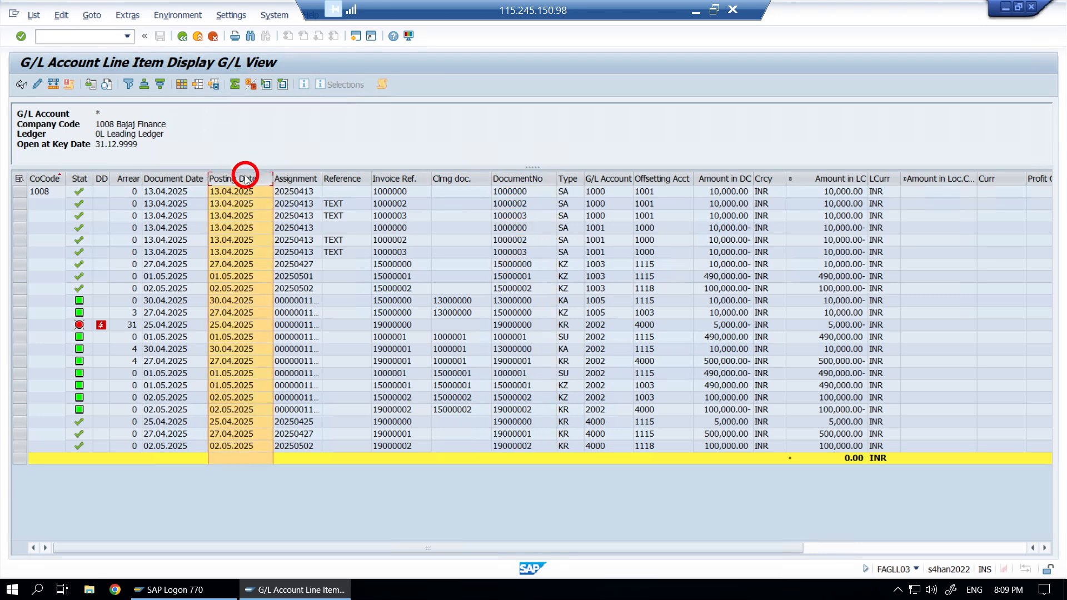
left_click(251, 86)
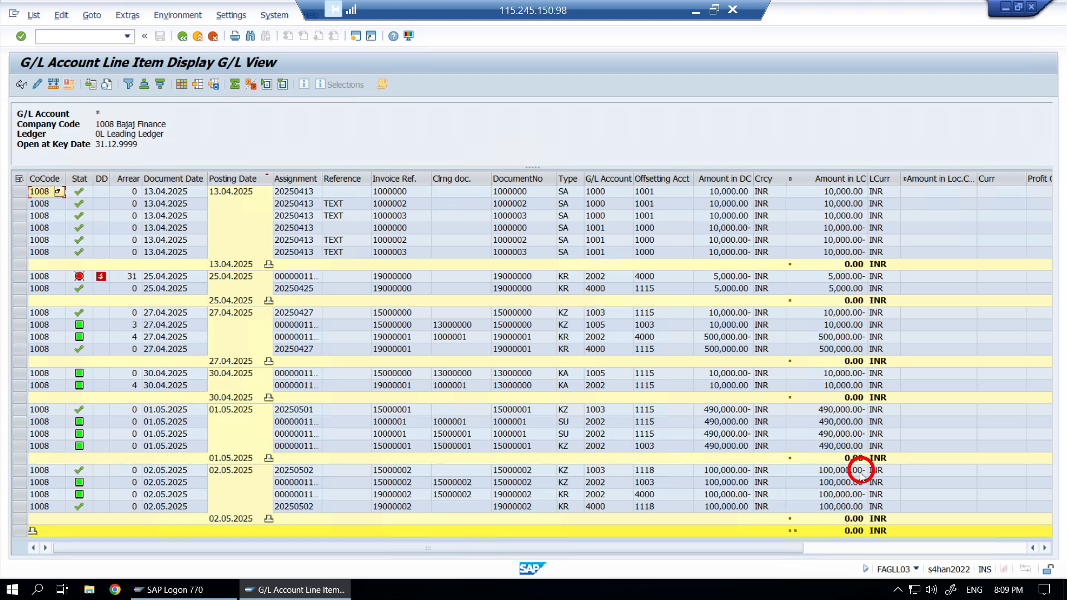
- Rerun the report for open items only
left_click(184, 38)
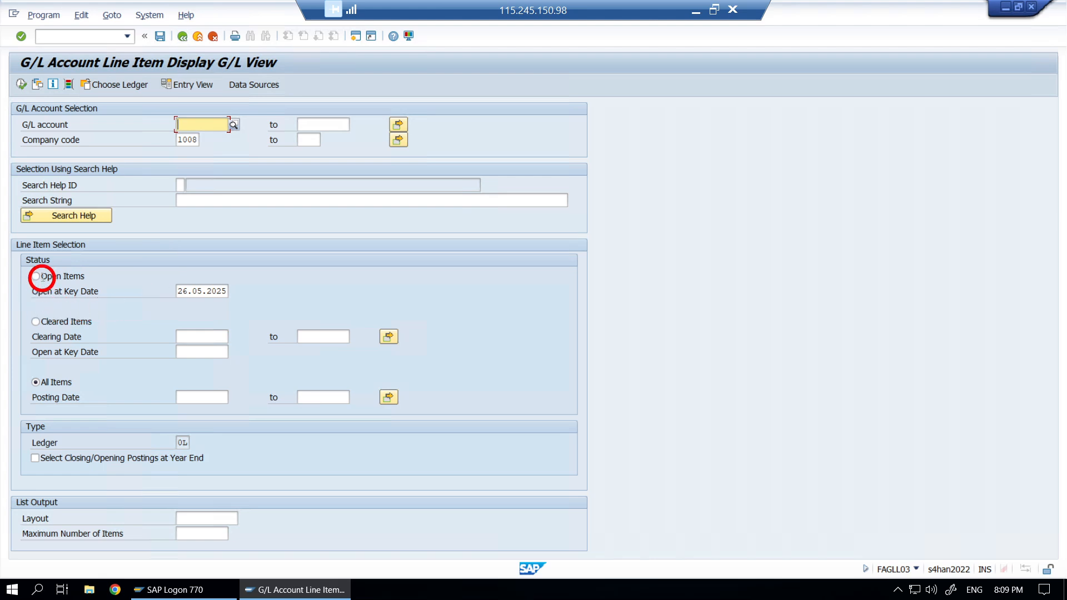
left_click(36, 276)
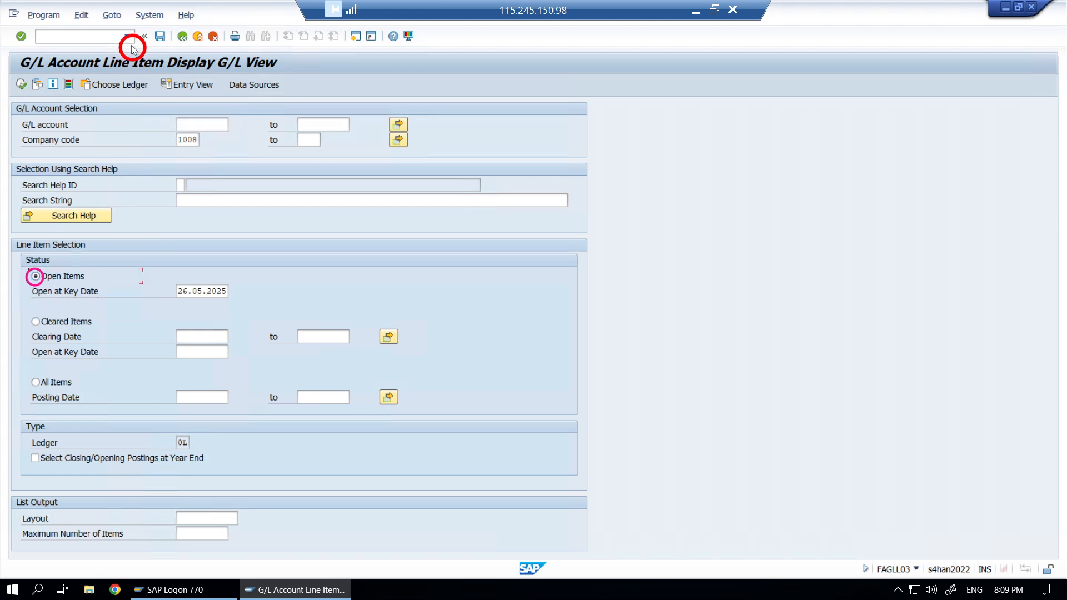
left_click(19, 86)
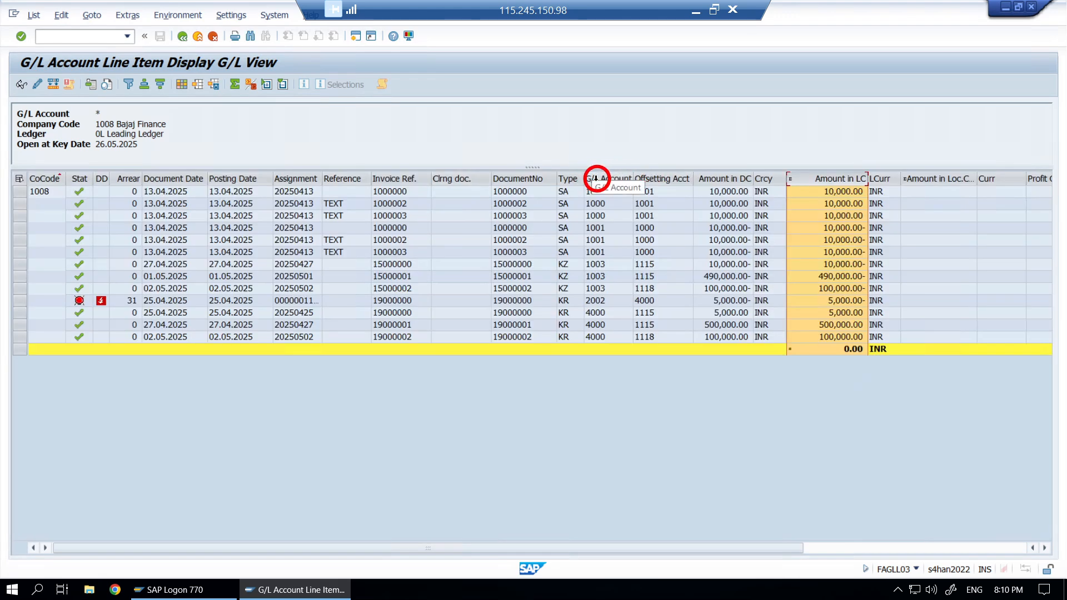
- Subtotal the 13 open items by G/L Account, then collapse and re-expand account 1000
left_click(596, 178)
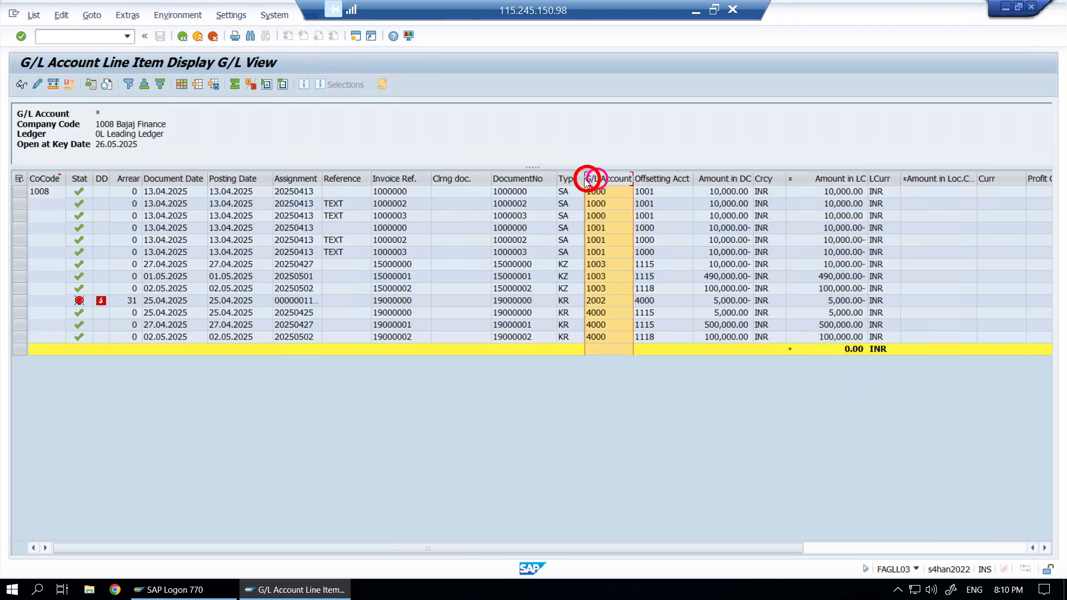
left_click(255, 89)
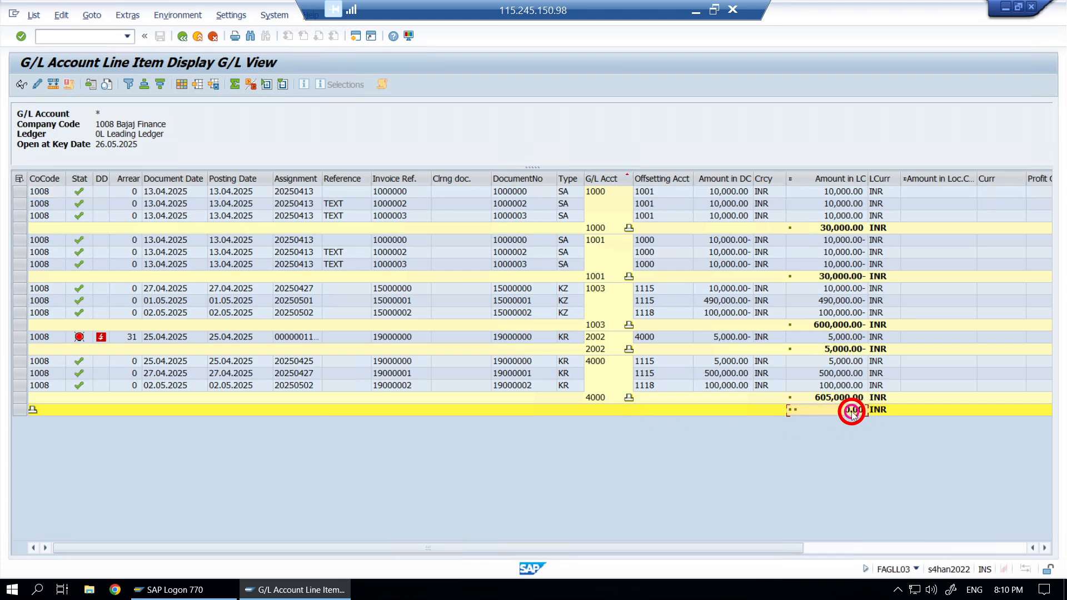
left_click(822, 398)
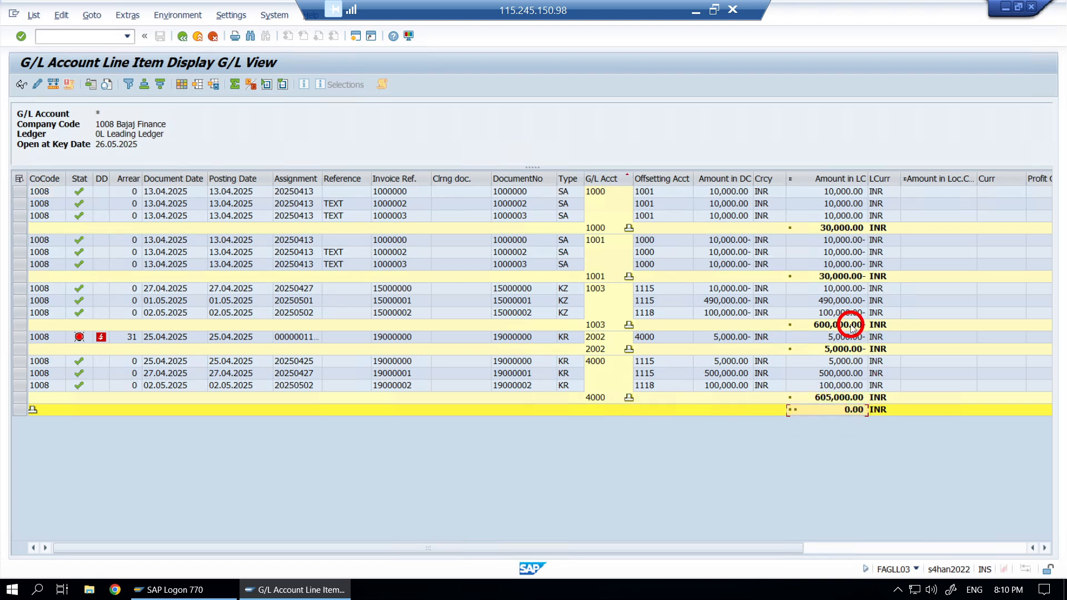
left_click(629, 230)
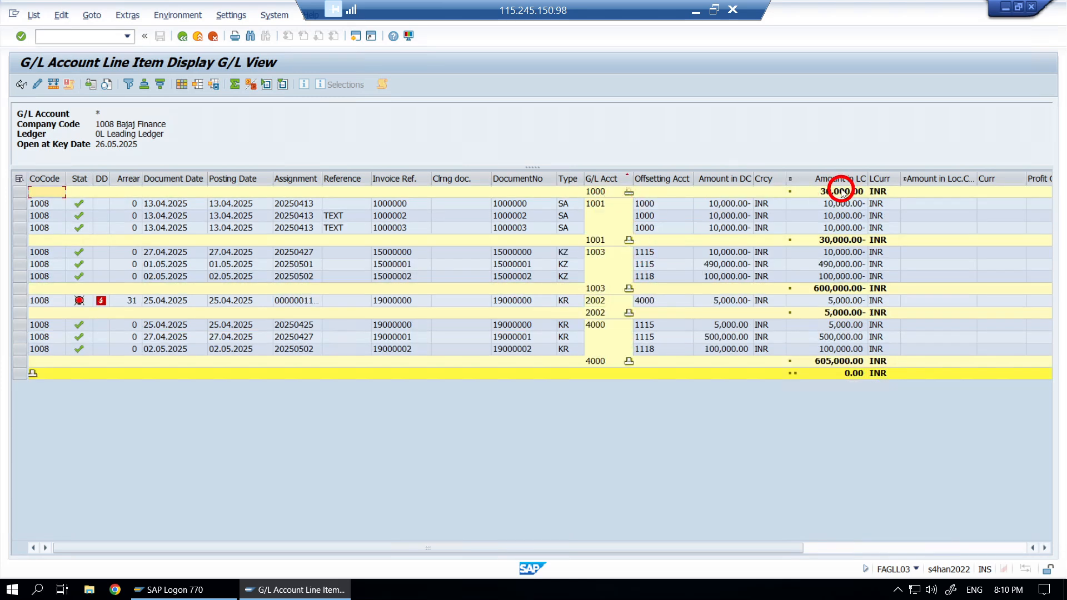
left_click(630, 194)
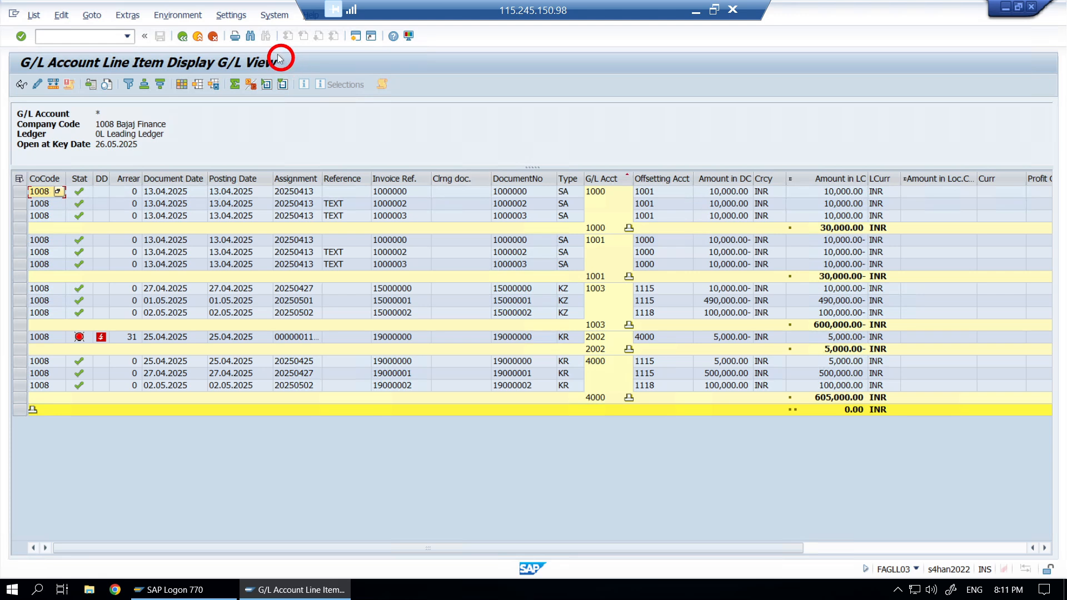
- Set the breakdown to level 1 so only G/L account subtotal rows show, then expand account 1000
left_click(232, 16)
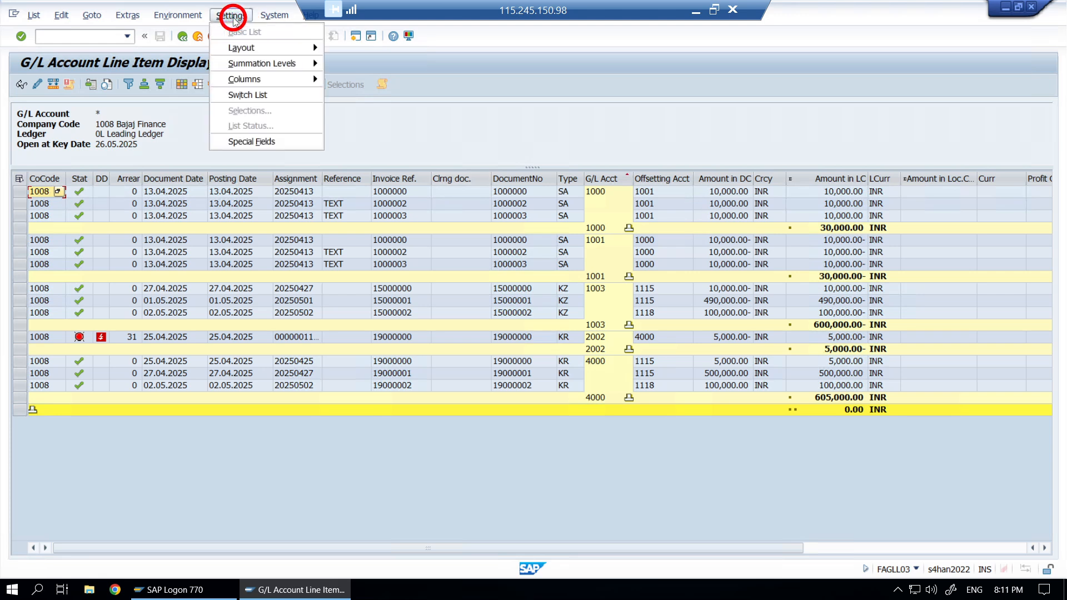
left_click(265, 64)
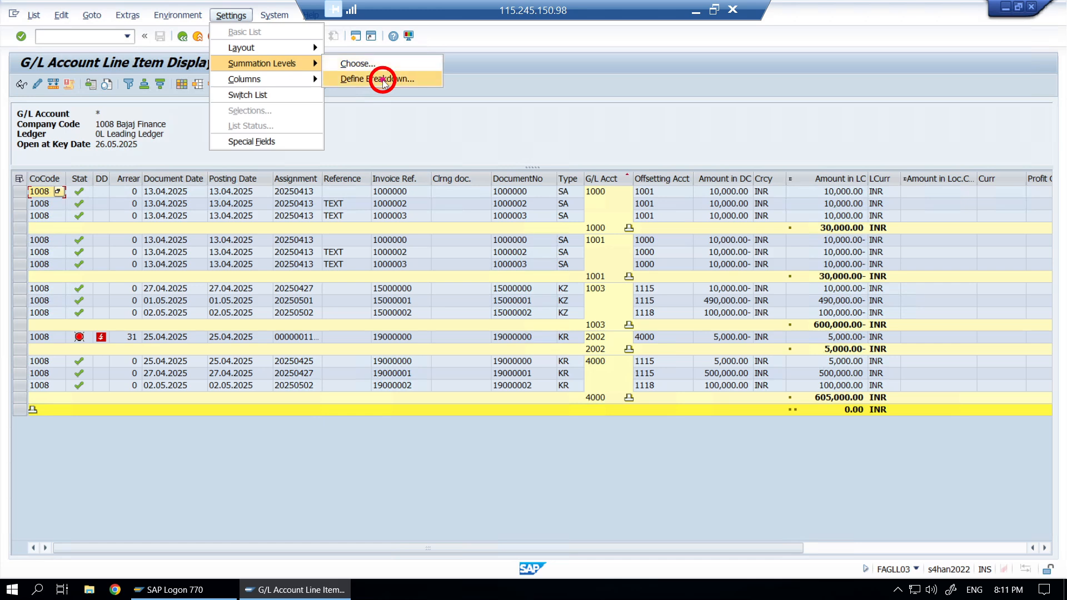
left_click(383, 79)
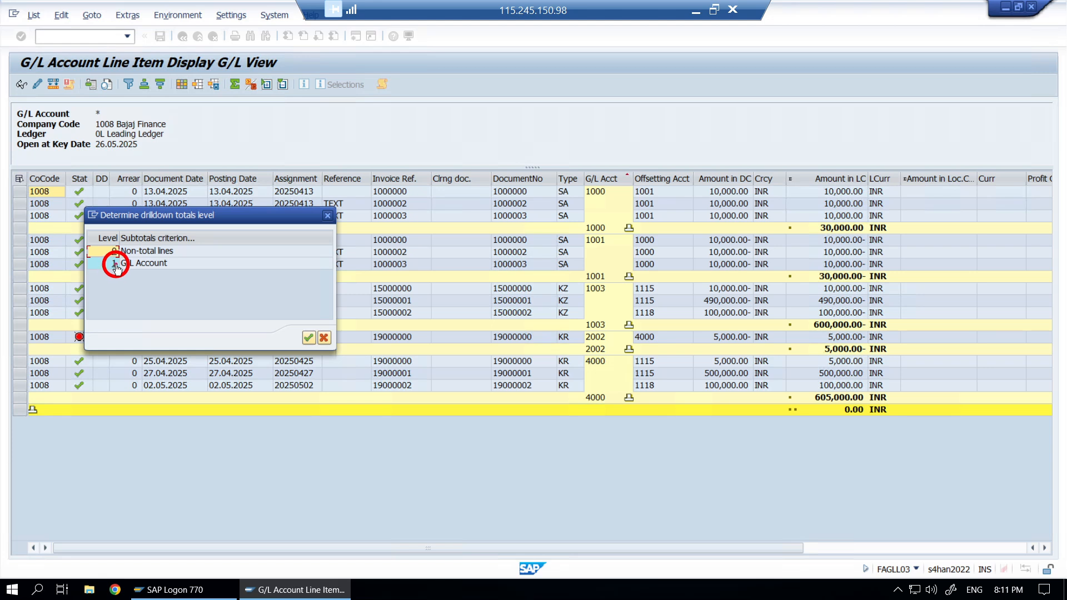
left_click(116, 266)
left_click(309, 337)
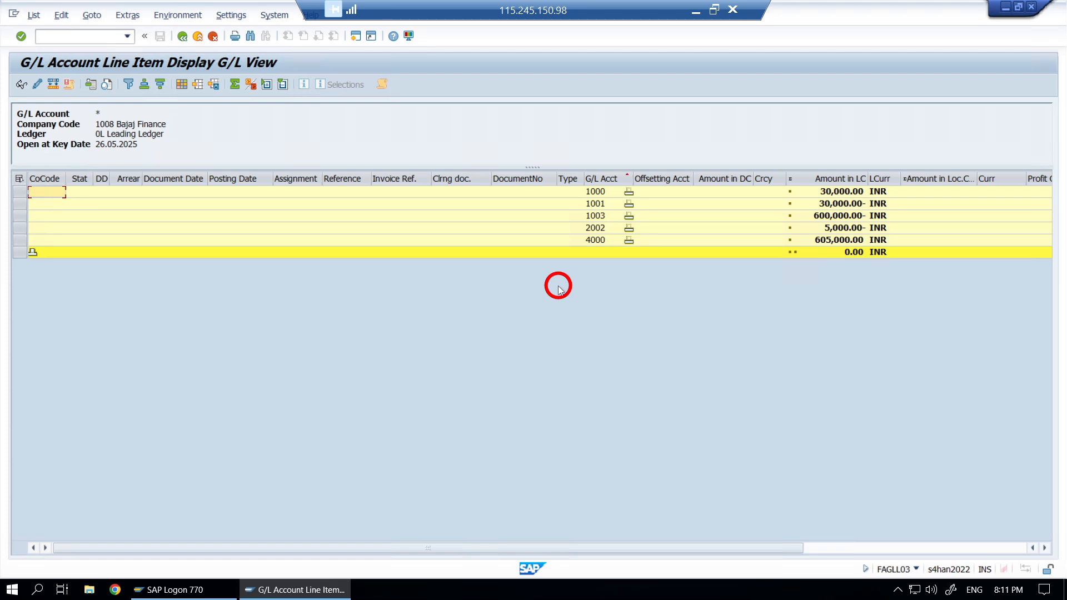
left_click(629, 193)
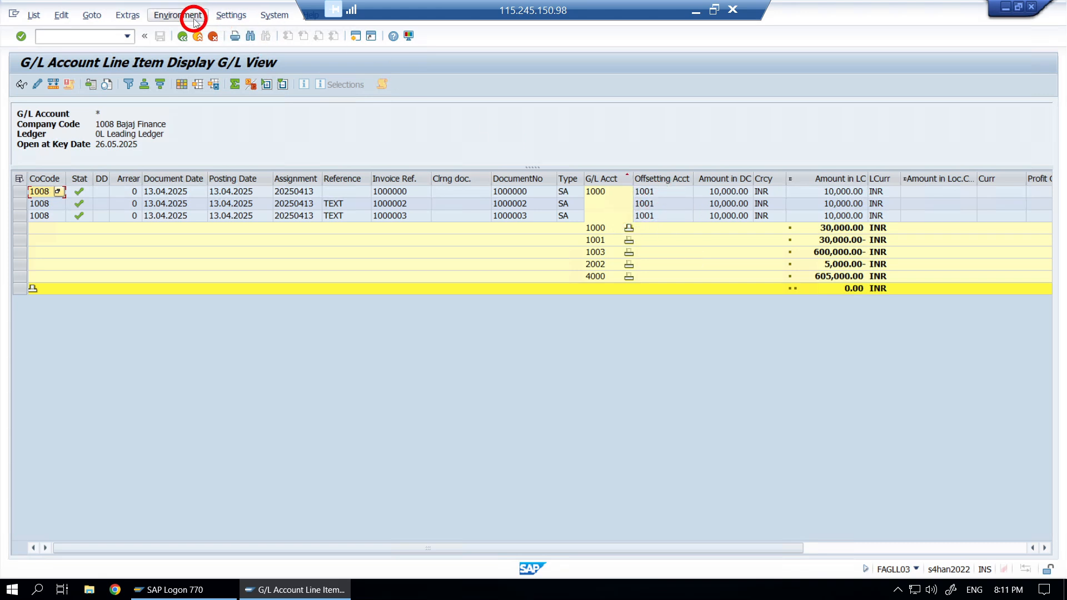
- Restore all non-total line items and open the Change Layout settings with Ctrl+F8
left_click(229, 16)
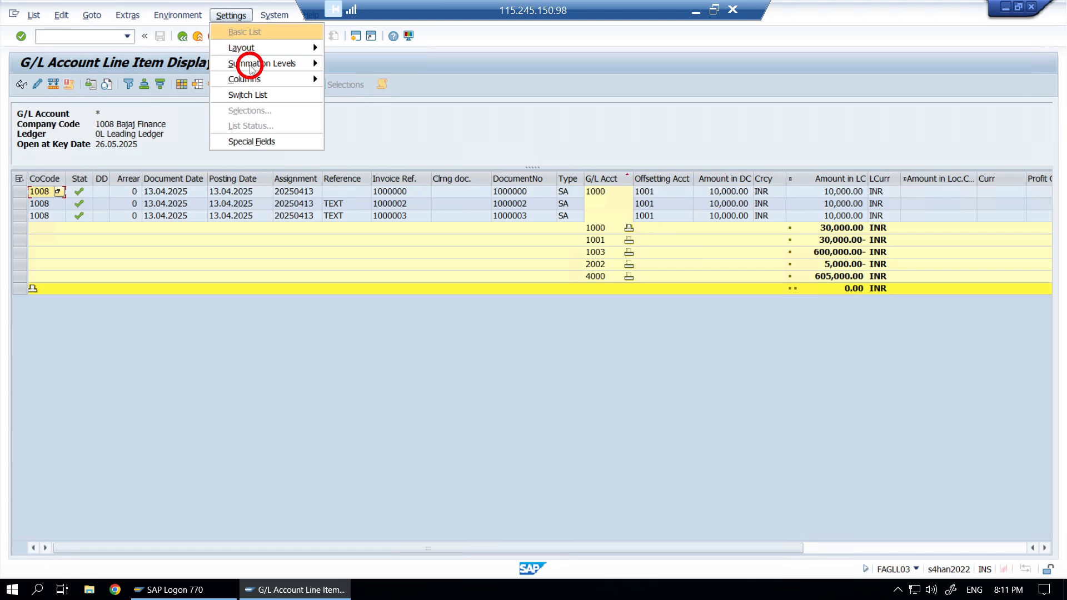
mouse_move(253, 66)
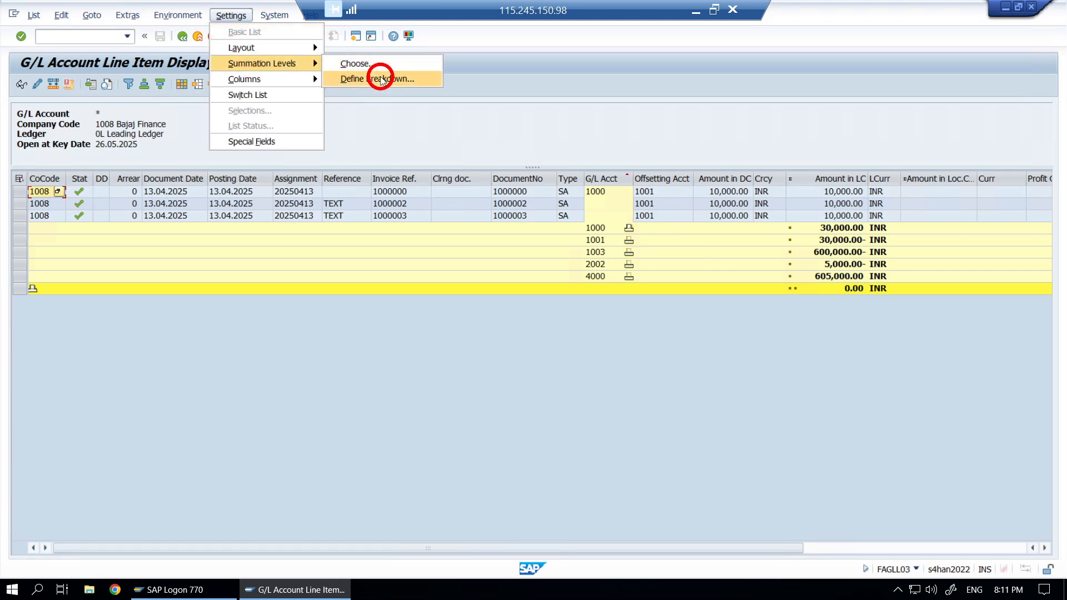
left_click(381, 79)
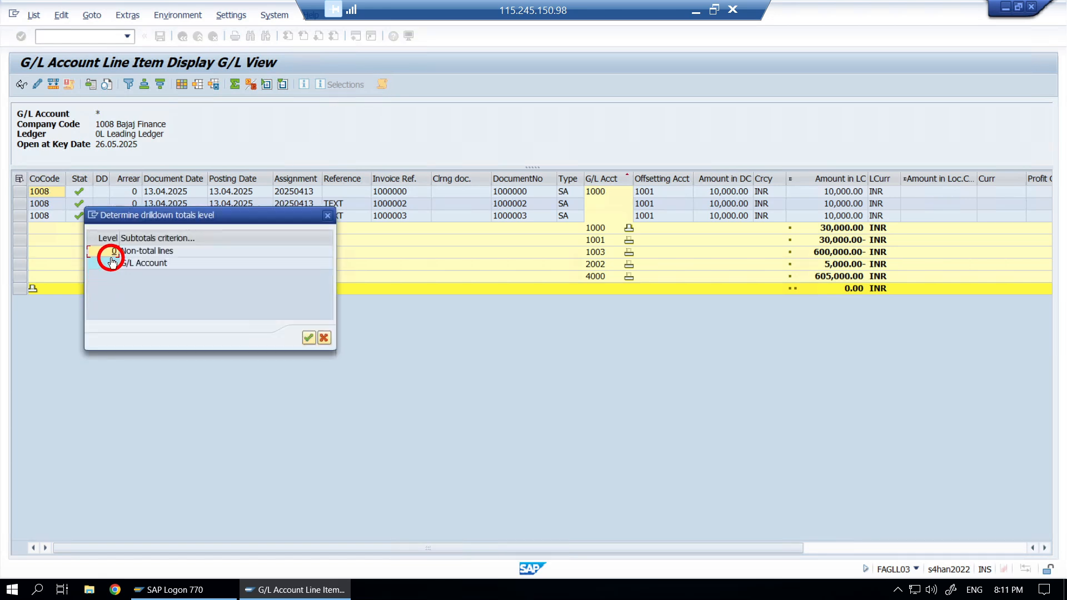
double_click(116, 254)
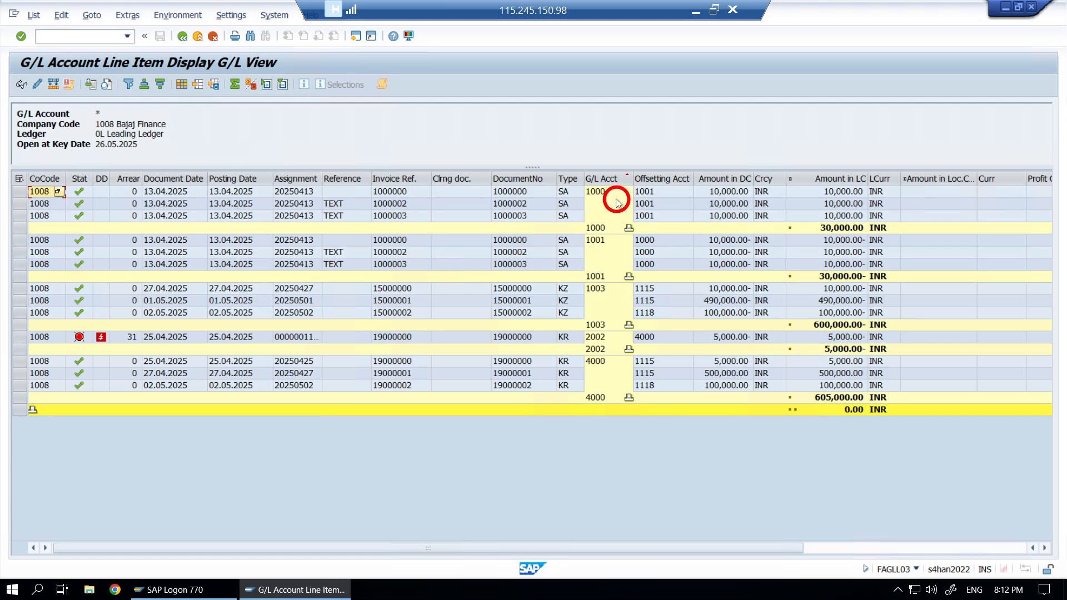
key("ctrl+F8")
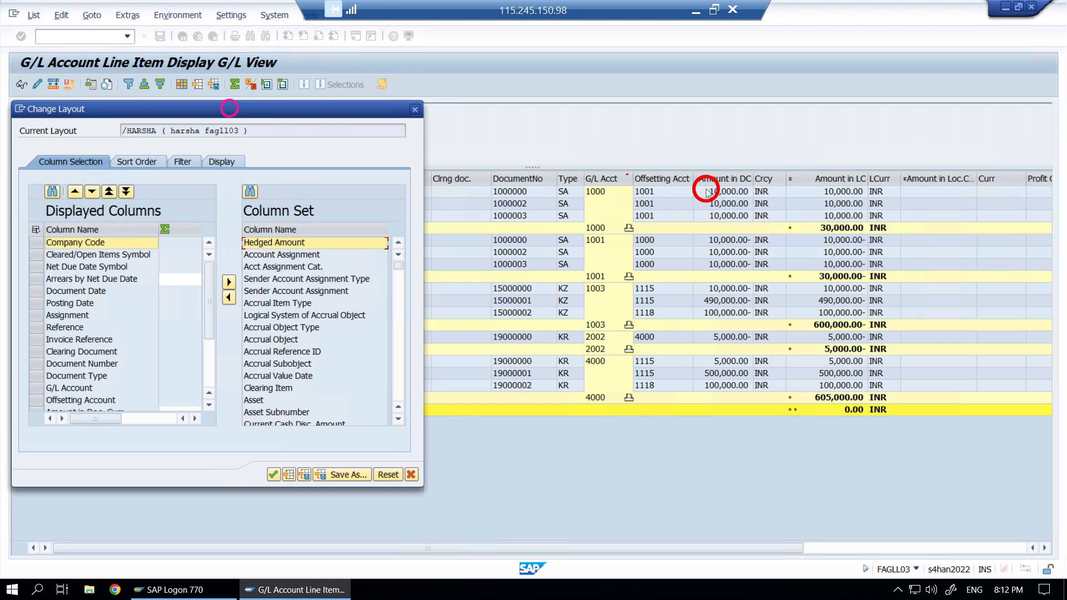
- Sort by G/L Account then Posting Date, with a subtotal for each posting date
left_click_drag(230, 108, 706, 189)
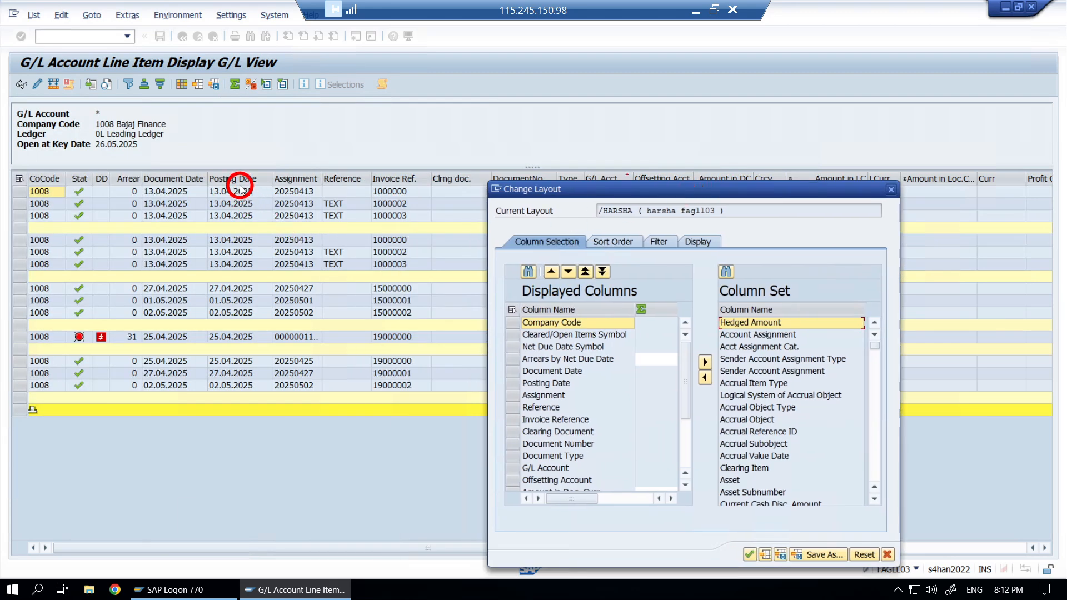
left_click(617, 245)
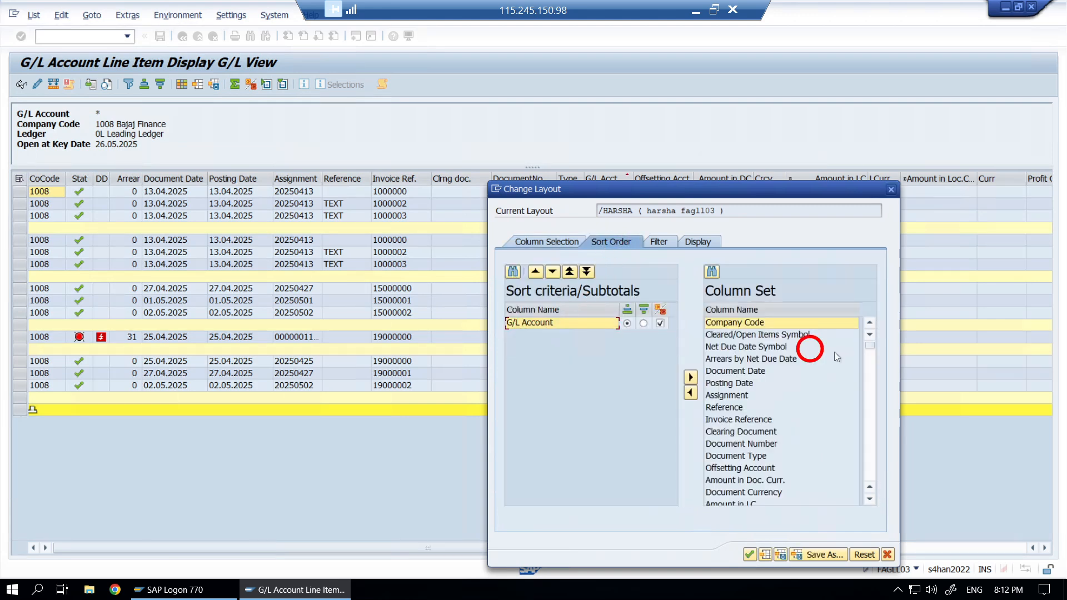
left_click(728, 384)
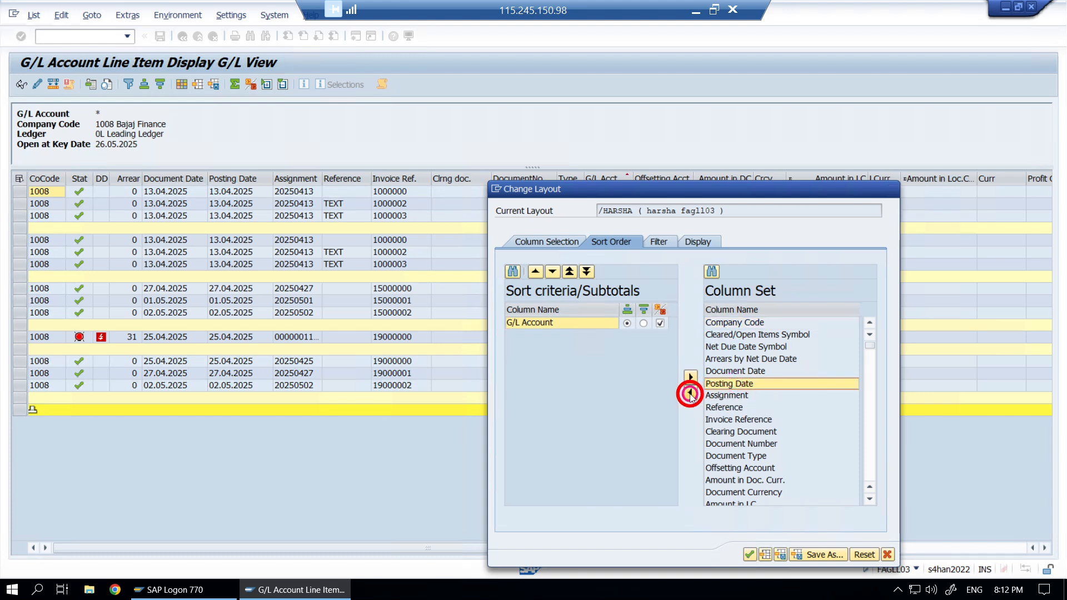
left_click(690, 394)
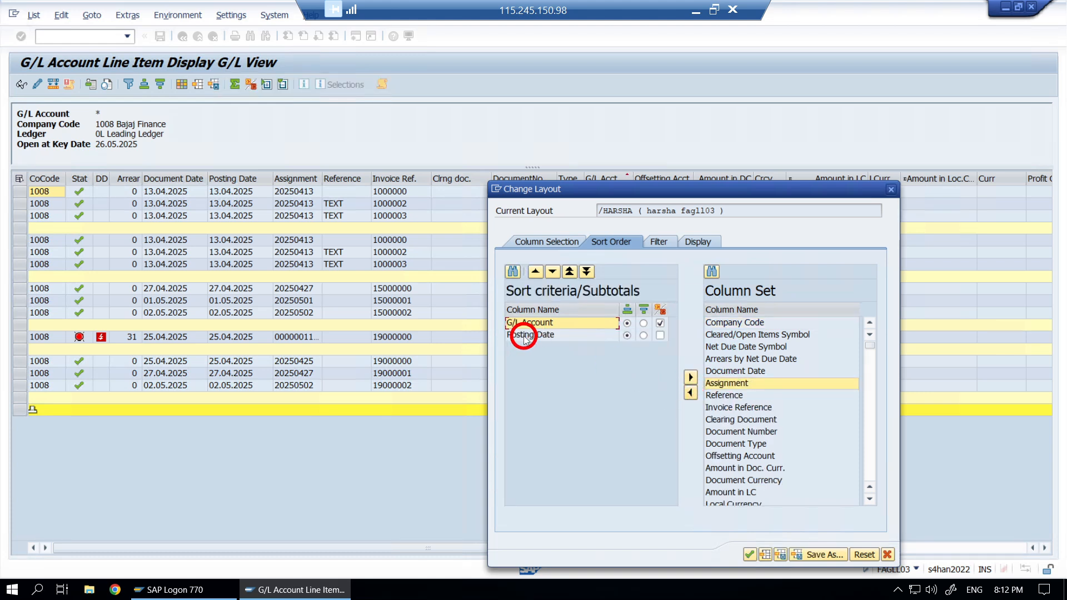
left_click(523, 335)
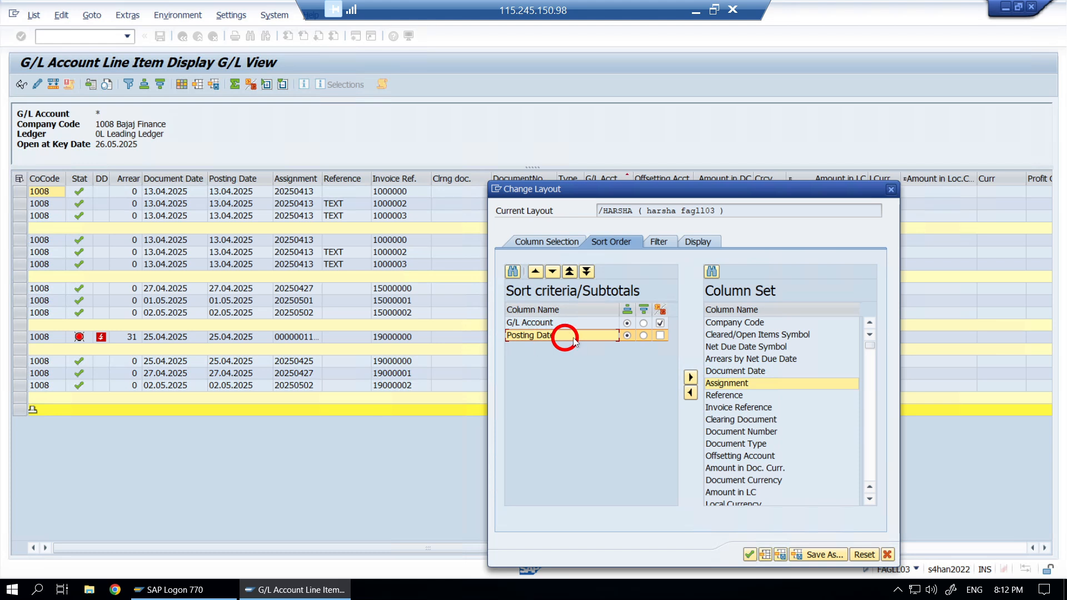
left_click(660, 336)
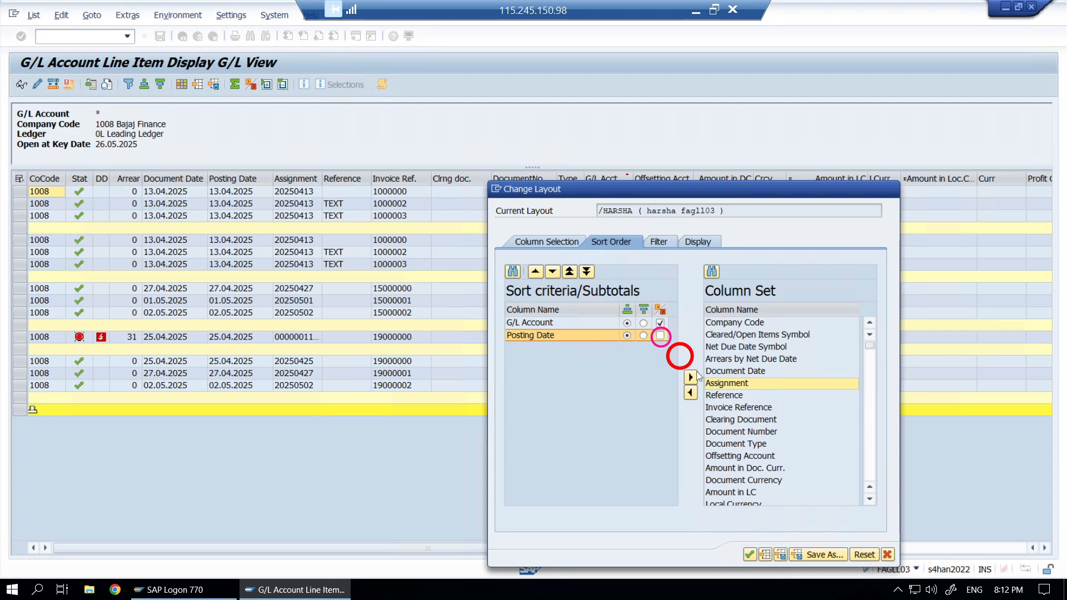
left_click(751, 555)
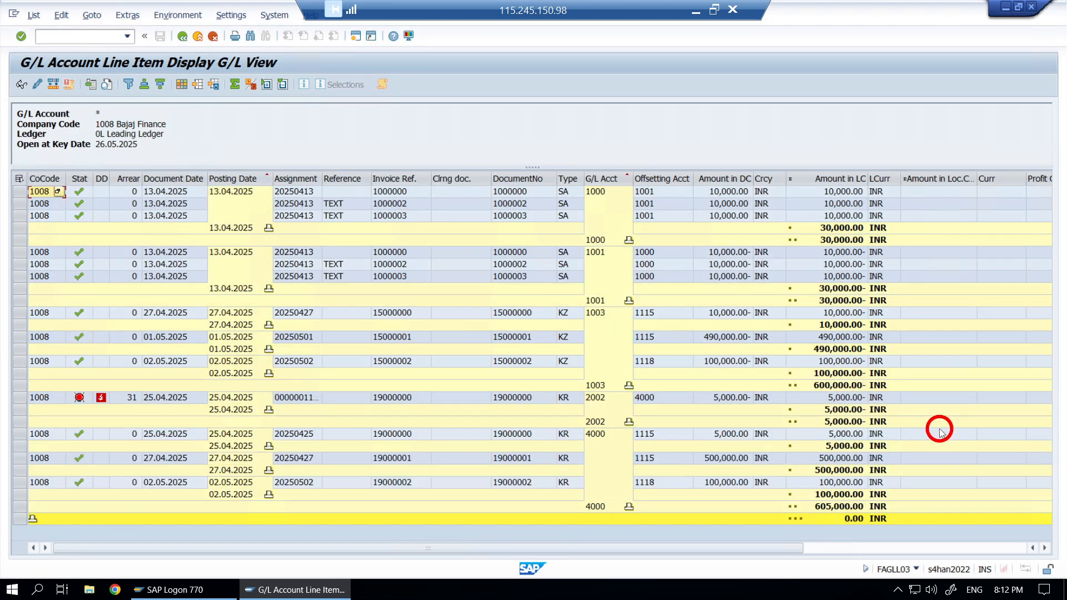
- Set the breakdown to level 1 Posting Date so only posting-date and account subtotals show
left_click(231, 15)
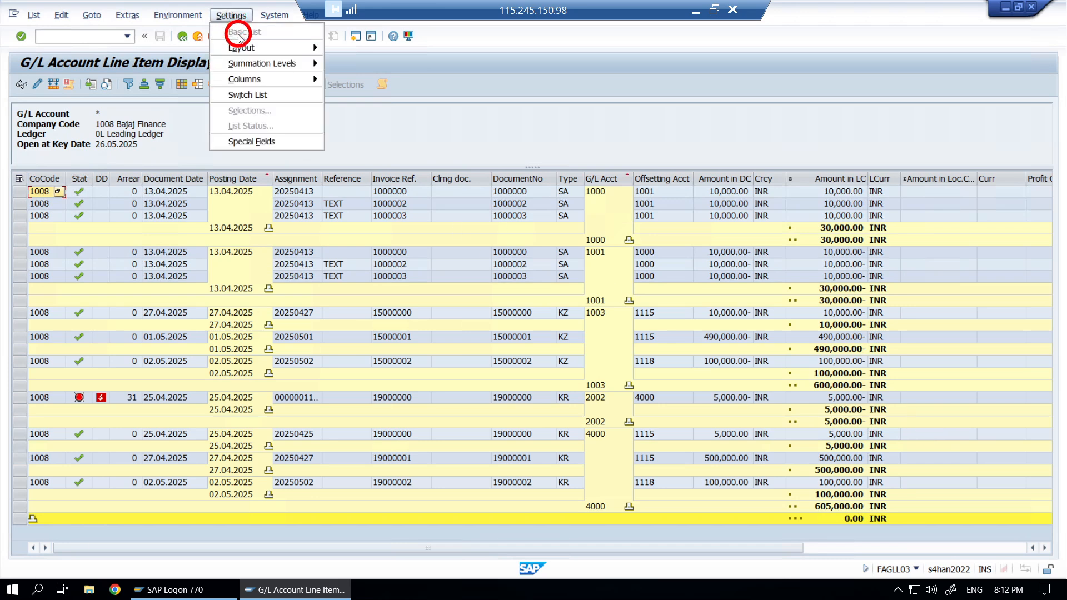
left_click(254, 63)
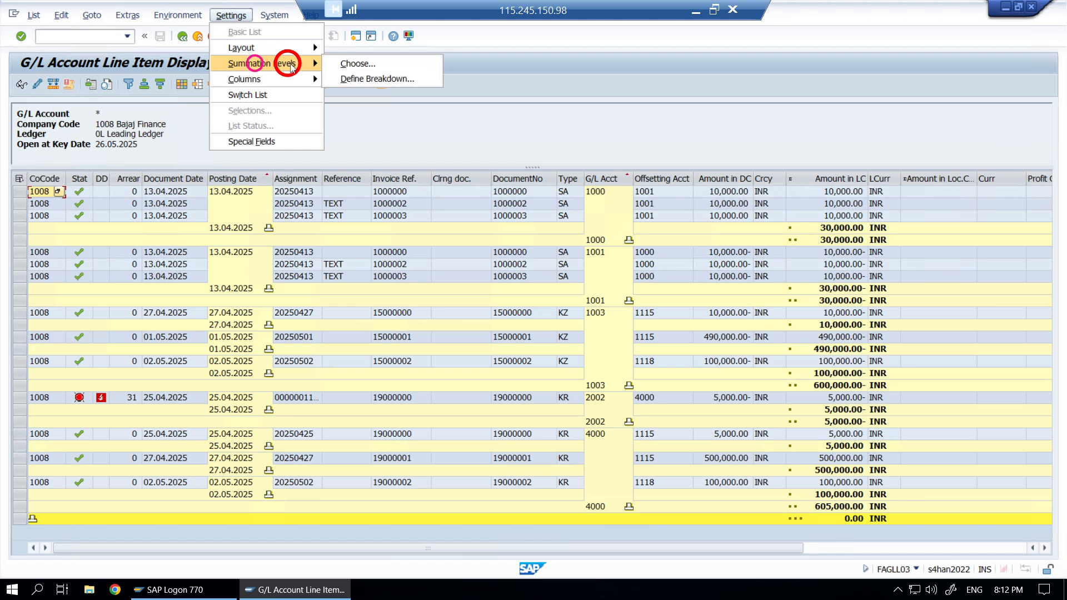
left_click(372, 79)
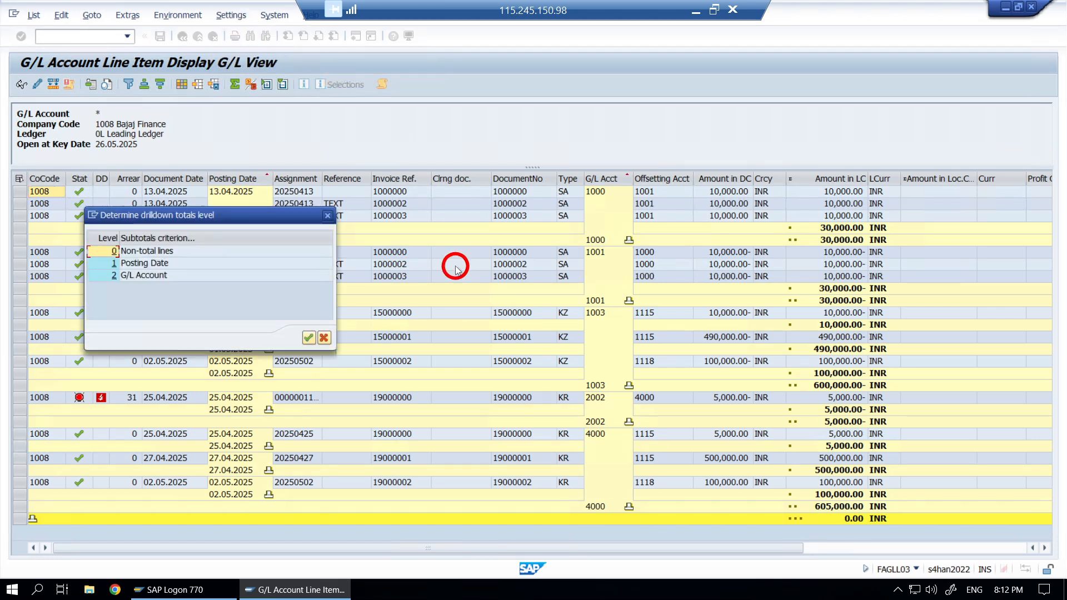
left_click_drag(276, 217, 1024, 50)
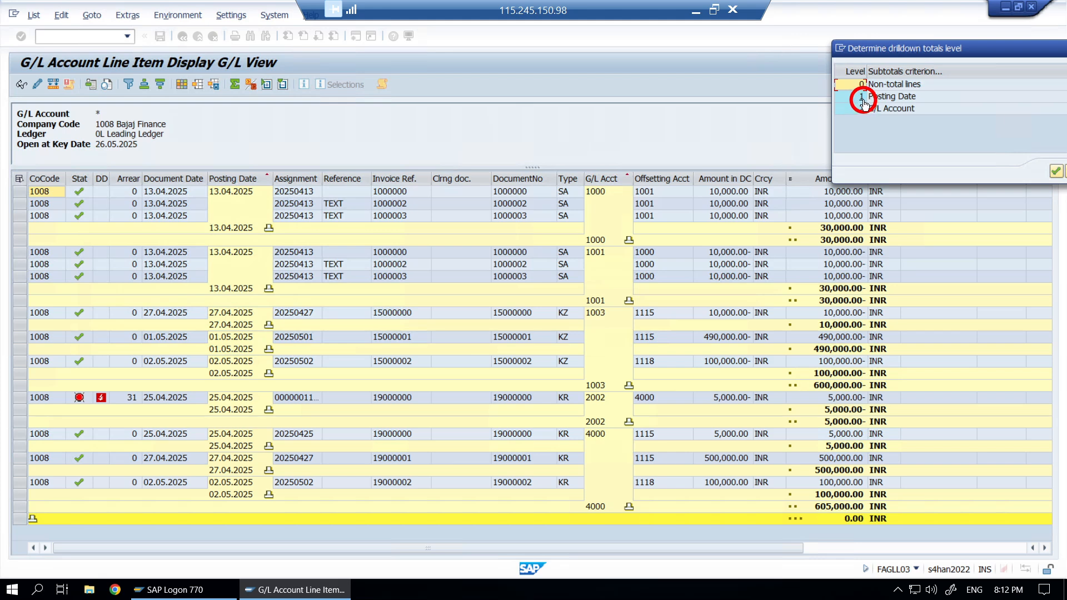
left_click(862, 97)
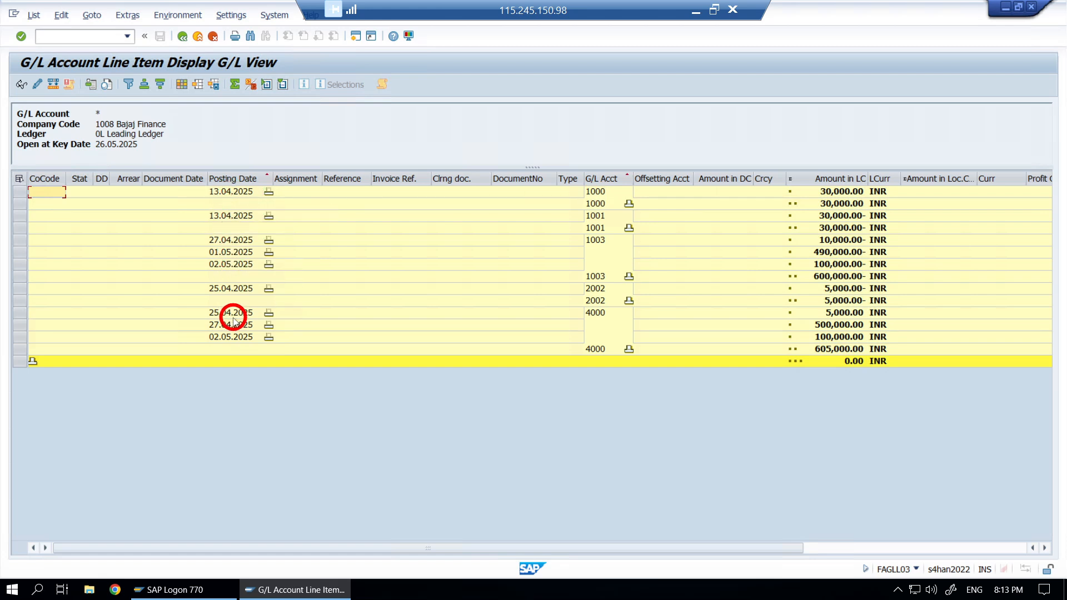
left_click(598, 314)
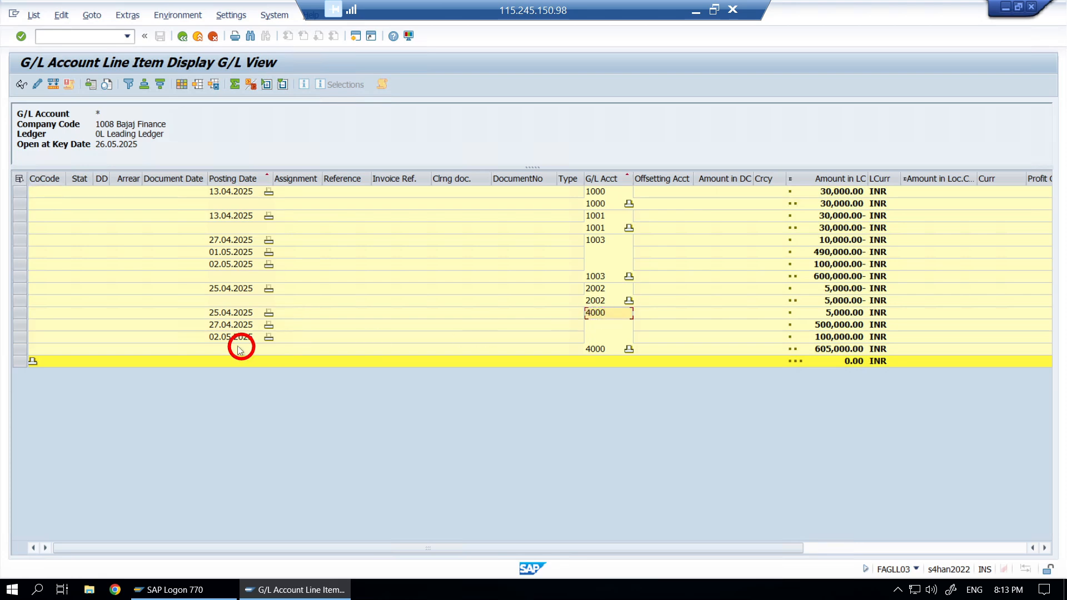
left_click(232, 313)
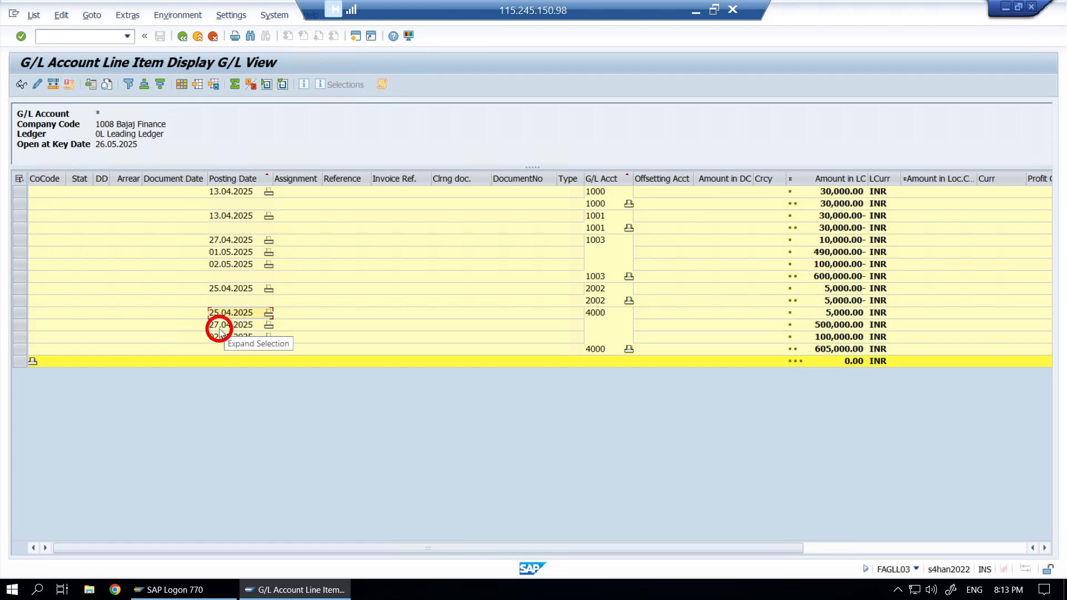
left_click(230, 324)
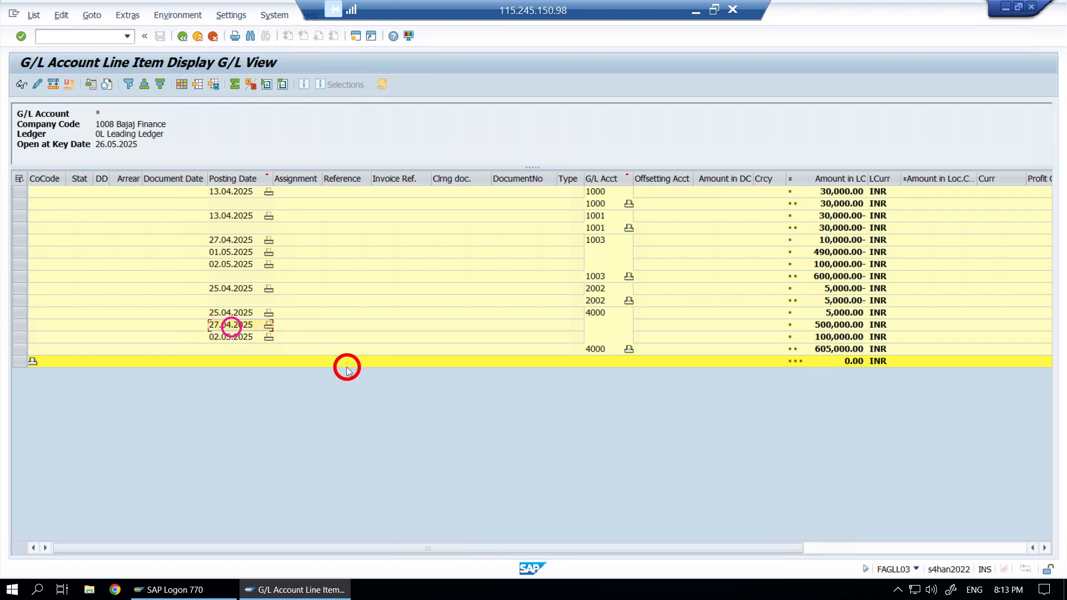
left_click(234, 338)
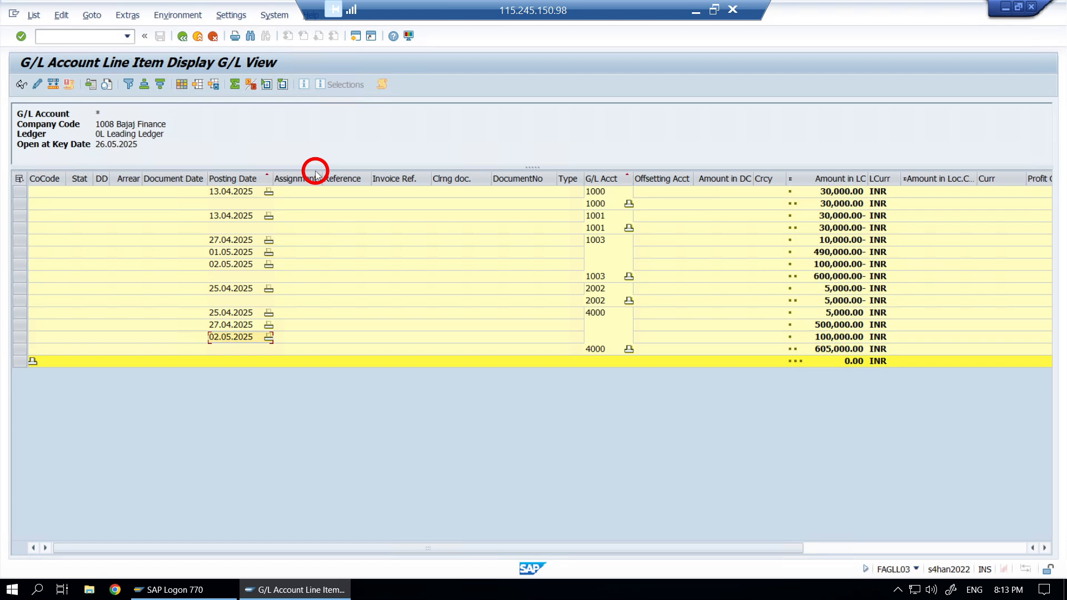
left_click(183, 85)
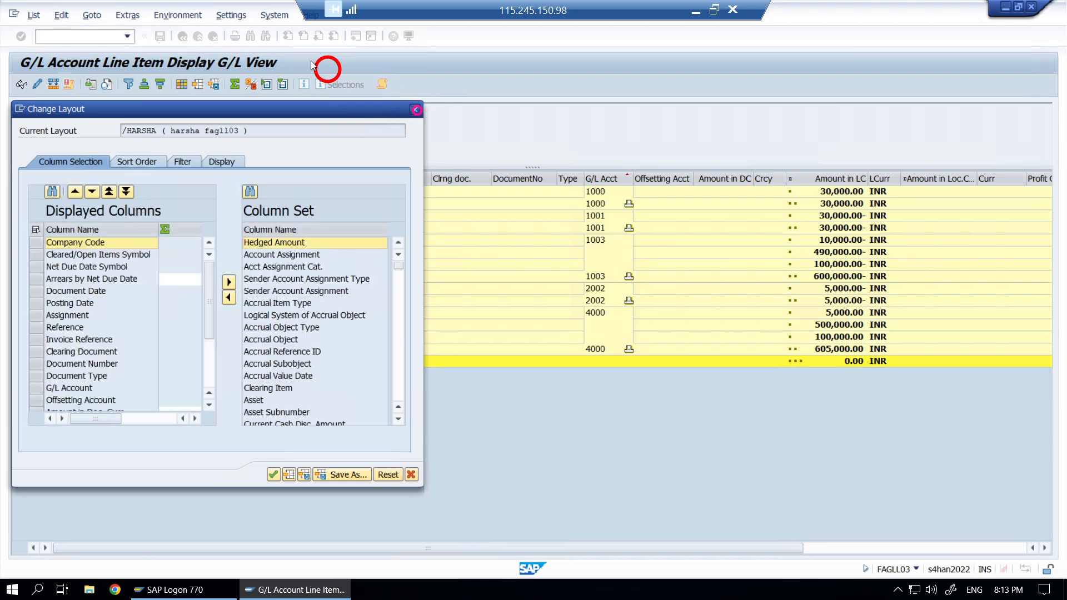
left_click(227, 16)
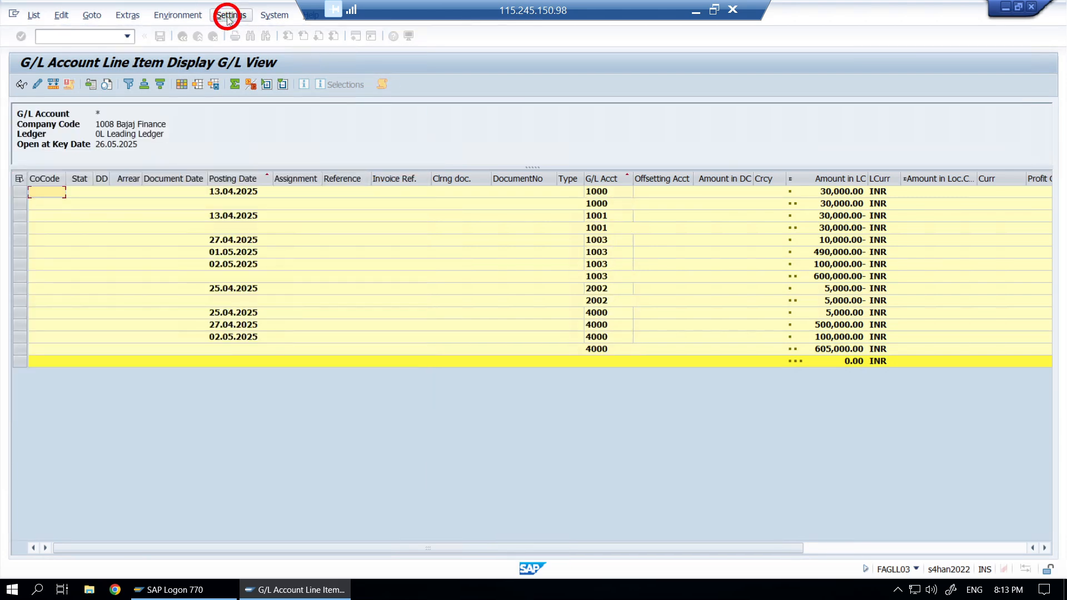
- Set the breakdown to level 2 to show only G/L Account subtotals
left_click(268, 64)
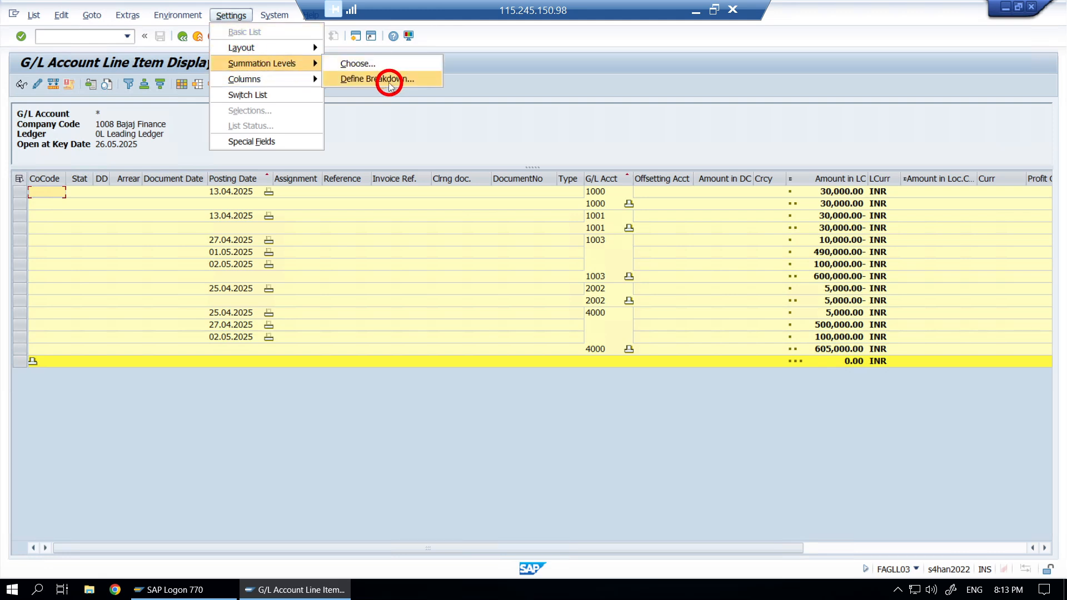
left_click(389, 83)
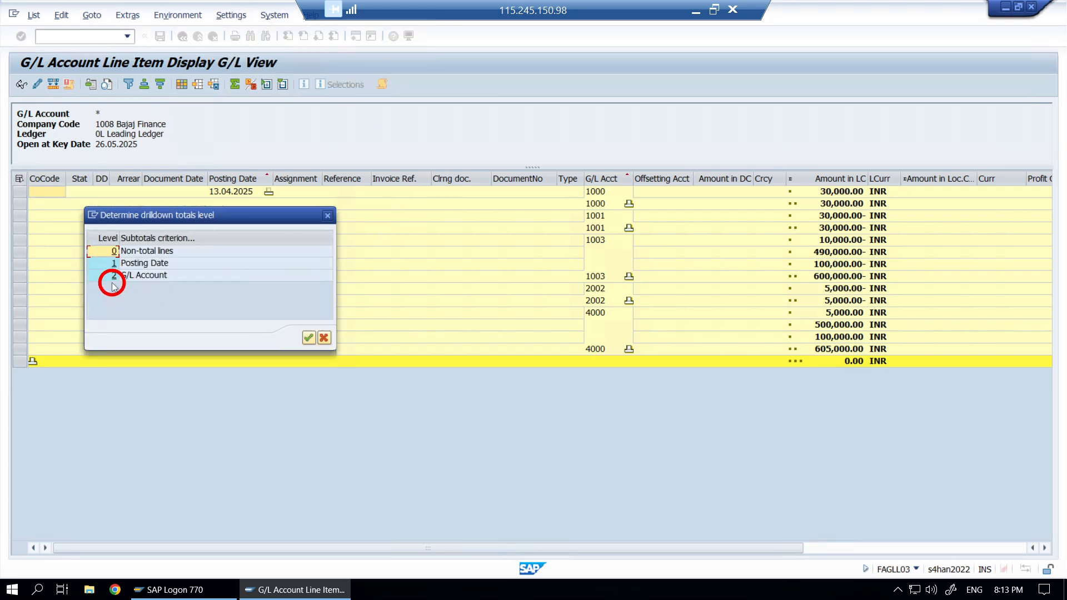
left_click(113, 279)
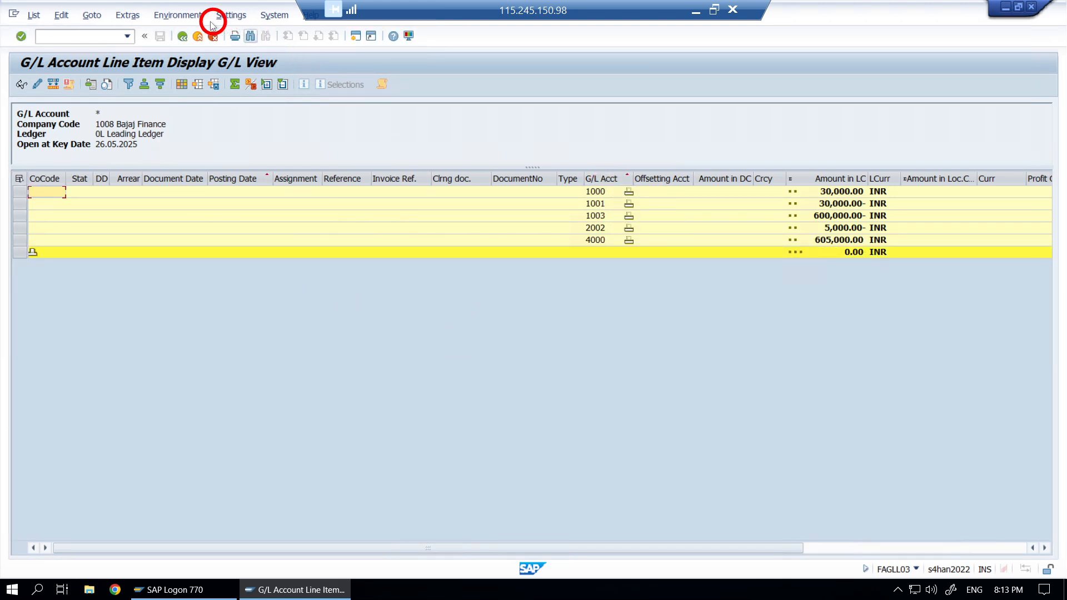
- Set the breakdown to level 0 Non-total lines to list every line item again
left_click(239, 18)
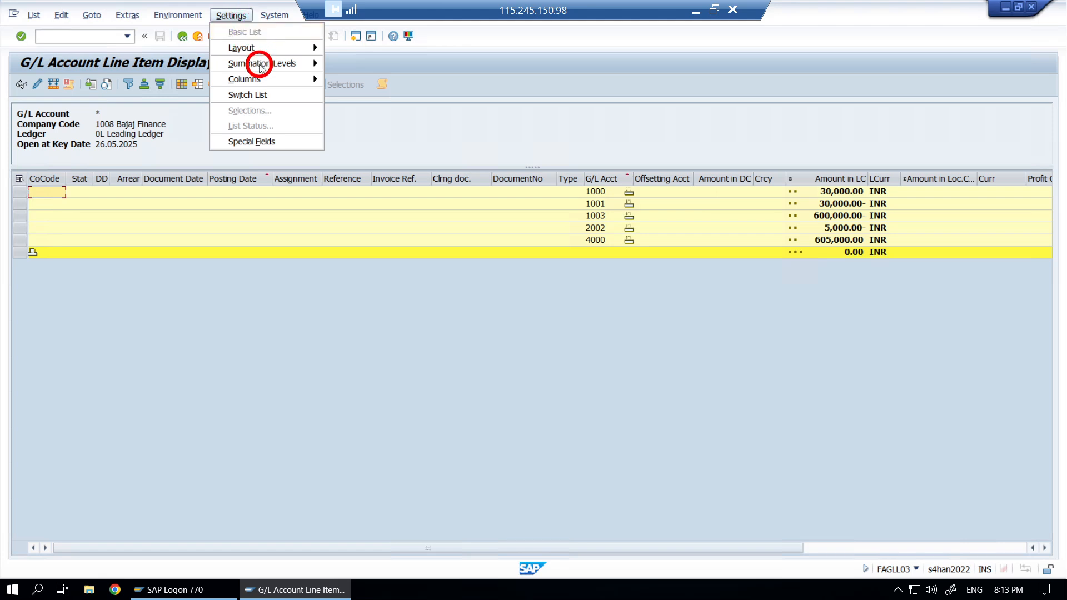
mouse_move(258, 63)
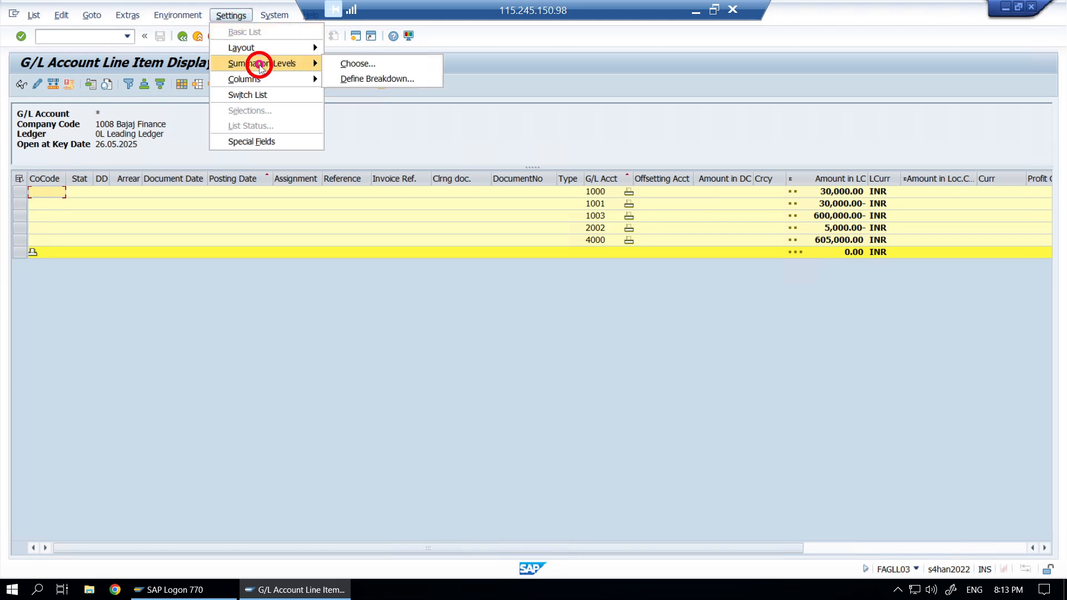
left_click(376, 83)
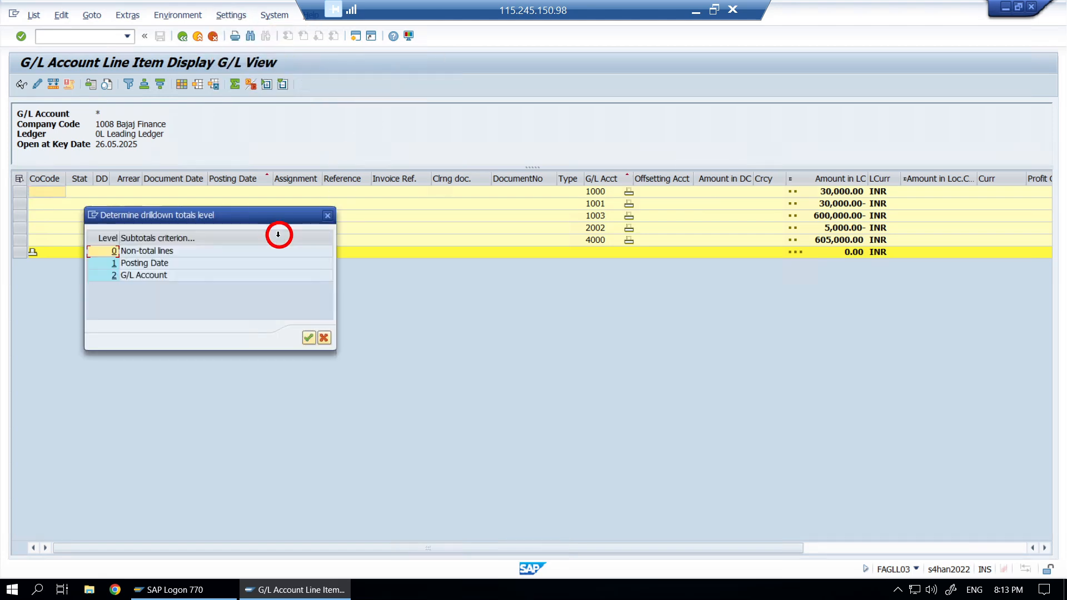
double_click(113, 259)
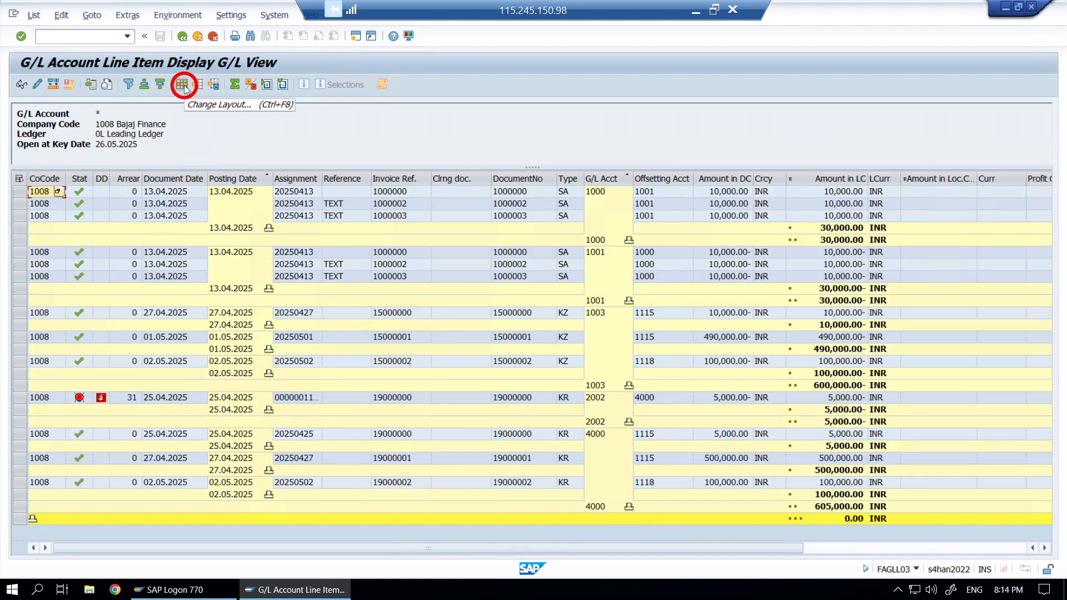
left_click(183, 86)
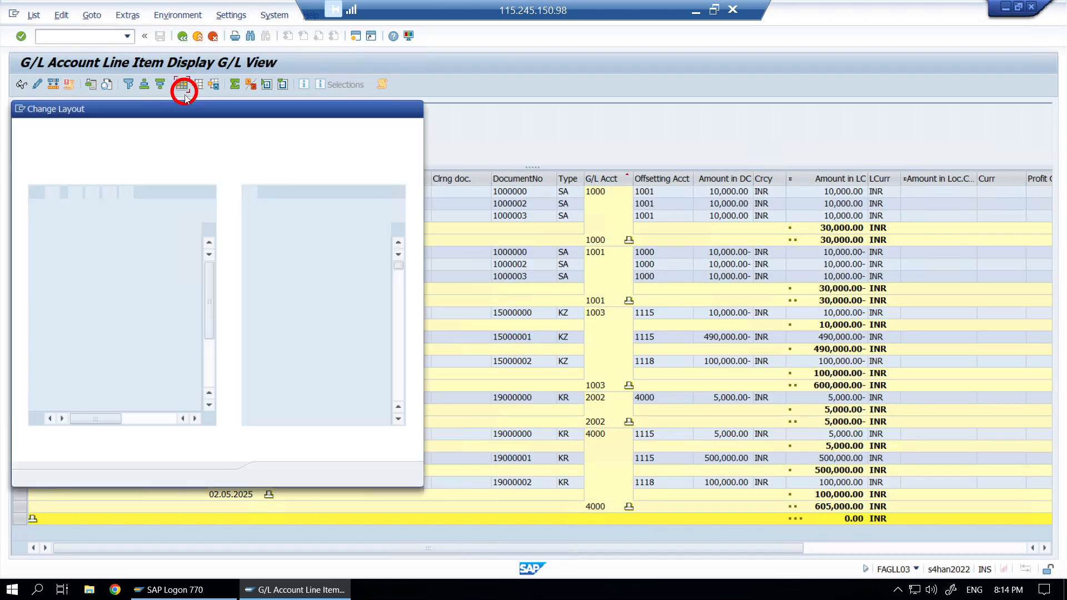
left_click(138, 162)
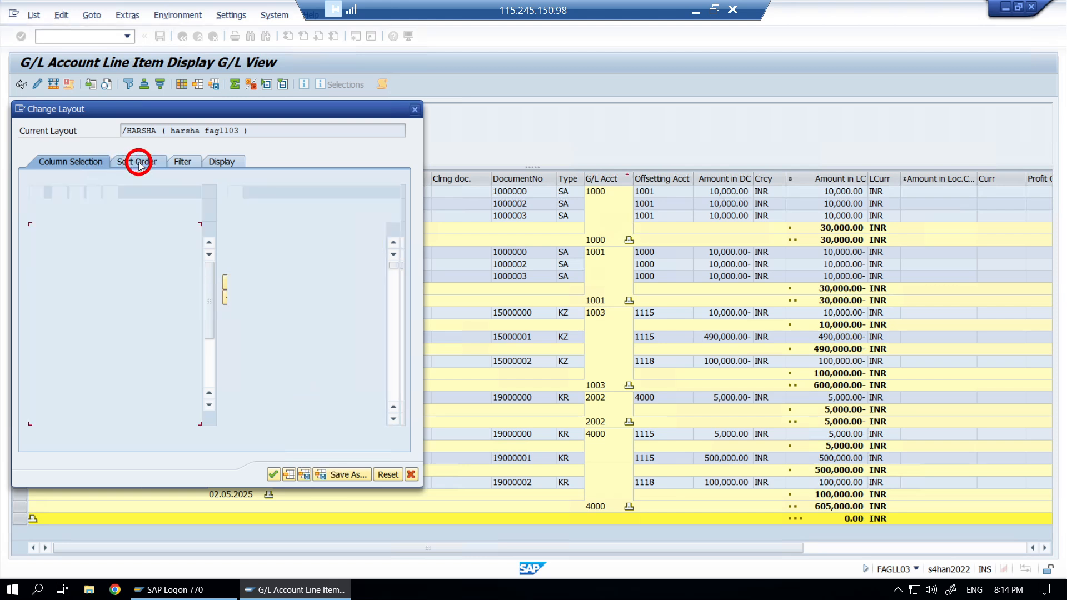
left_click(66, 254)
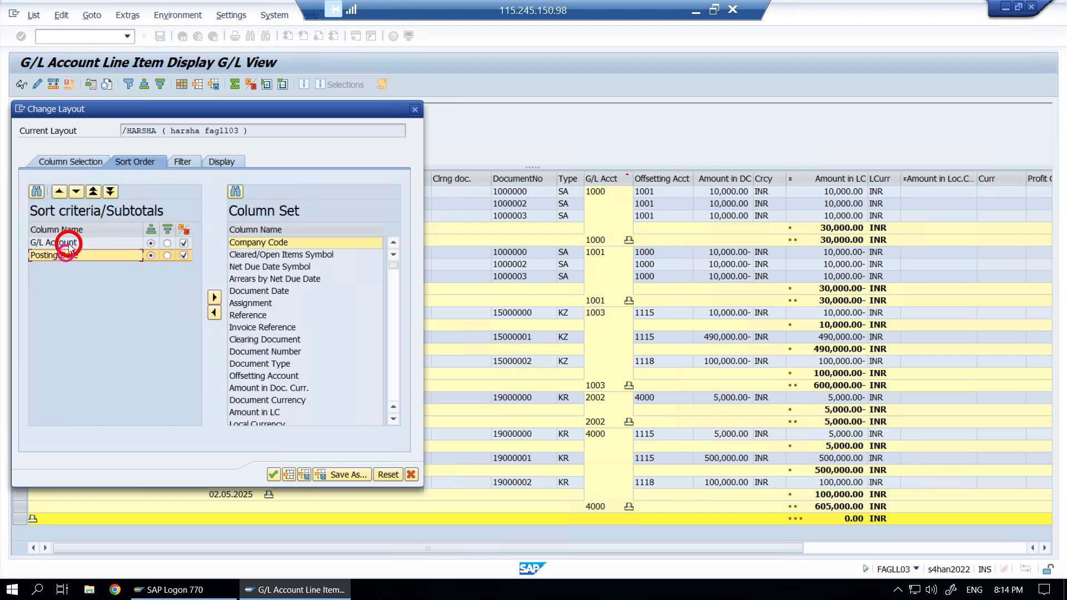
left_click(69, 244)
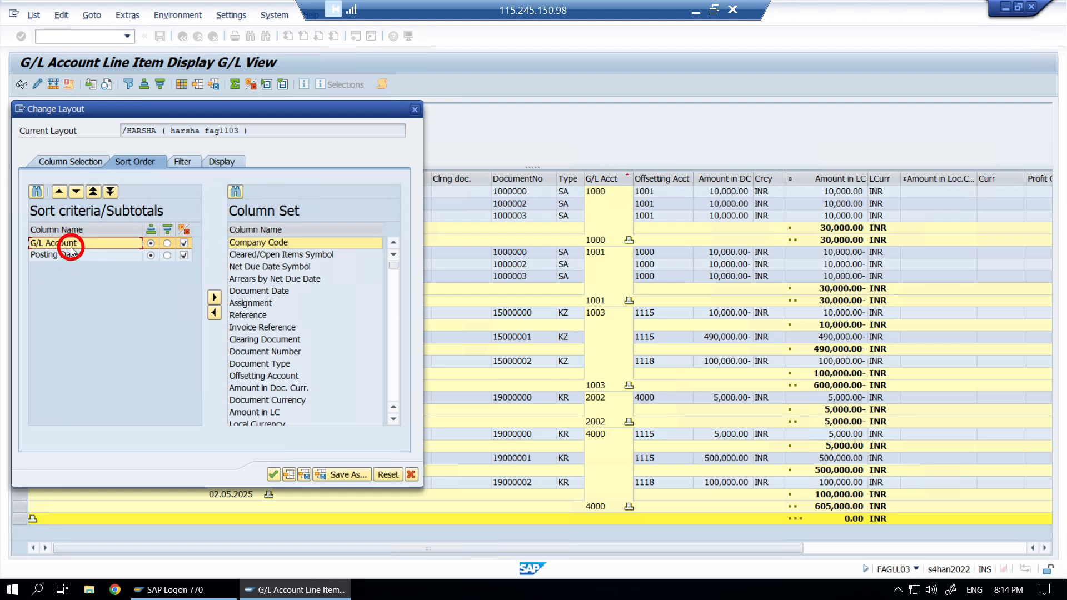
left_click(76, 258)
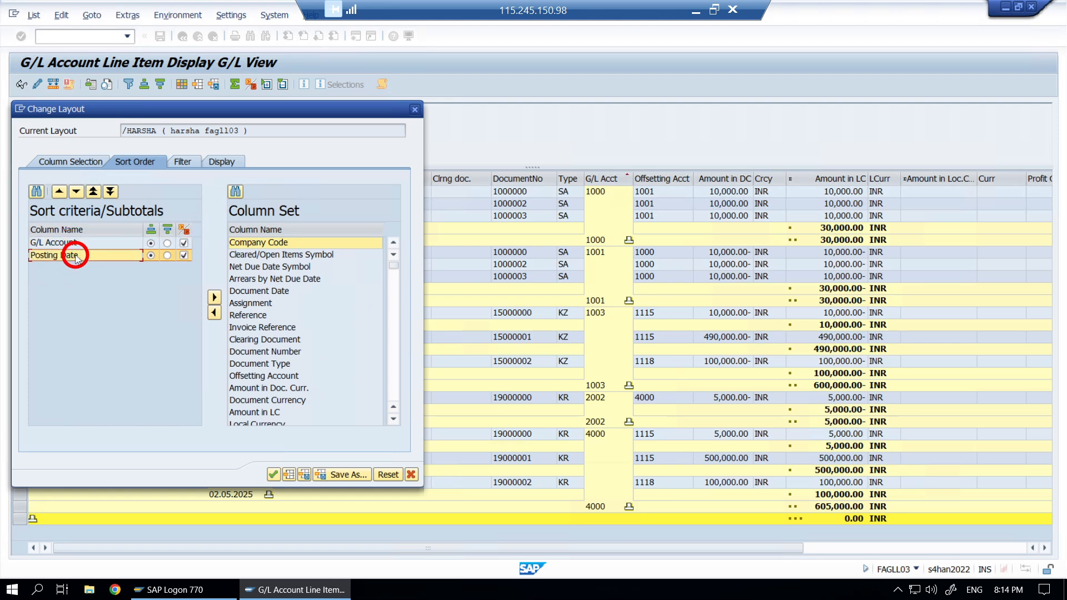
left_click(214, 314)
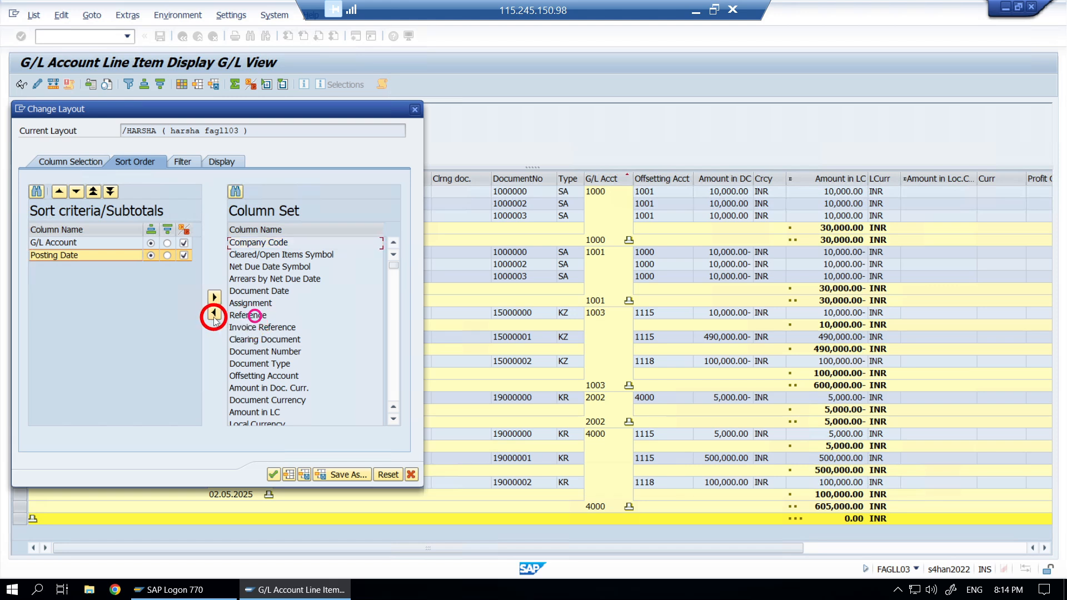
left_click(213, 315)
left_click(185, 256)
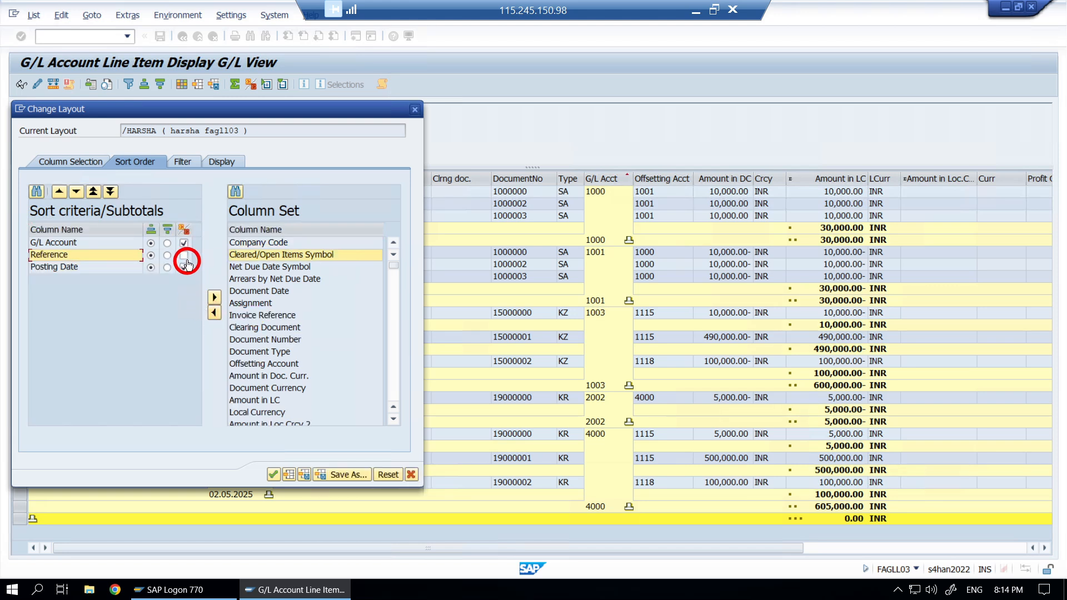
left_click(92, 259)
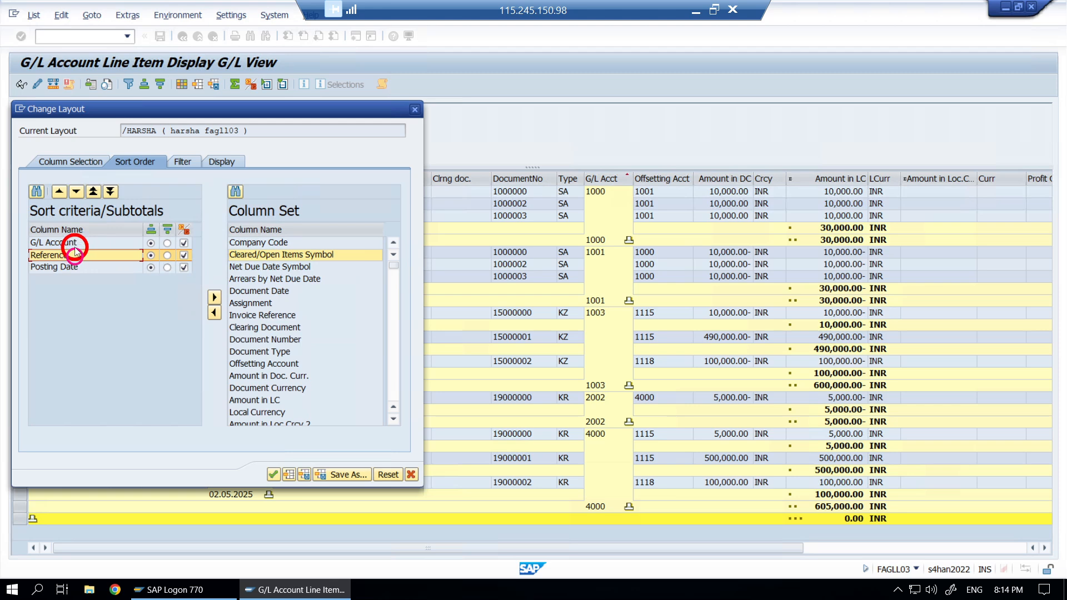
left_click(77, 191)
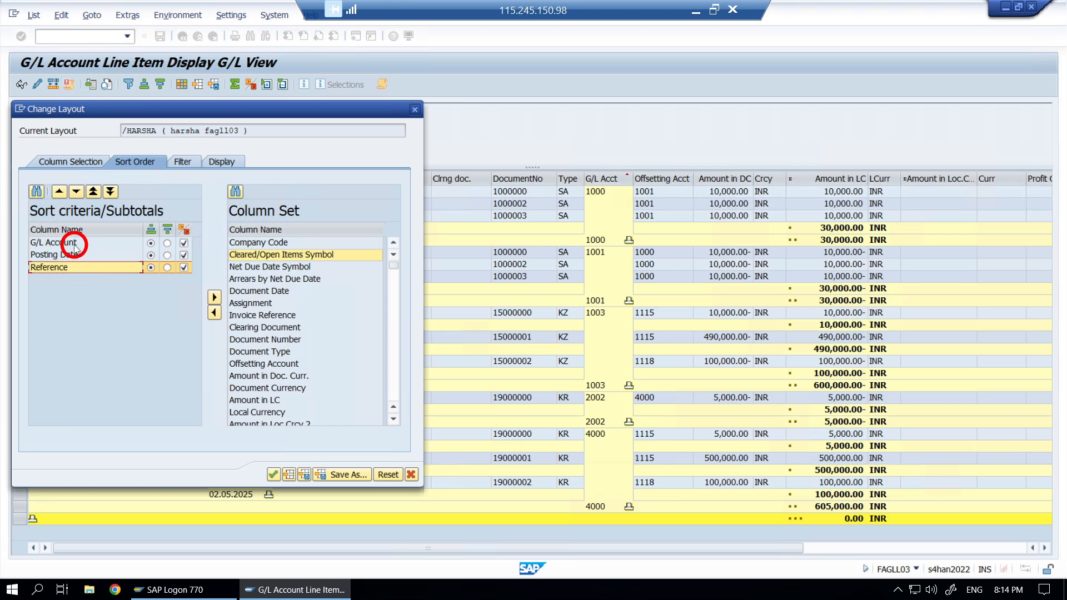
left_click(213, 299)
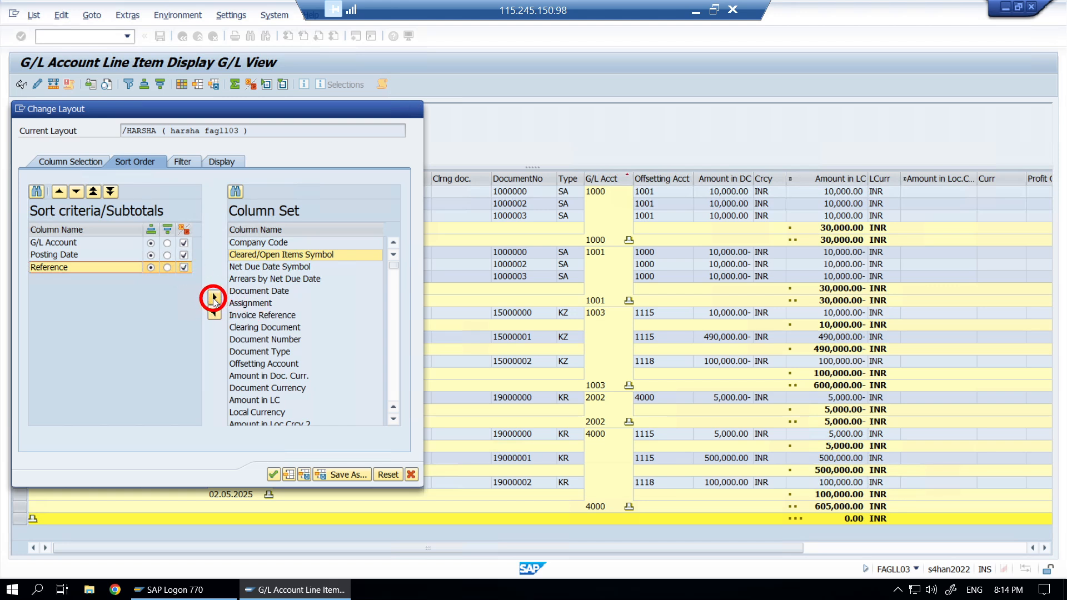
left_click(273, 475)
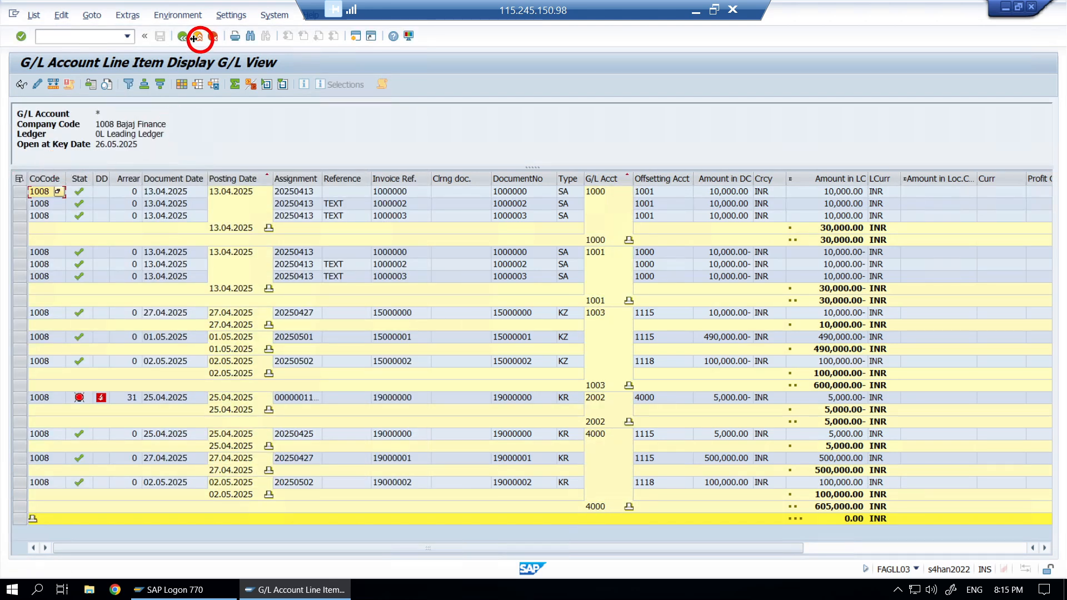
- Add Accrual Item Type to the displayed columns and make Posting Date the first column
left_click(184, 37)
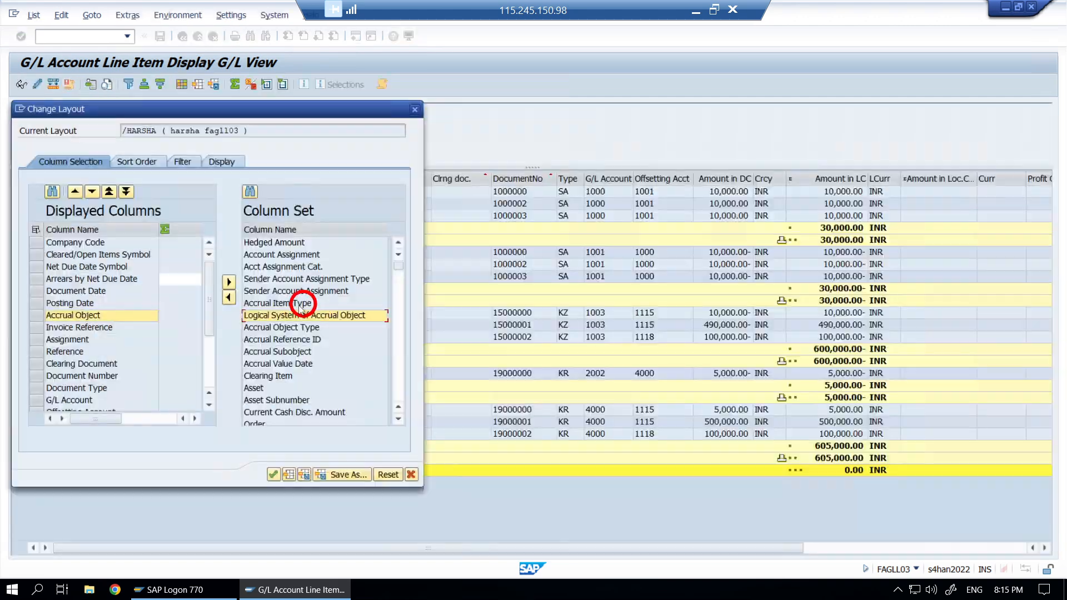
left_click(300, 303)
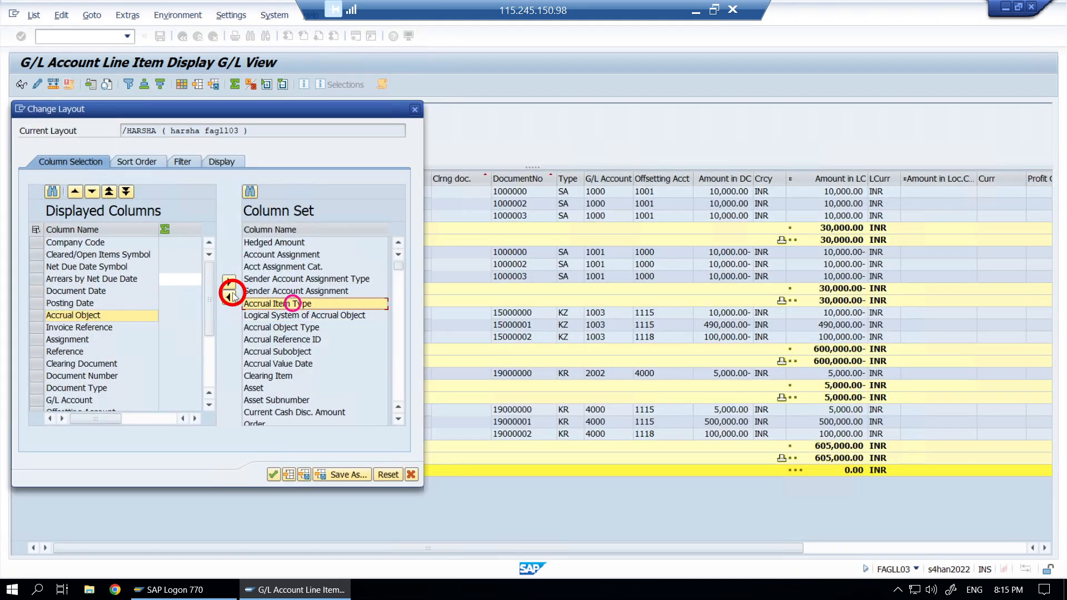
left_click(230, 297)
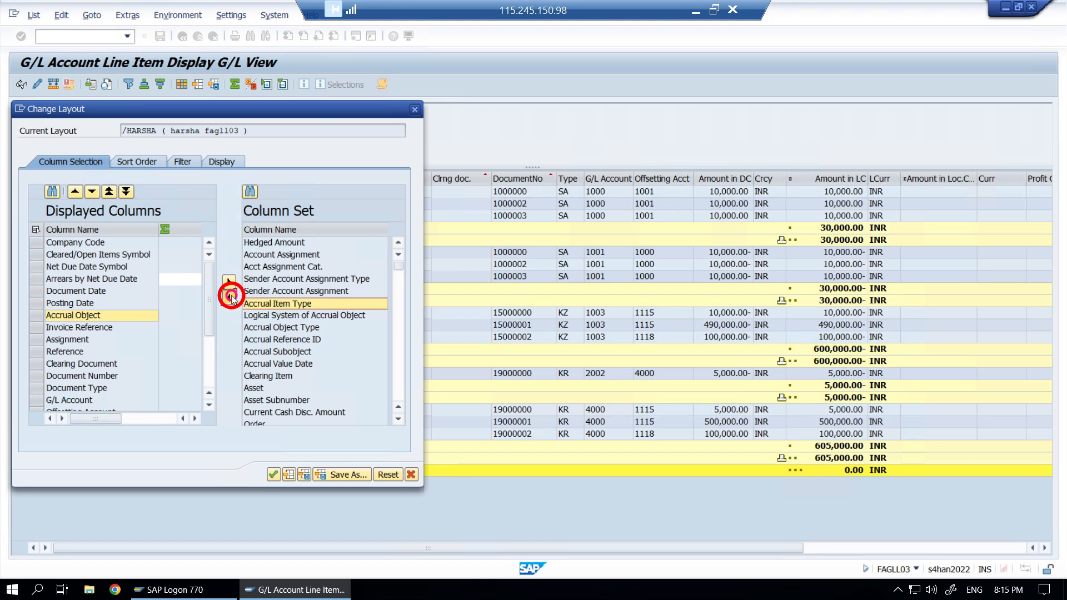
left_click(82, 303)
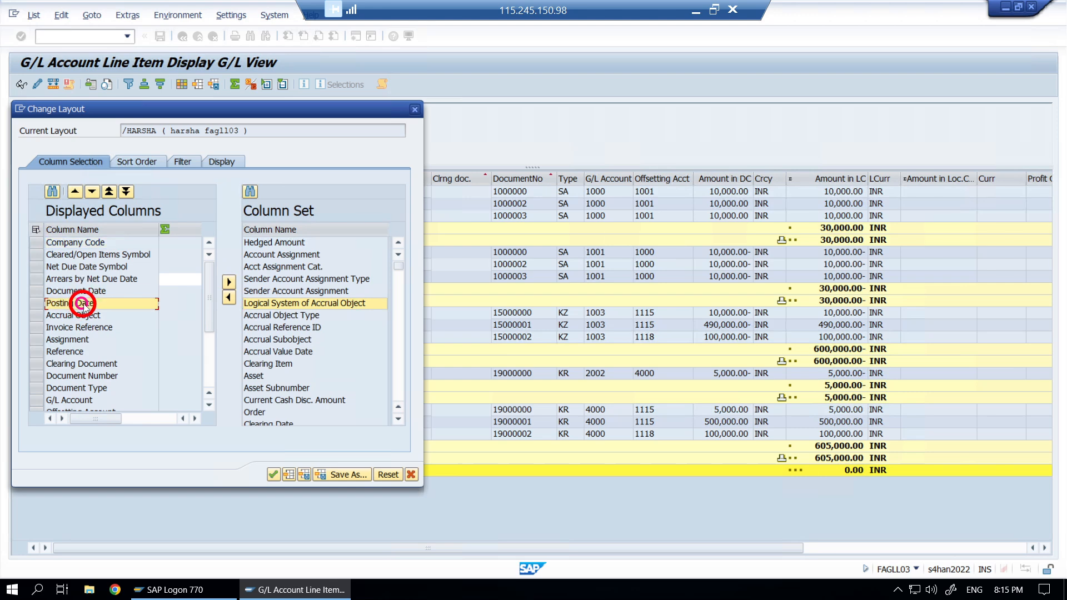
left_click(109, 191)
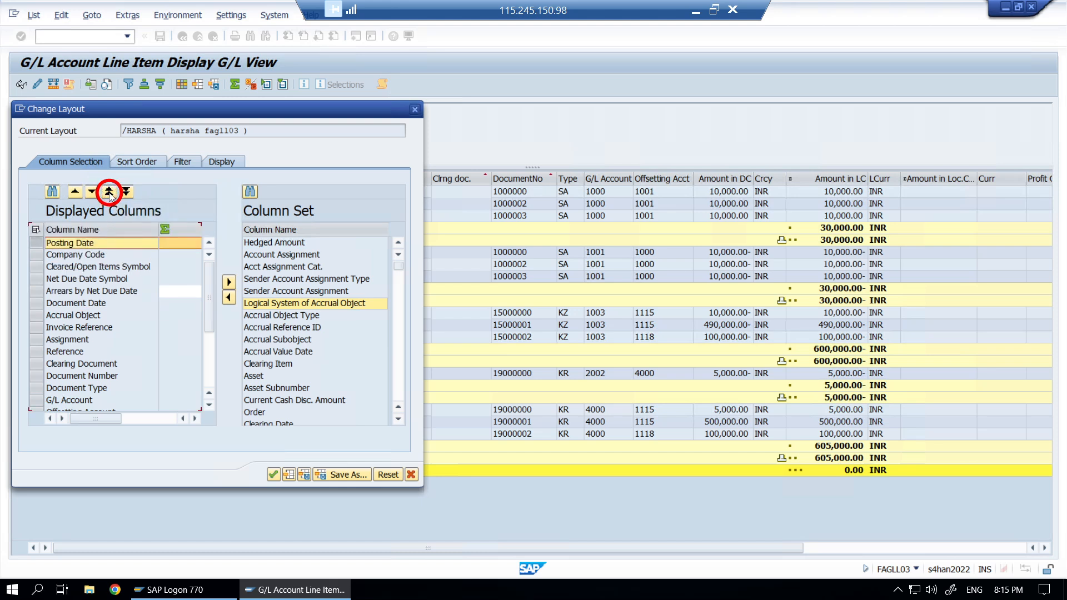
- Move Document Number to the end of the column order
left_click(86, 377)
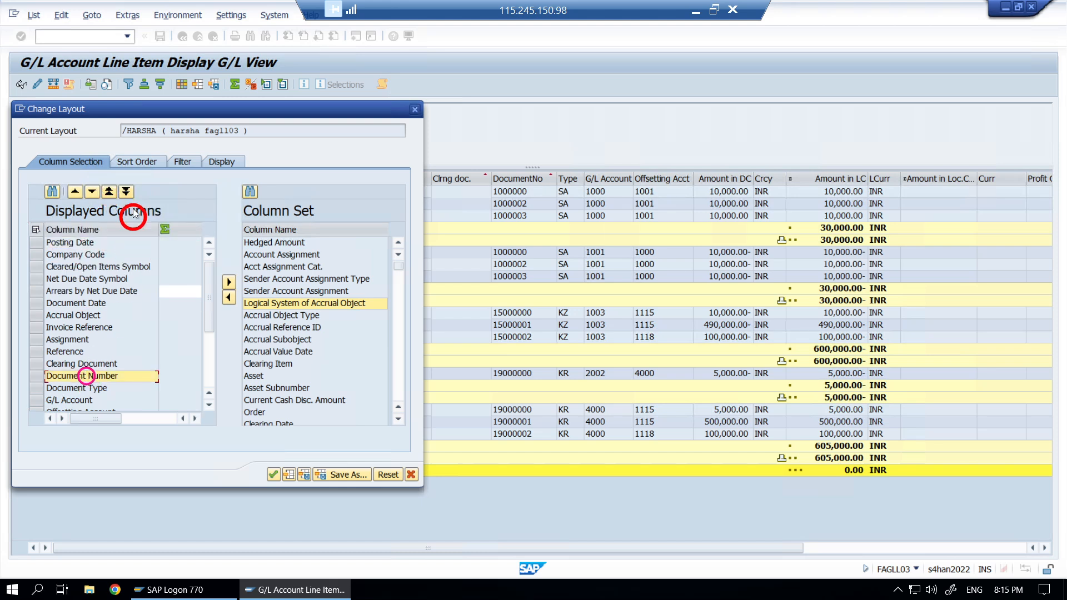
left_click(107, 192)
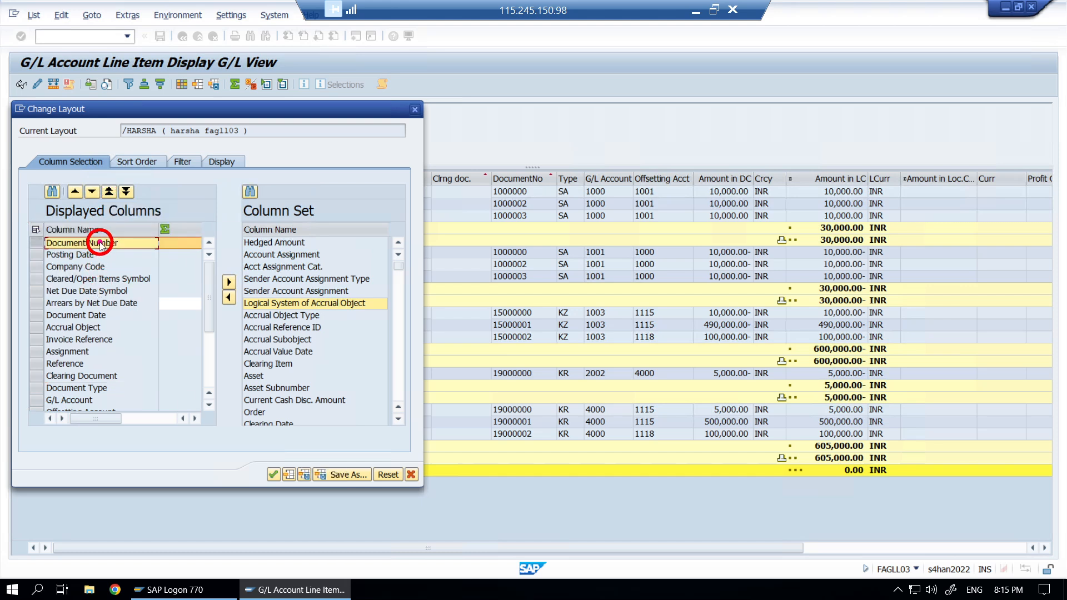
left_click(126, 192)
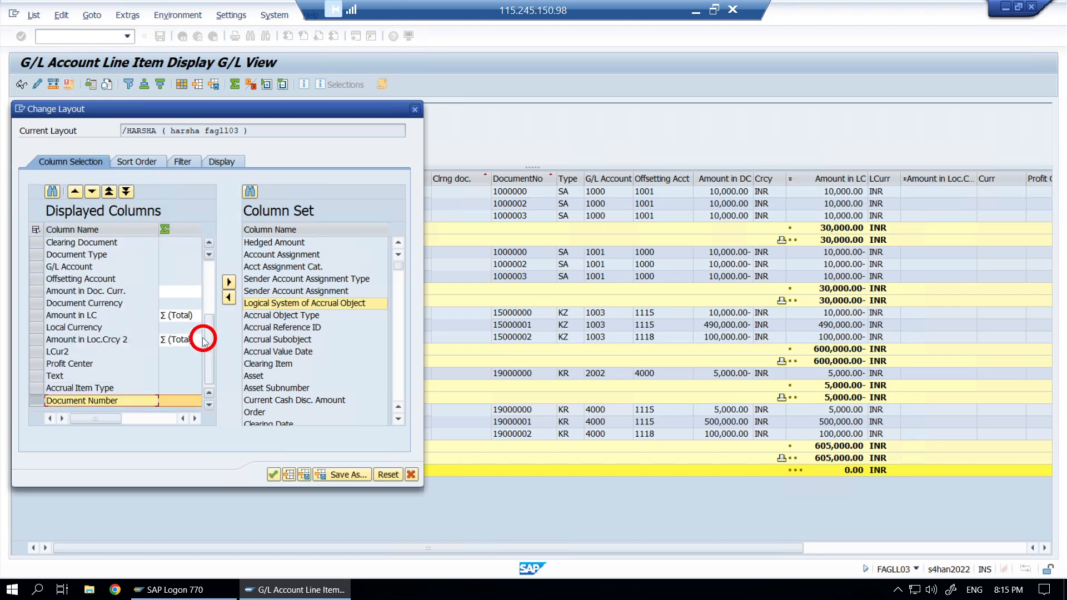
- Reposition Document Currency to sit just before Amount in Doc. Curr
left_click(95, 303)
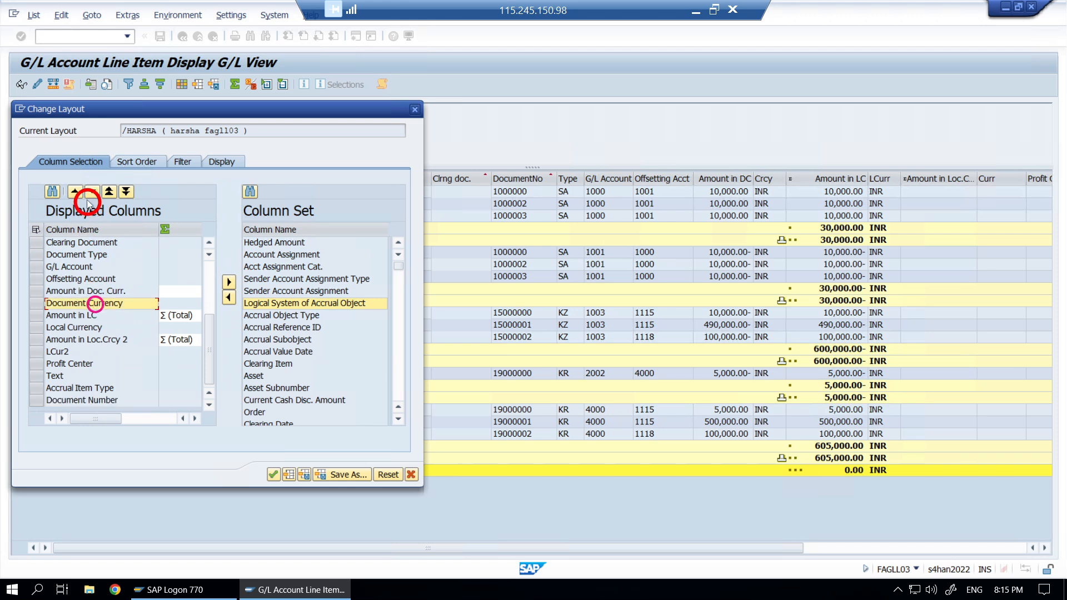
left_click(92, 192)
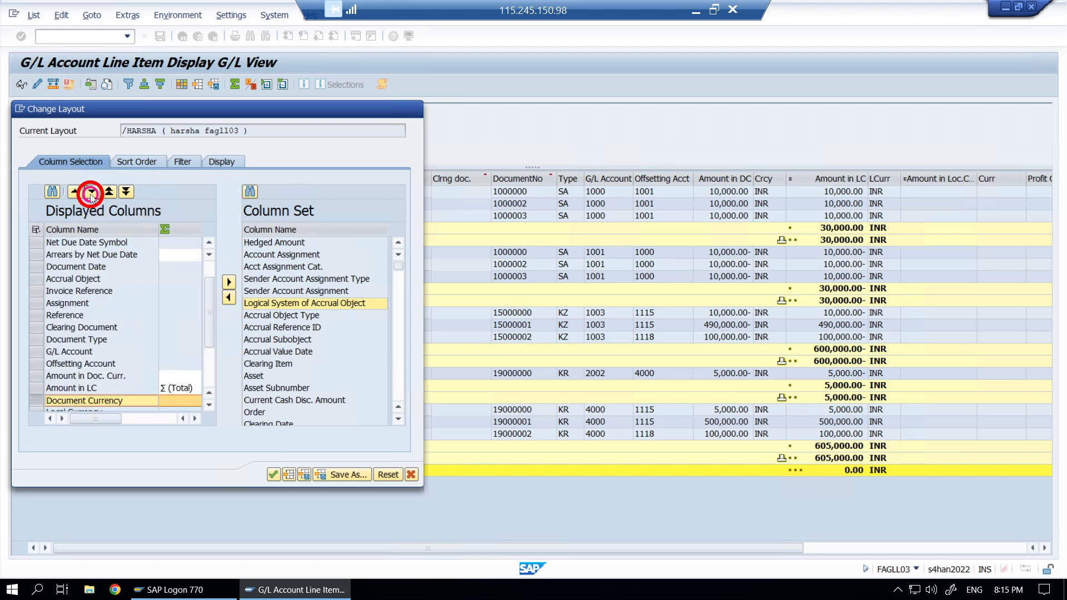
left_click(90, 195)
left_click(91, 194)
left_click(91, 195)
left_click(90, 194)
left_click(76, 193)
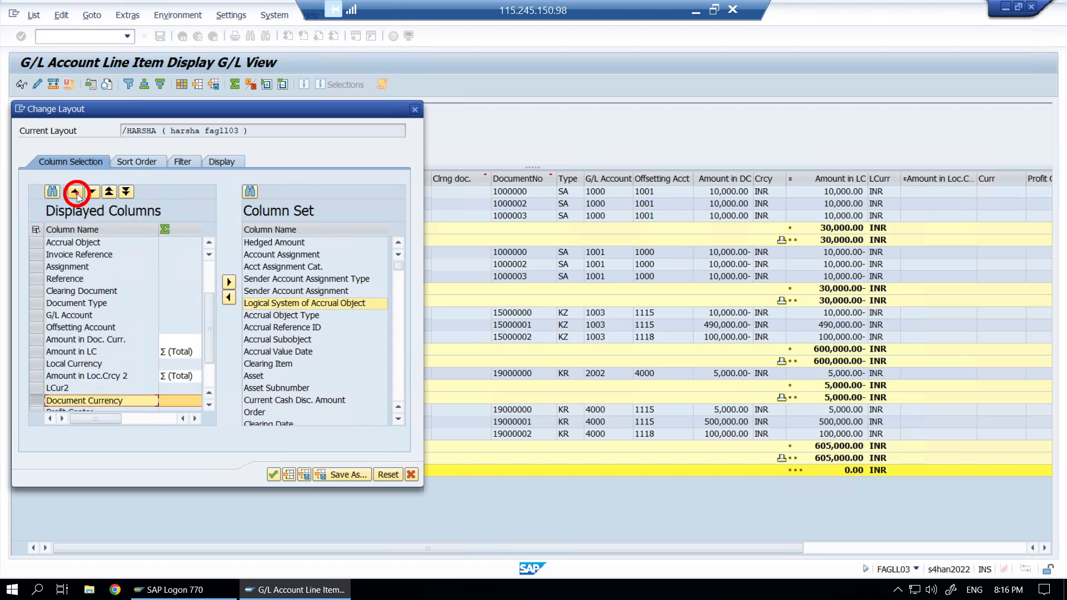
left_click(76, 193)
left_click(76, 193)
left_click(76, 193)
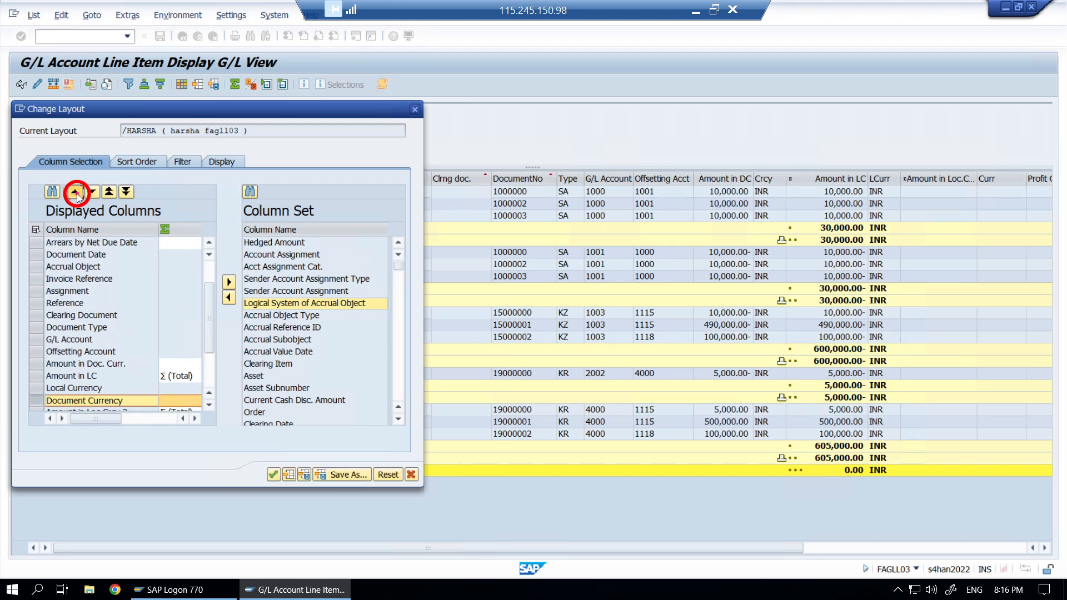
left_click(77, 193)
left_click(77, 193)
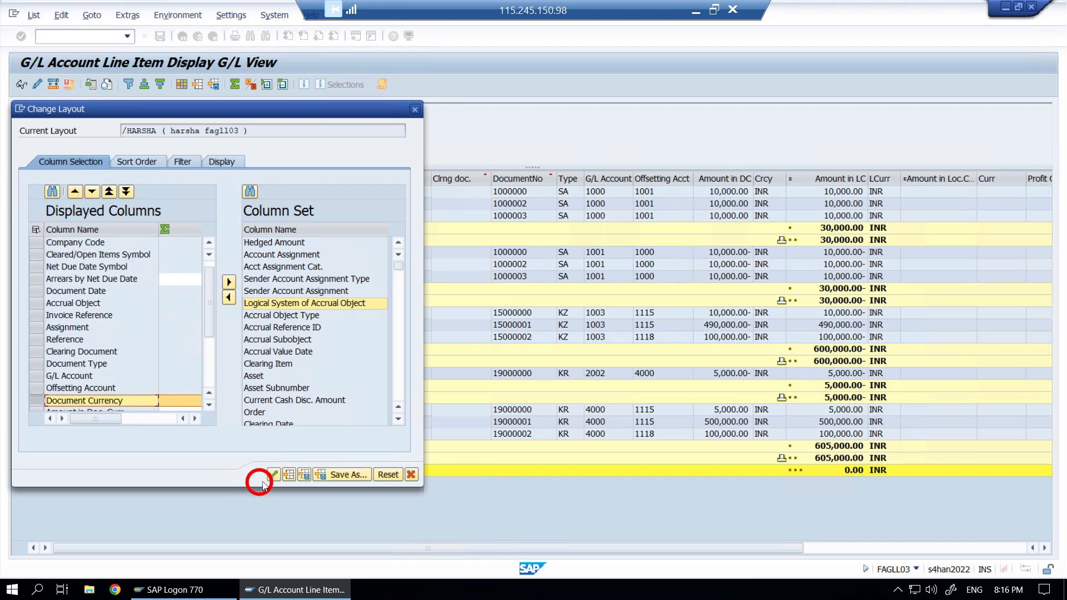
- In the Save As dialog, enter layout ID /SBL and name SBL, keeping Default ticked
left_click(356, 476)
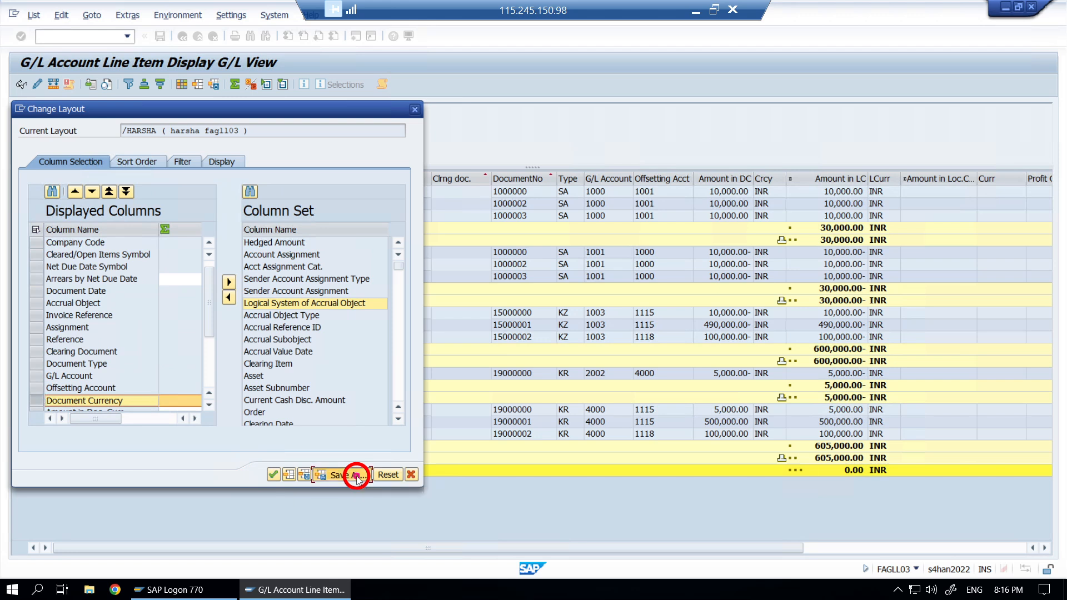
left_click(144, 405)
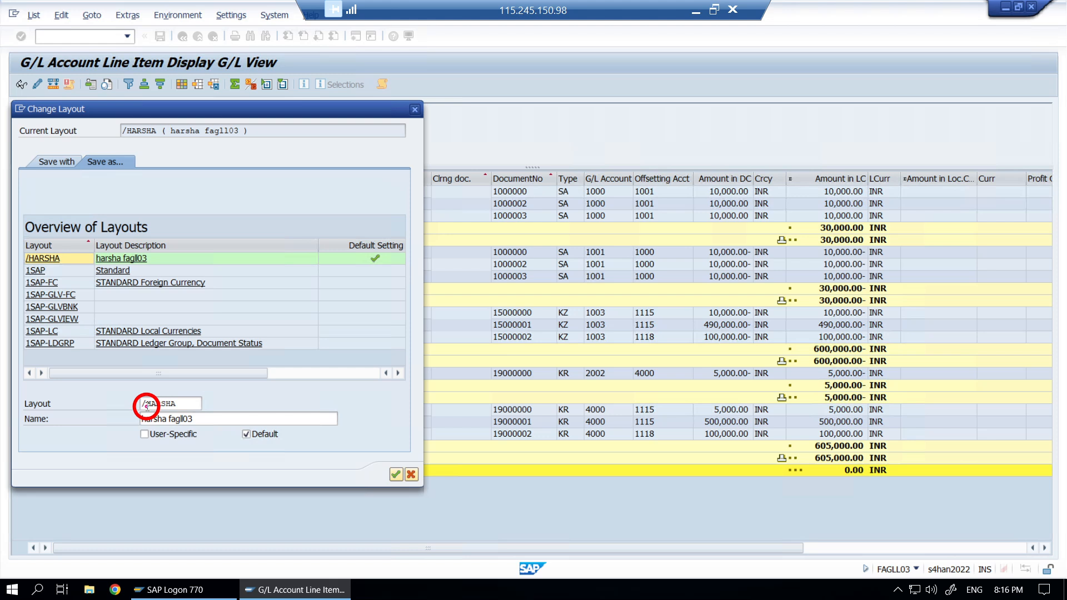
left_click(147, 406)
left_click(173, 404)
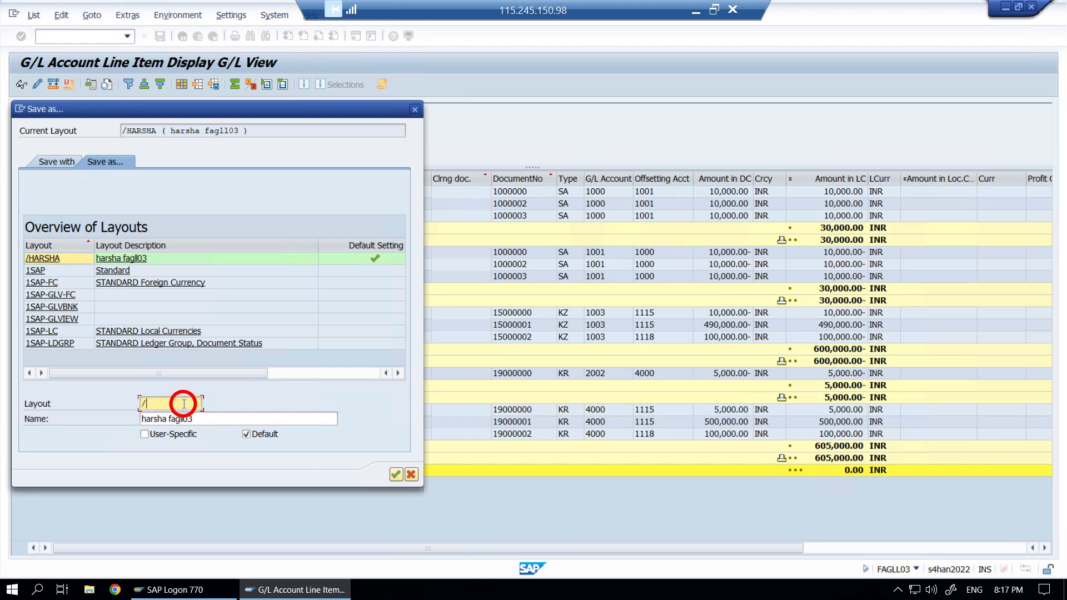
type("SBL")
key("Tab")
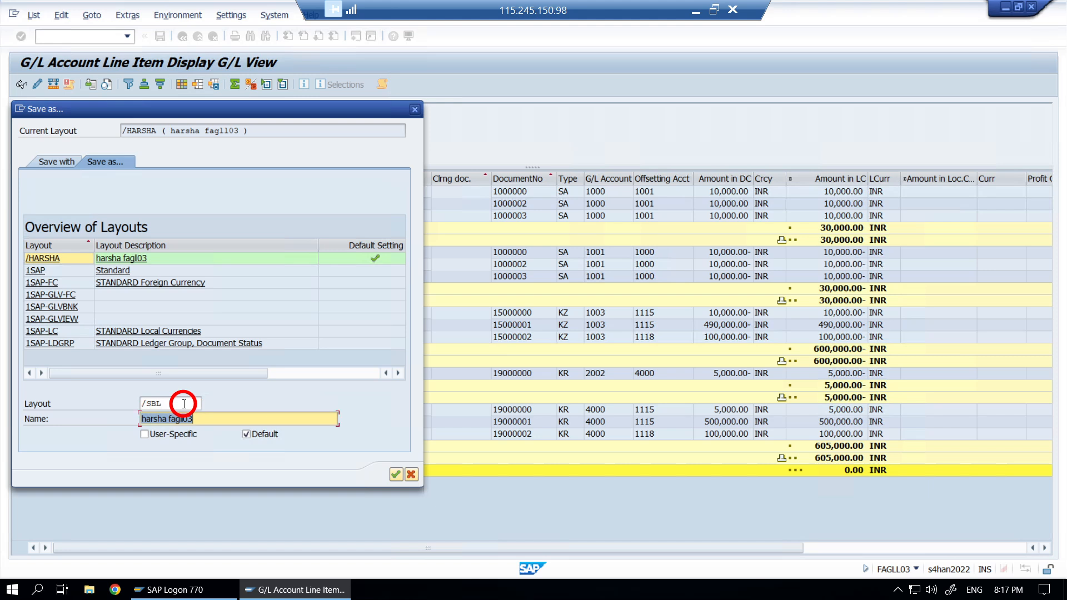
type("SBL")
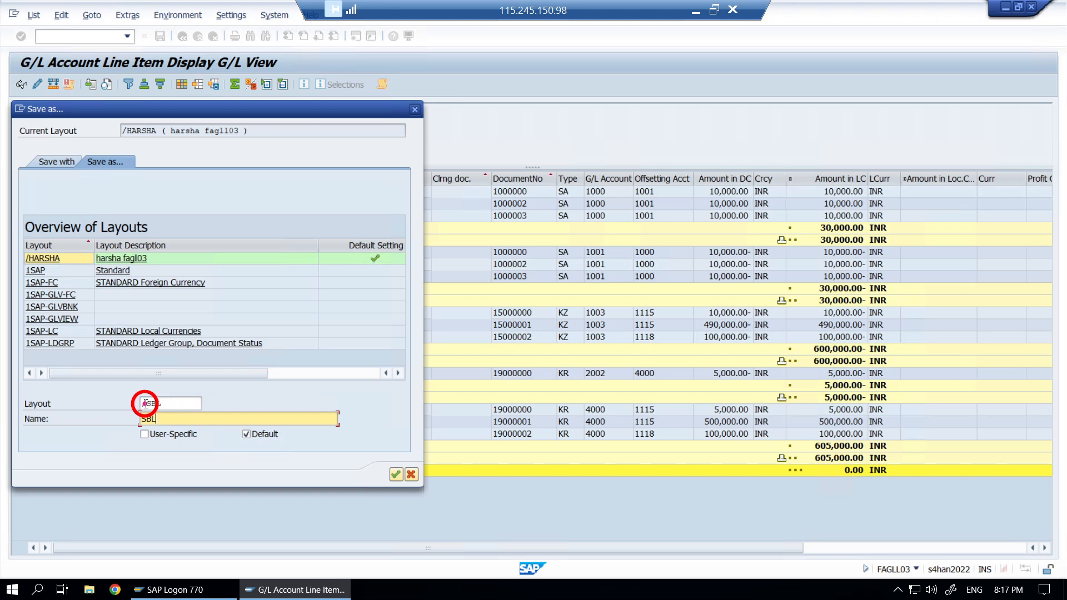
left_click(145, 404)
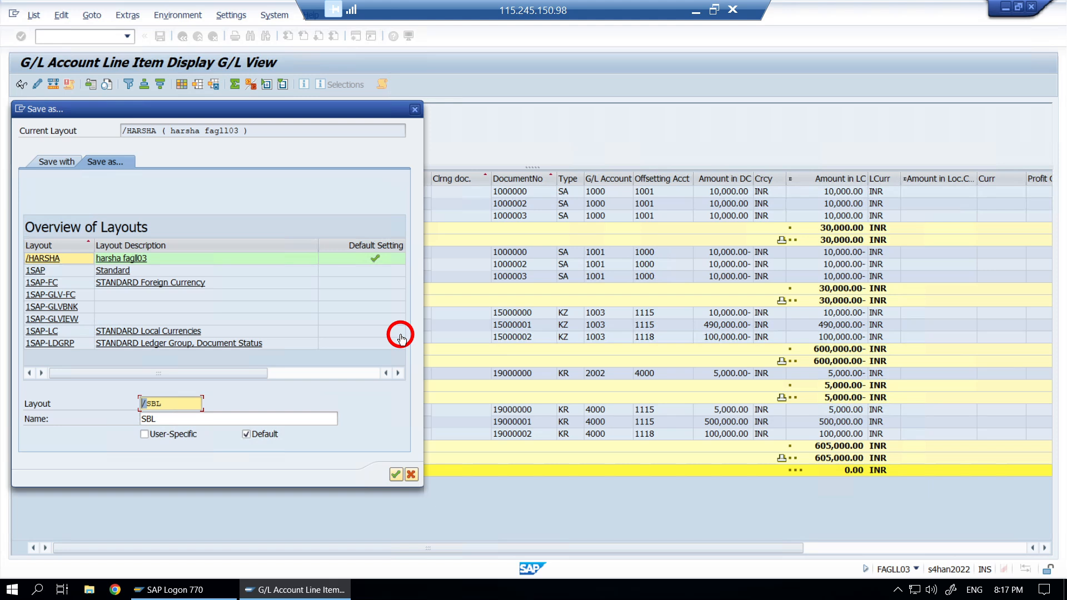
left_click(147, 402)
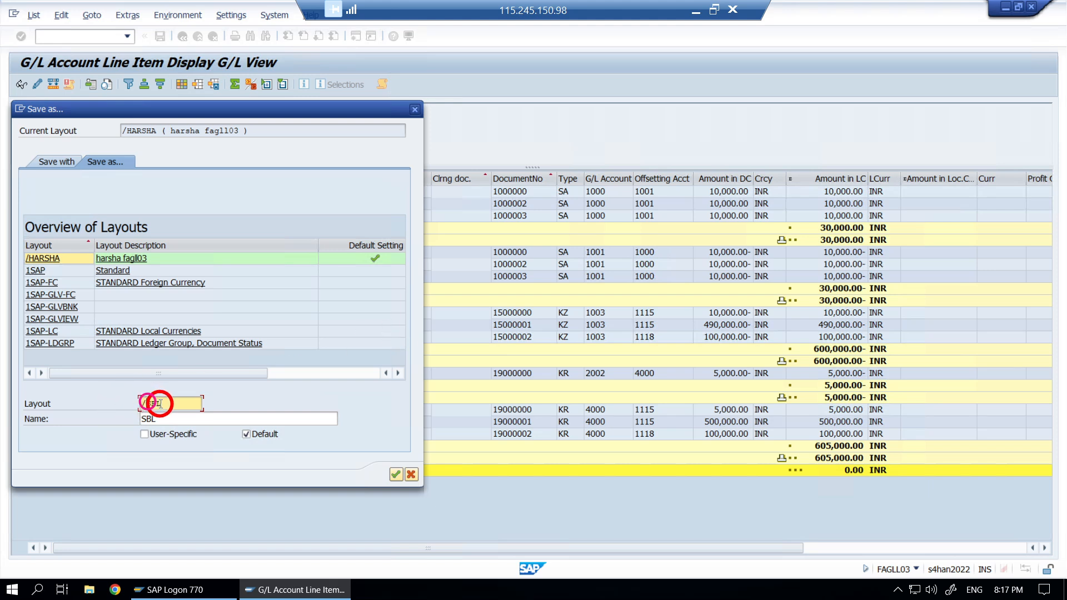
left_click(246, 434)
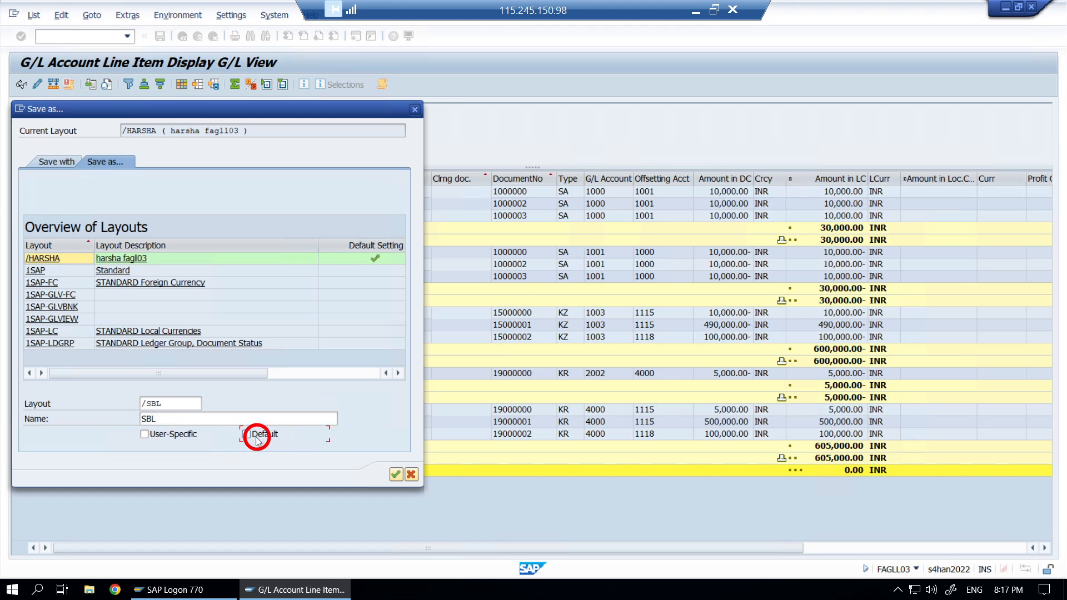
left_click(246, 434)
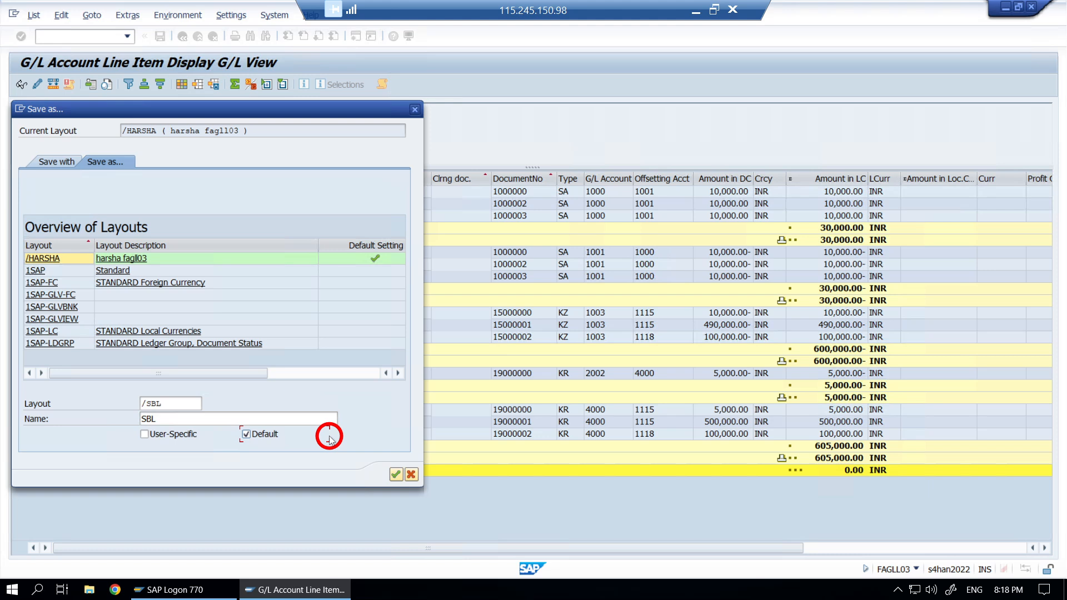
left_click(180, 401)
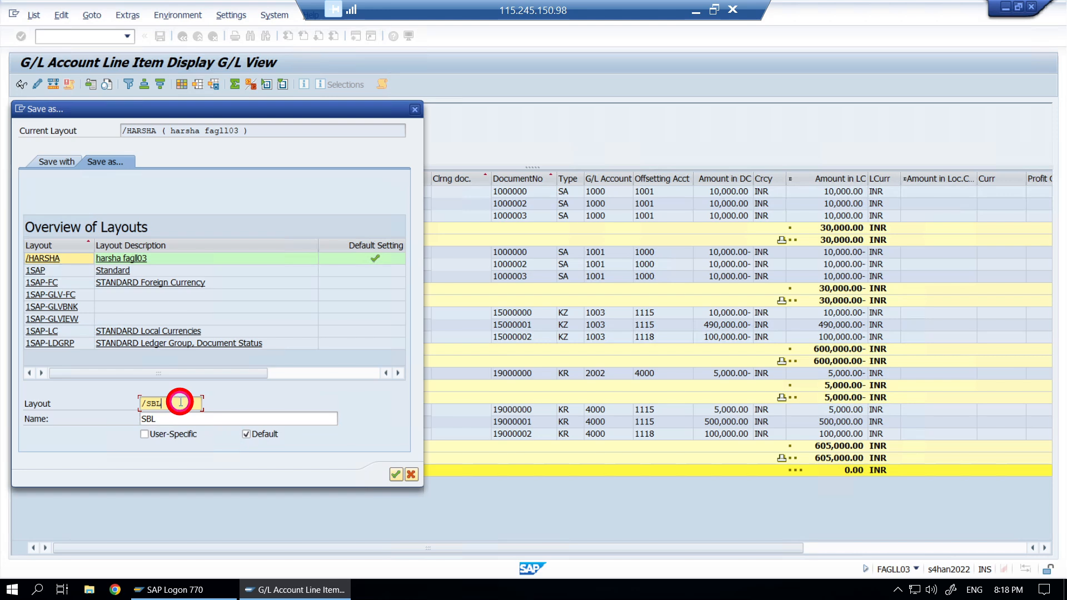
- Save the layout as user-specific 'SBL' without the leading slash, with Default unticked
left_click(144, 434)
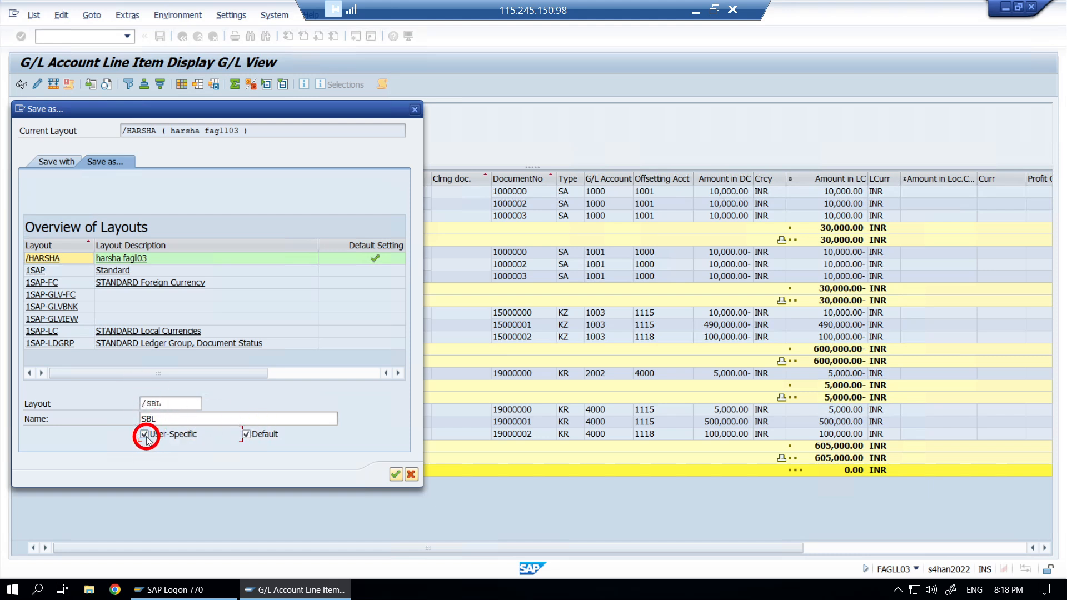
left_click(146, 404)
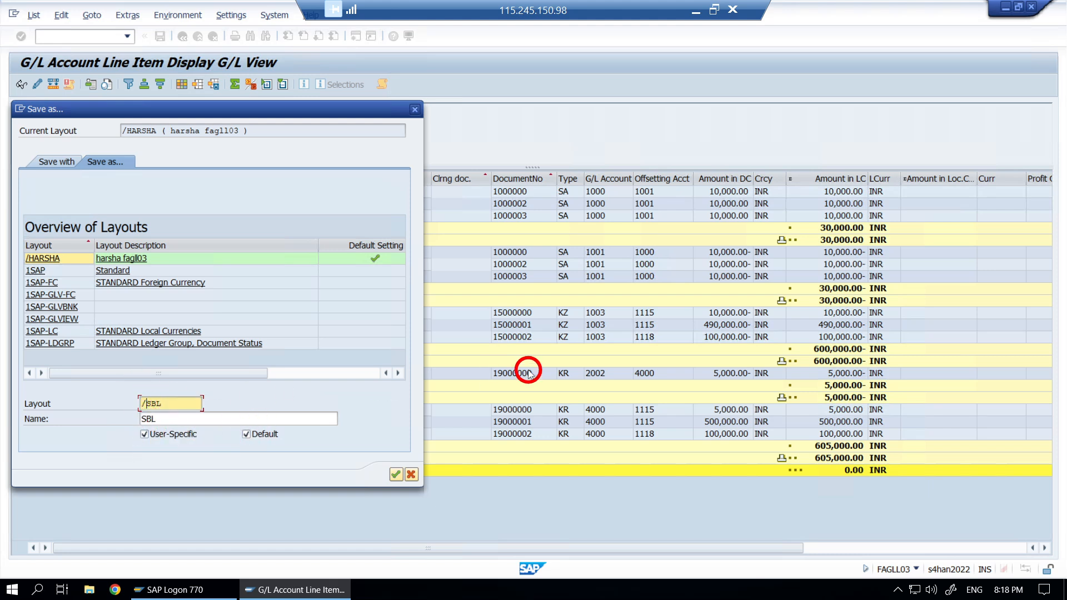
key("BackSpace")
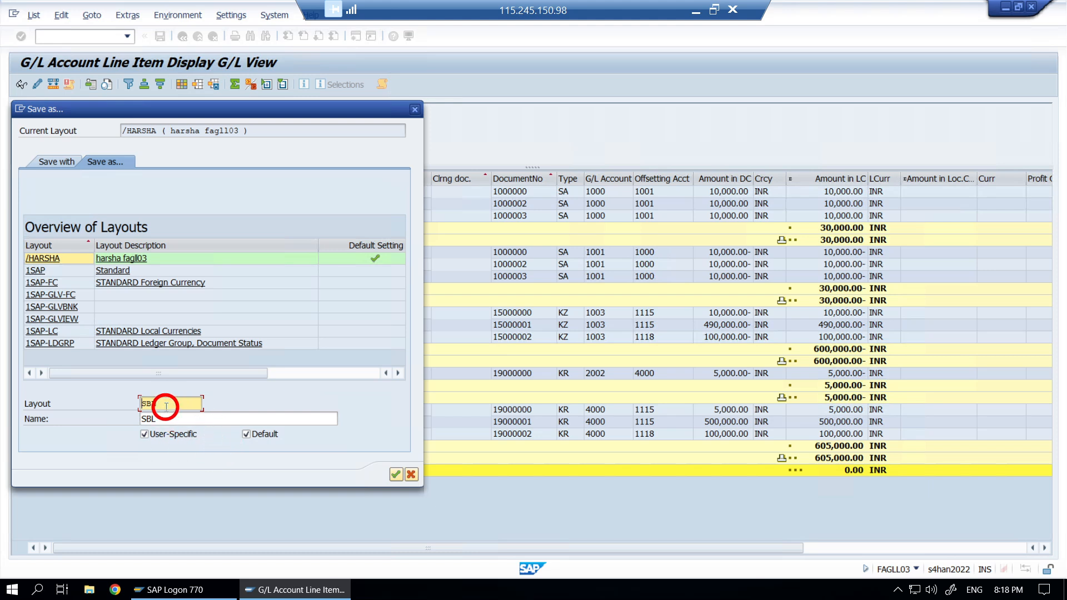
left_click(187, 412)
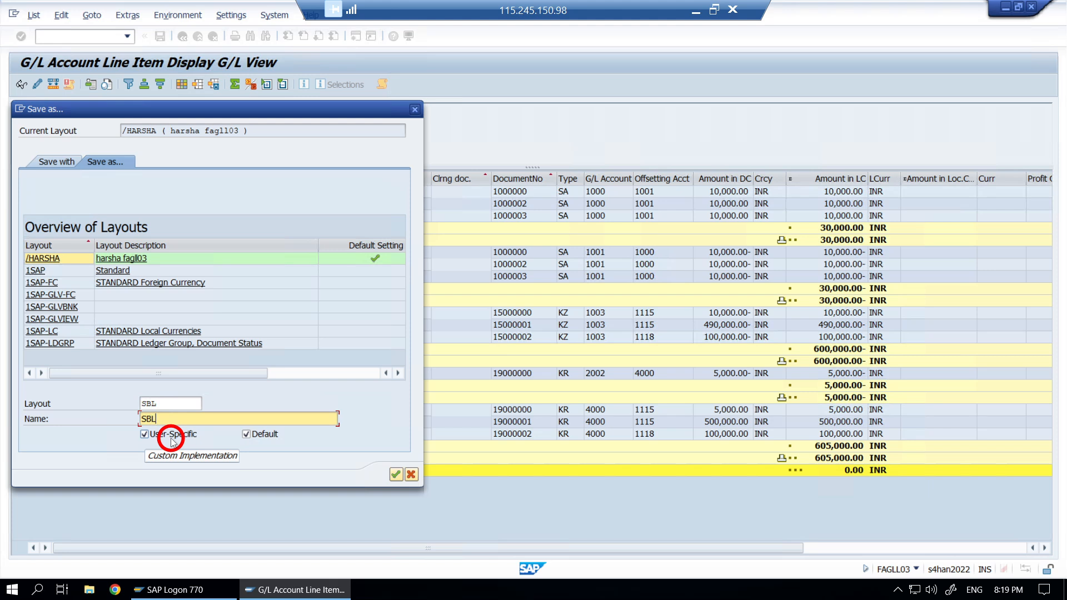
left_click(246, 435)
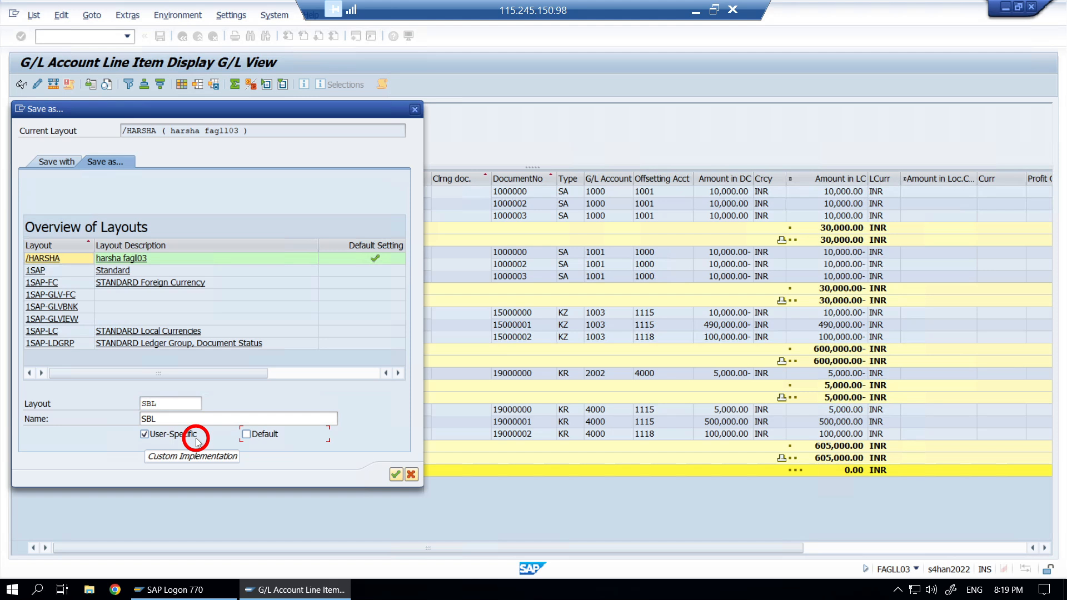
left_click(396, 476)
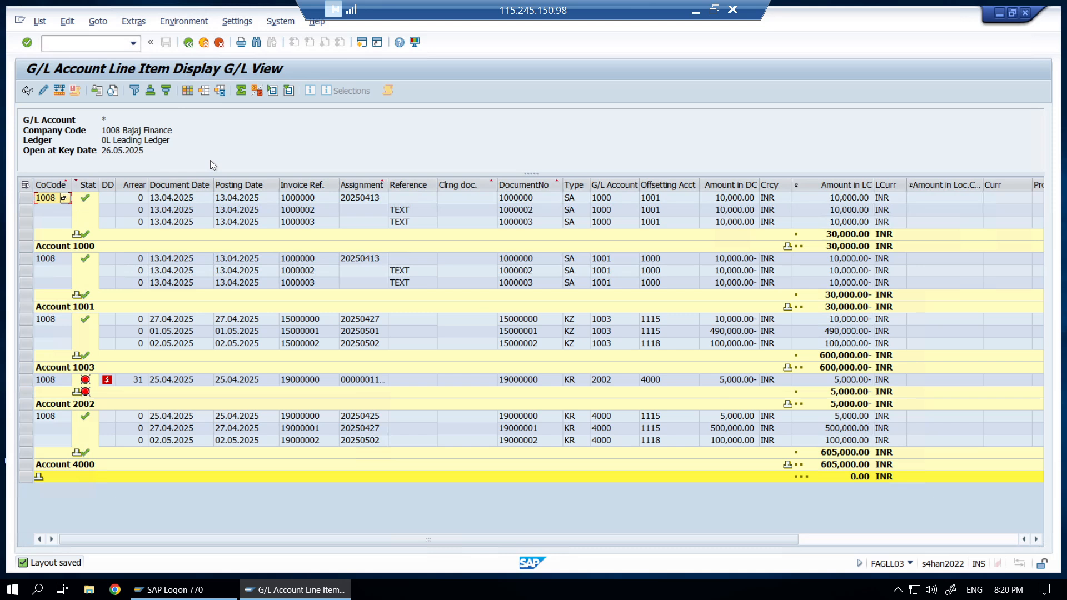
- Go back from the line item grid to the selection screen and focus the Layout field
left_click(188, 43)
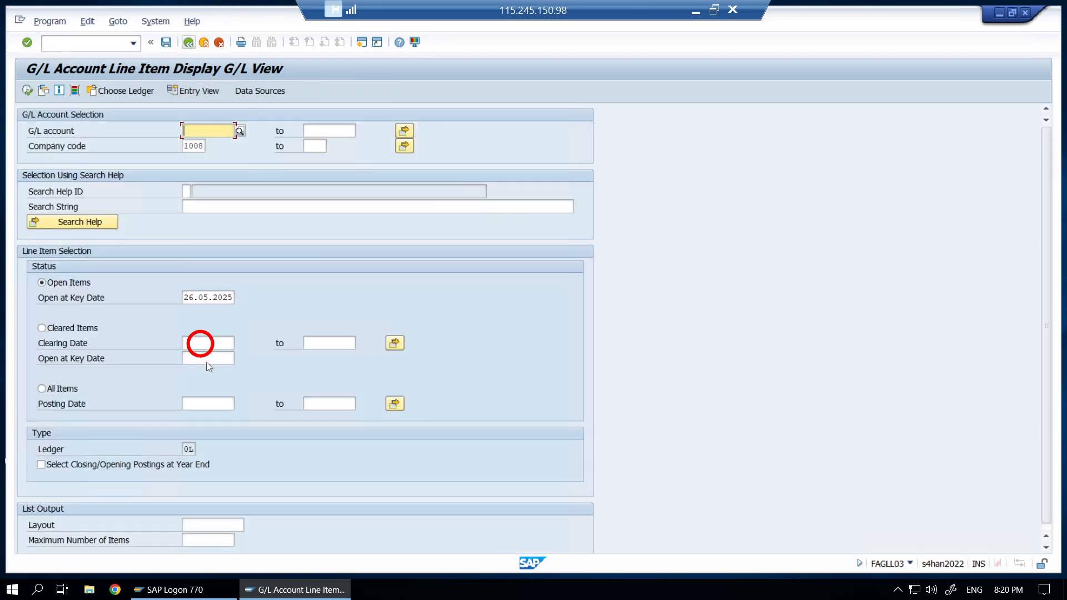
left_click(224, 525)
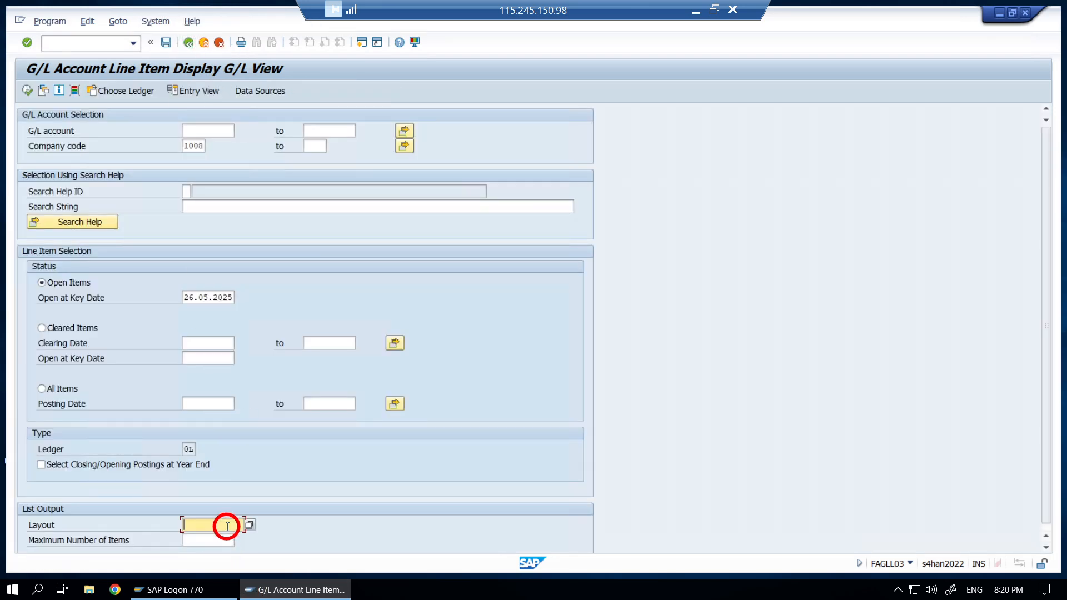
- Pick layout 1SAP from the saved layouts list and execute the report with it
left_click(248, 526)
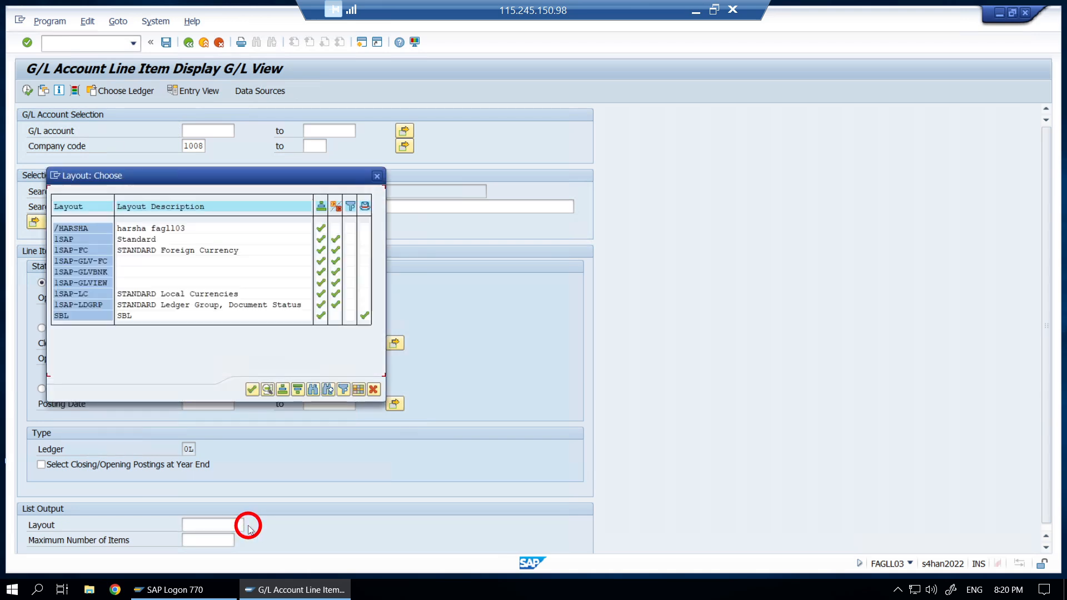
double_click(70, 241)
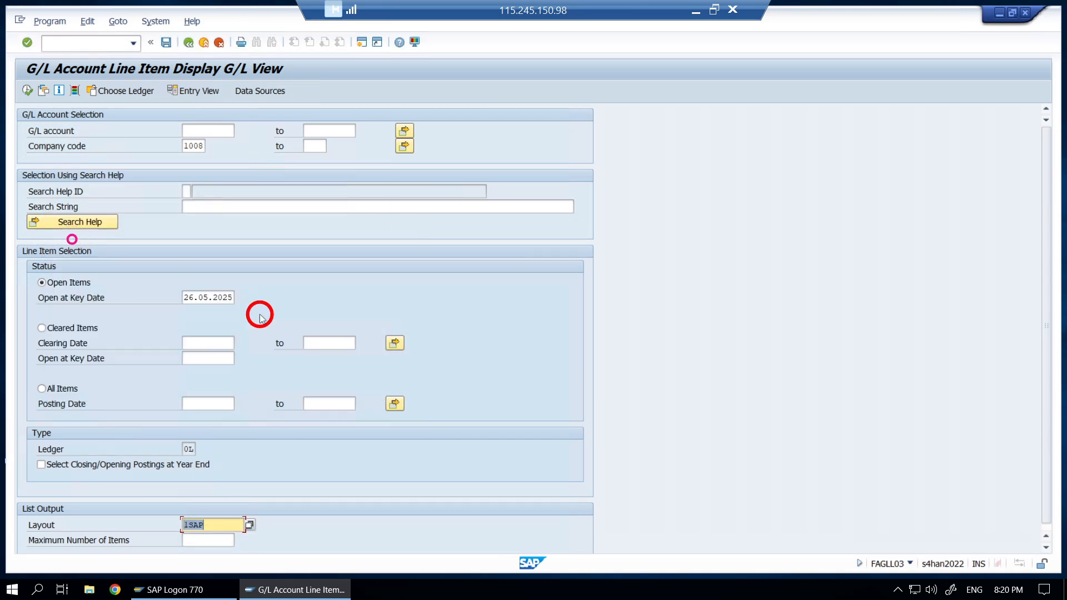
left_click(226, 525)
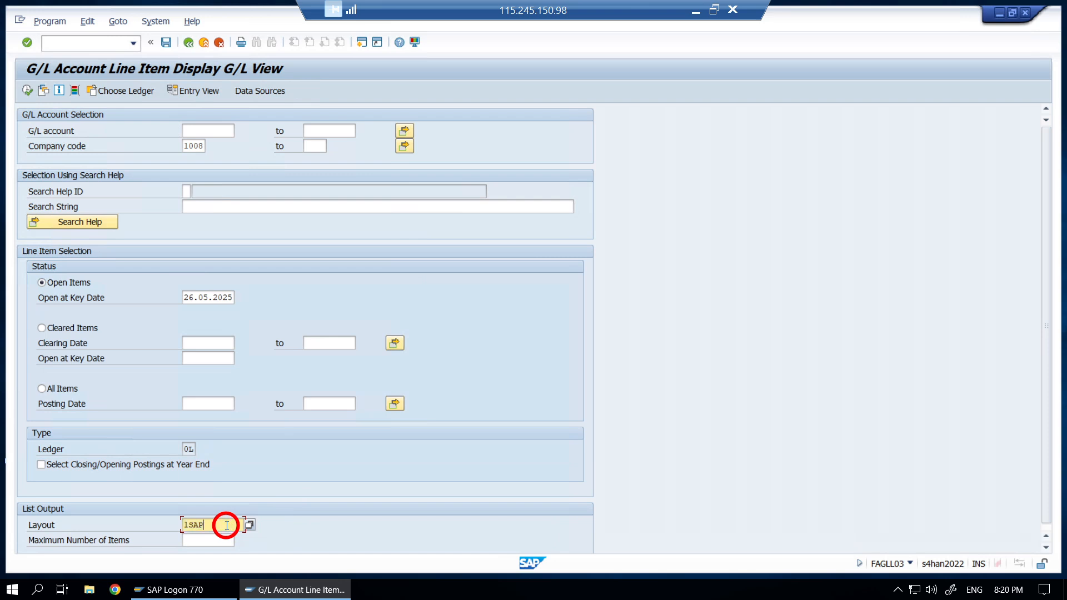
left_click_drag(227, 525, 179, 525)
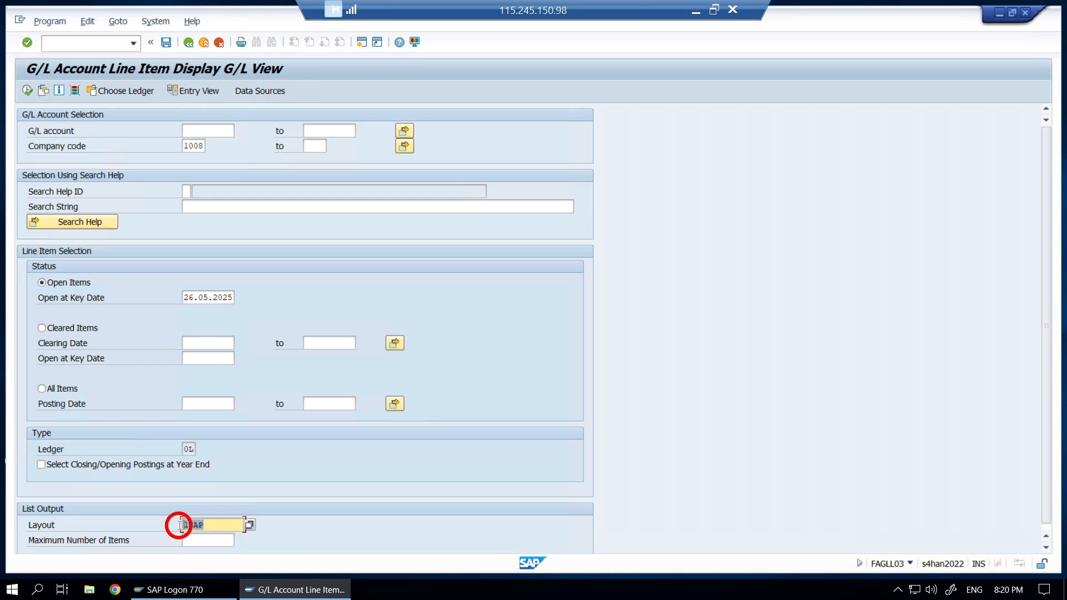
left_click(179, 526)
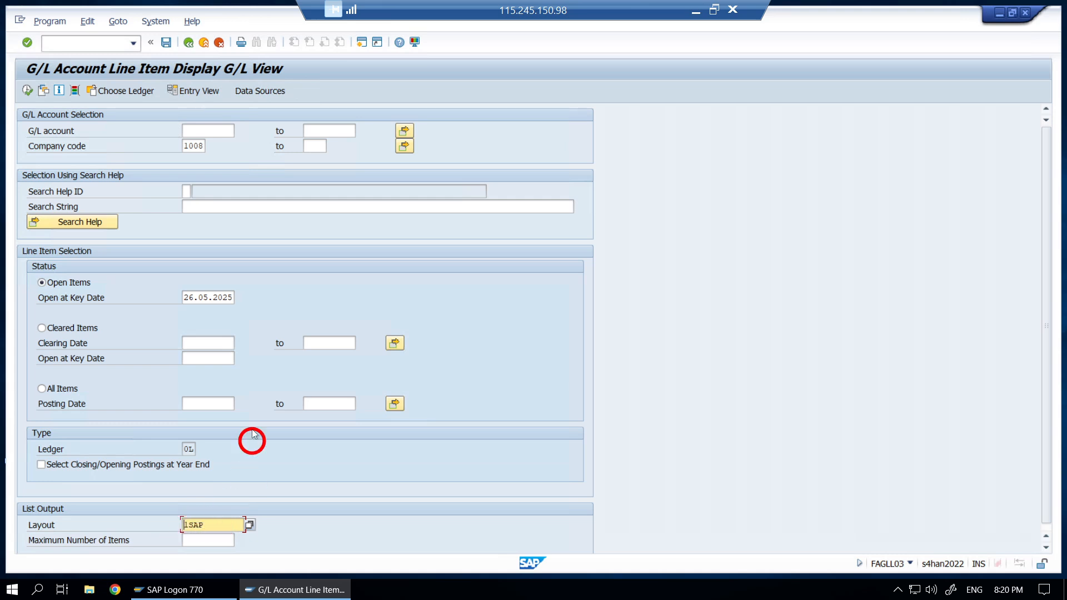
left_click(29, 91)
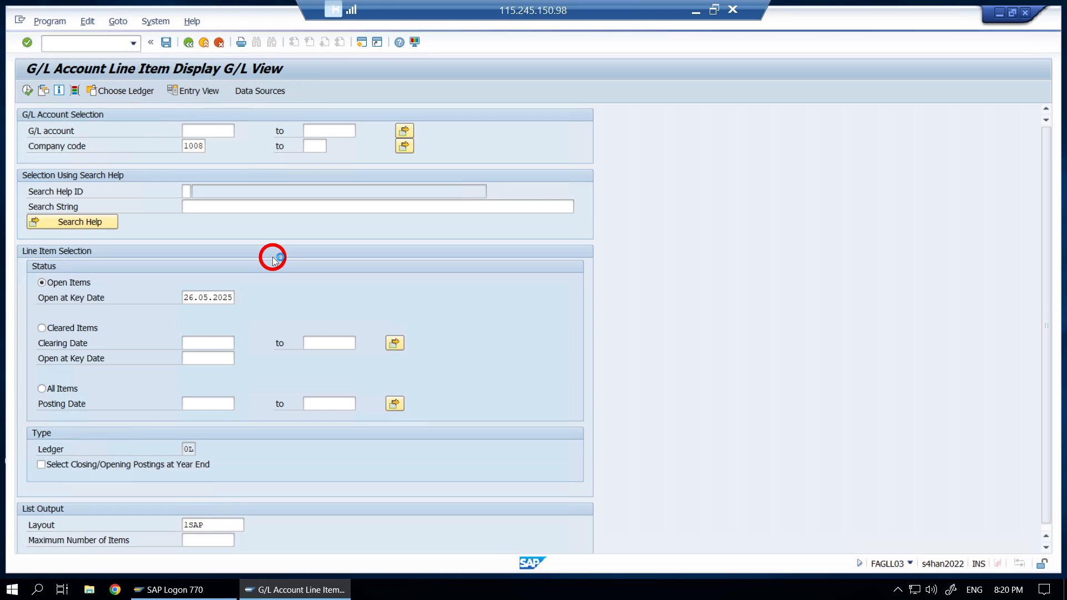